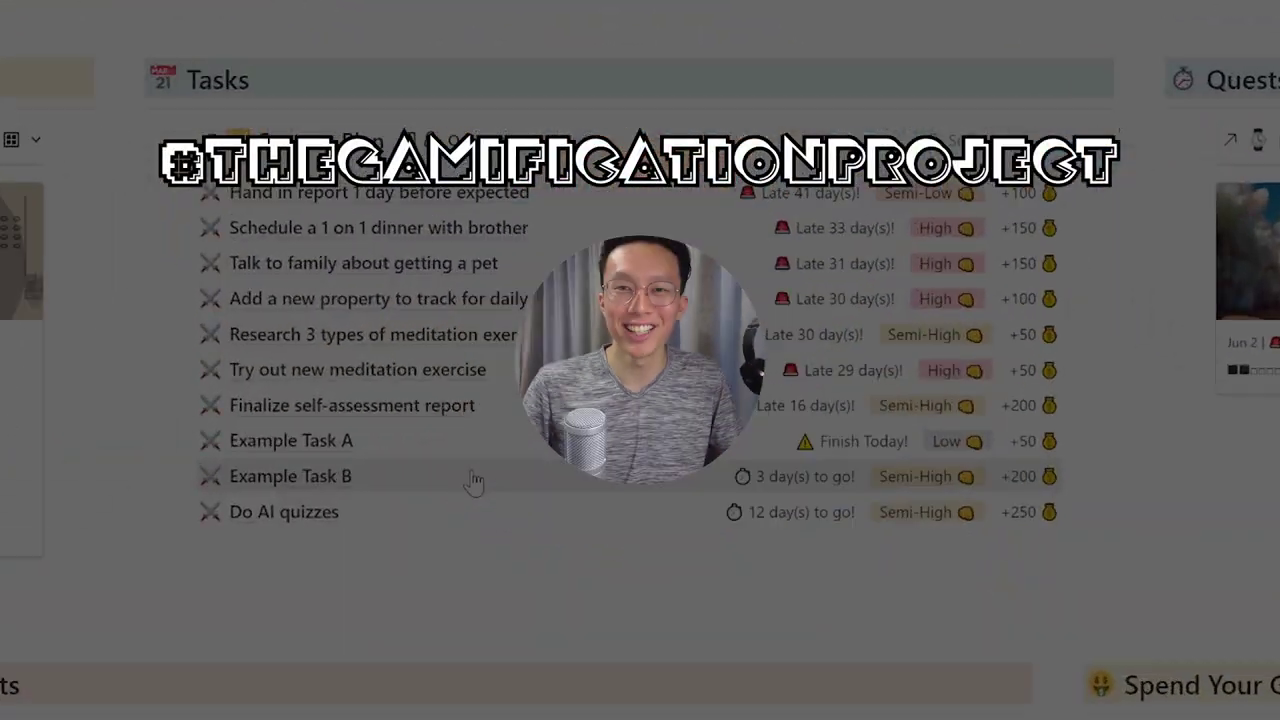
Step: Open Example Task B as a peek and tick its Music Practice habit
{"action": "left_click", "coordinate": [538, 334]}
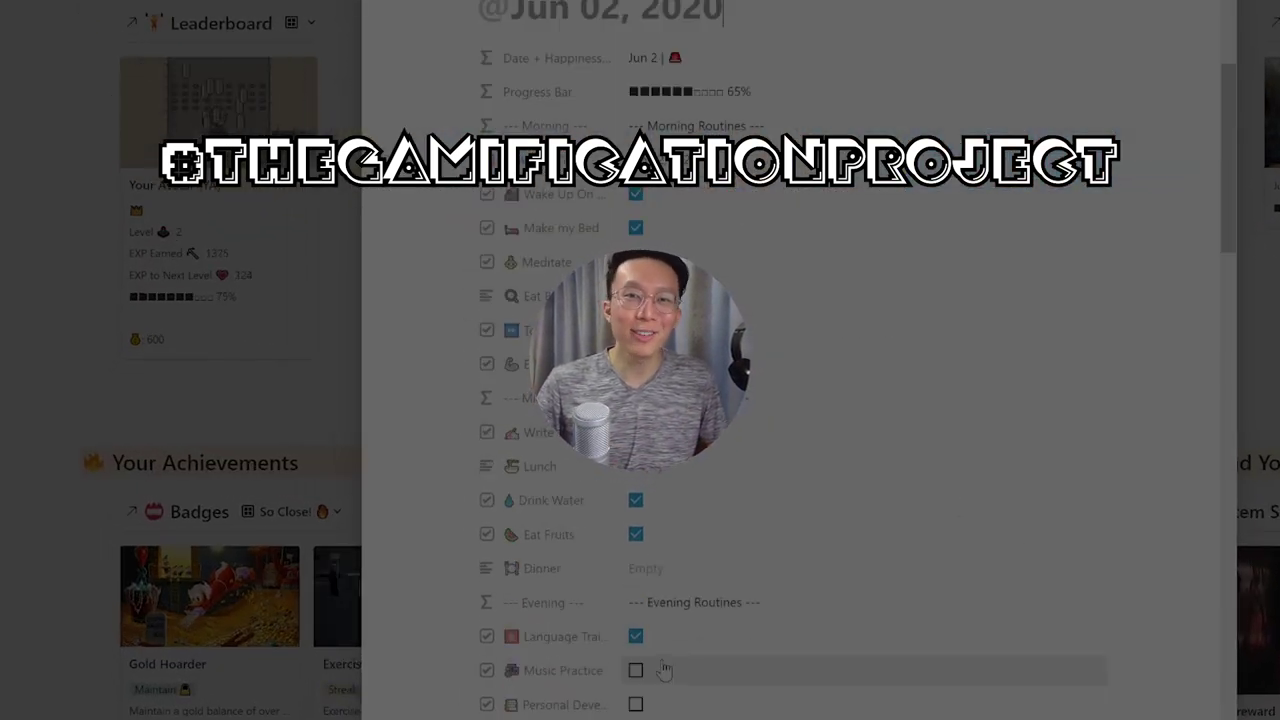
{"action": "left_click", "coordinate": [636, 670]}
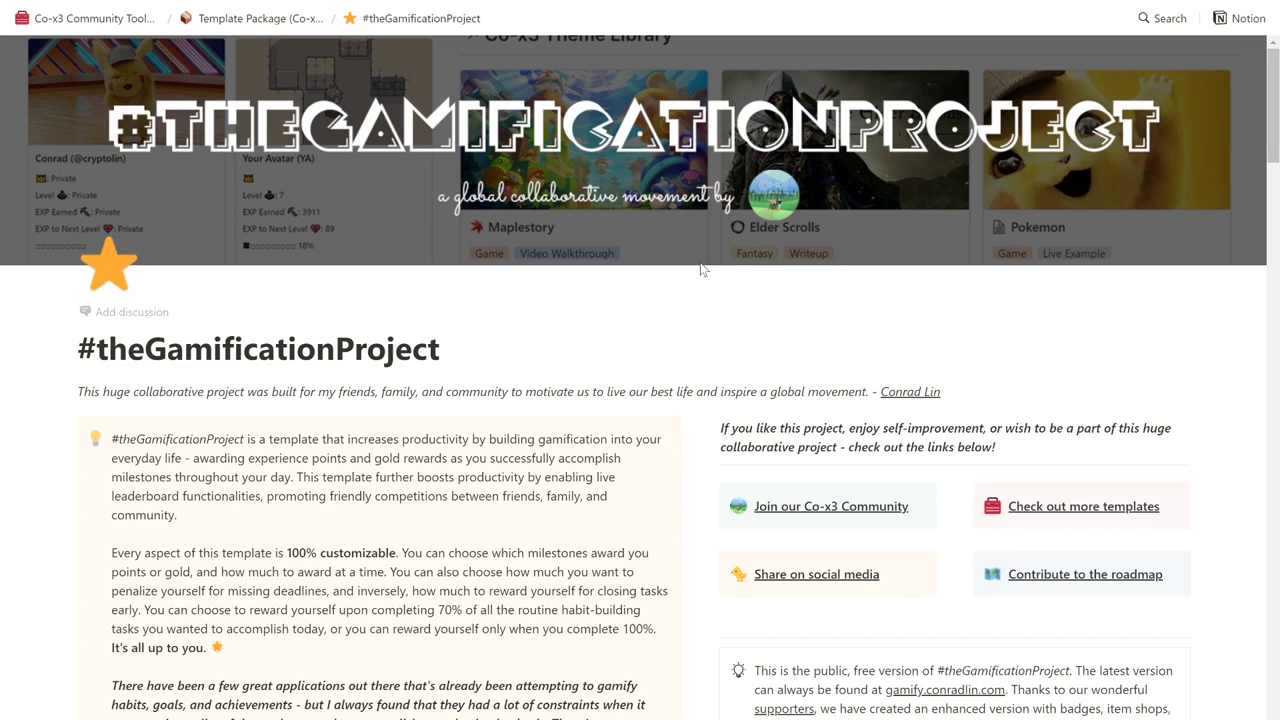
Step: Scroll down to the How It Looks section and its Co-x3 Theme Library gallery
{"action": "scroll", "coordinate": [794, 308], "scroll_direction": "down", "scroll_amount": 10}
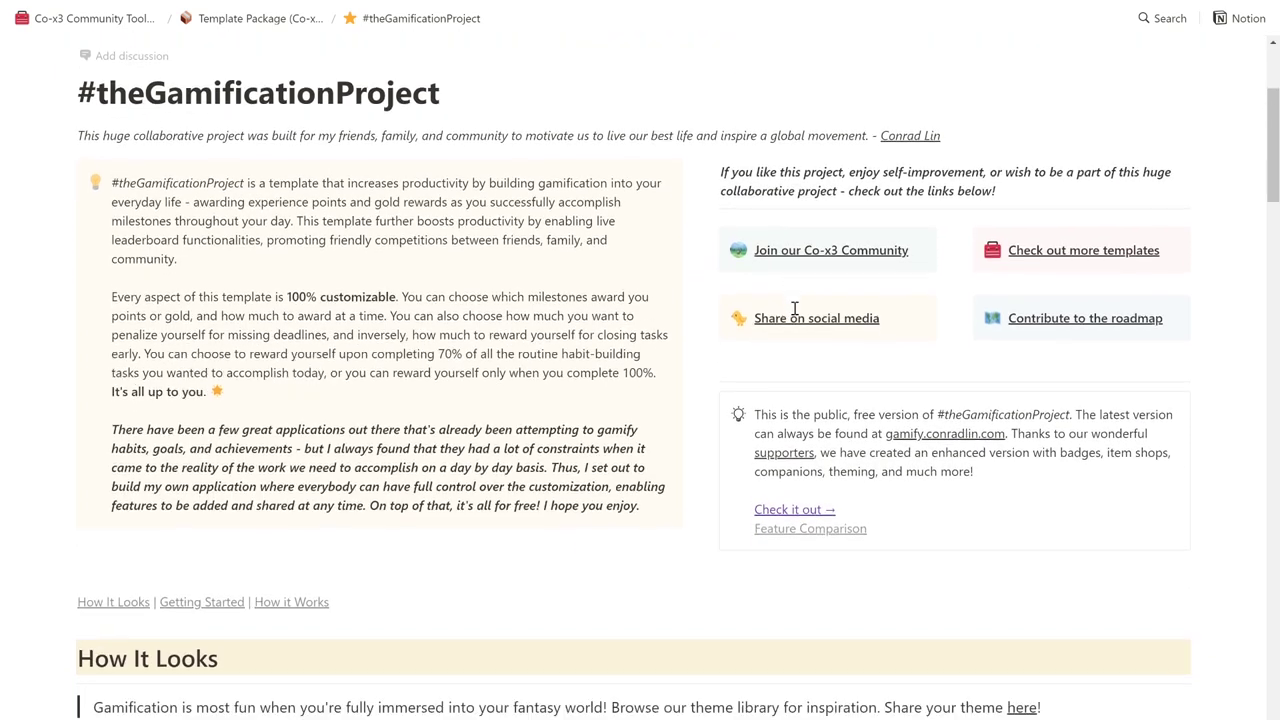
{"action": "scroll", "coordinate": [794, 308], "scroll_direction": "down", "scroll_amount": 1}
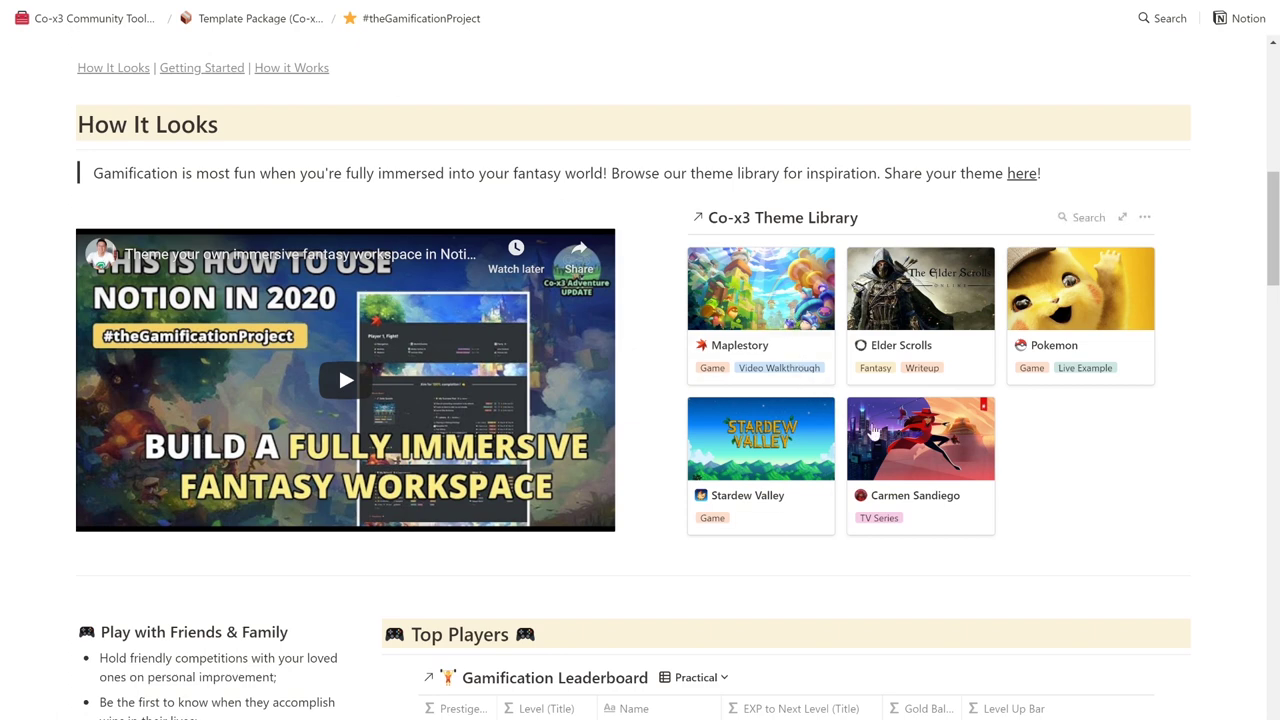
Step: Preview the Carmen Sandiego theme, read through its Player HUD write-up, then close it
{"action": "left_click", "coordinate": [877, 432]}
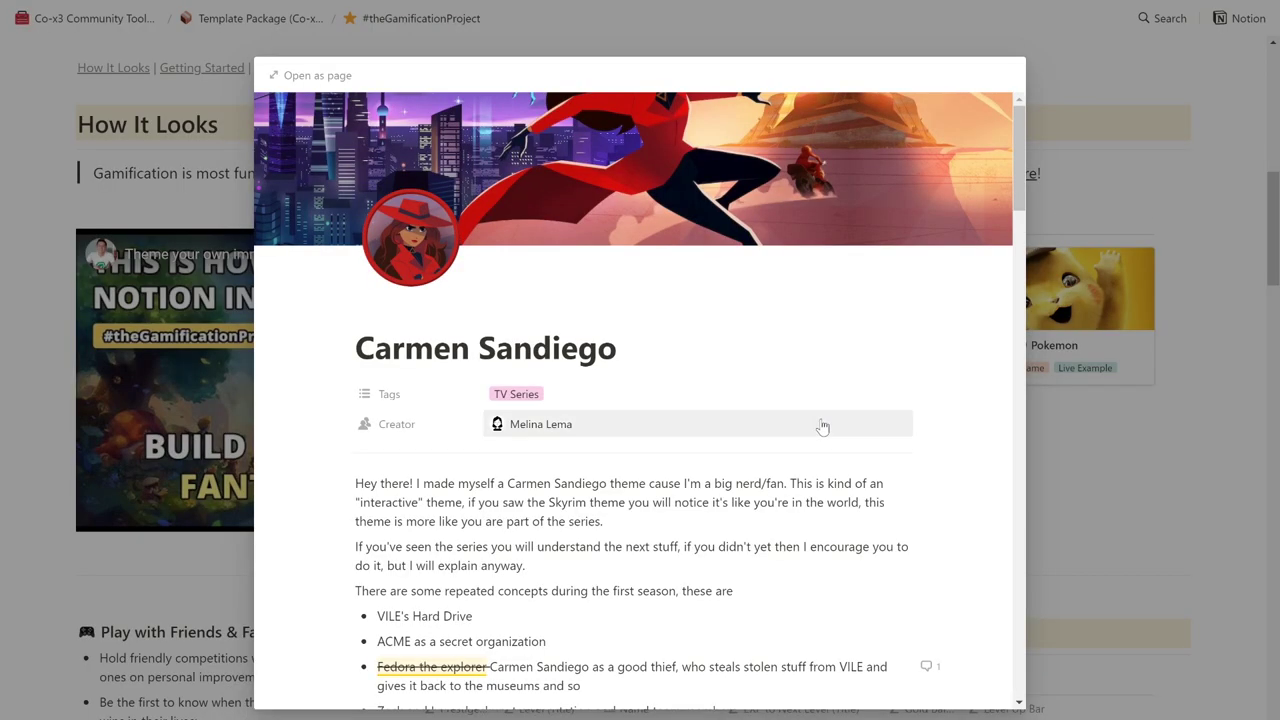
{"action": "scroll", "coordinate": [768, 398], "scroll_direction": "down", "scroll_amount": 3}
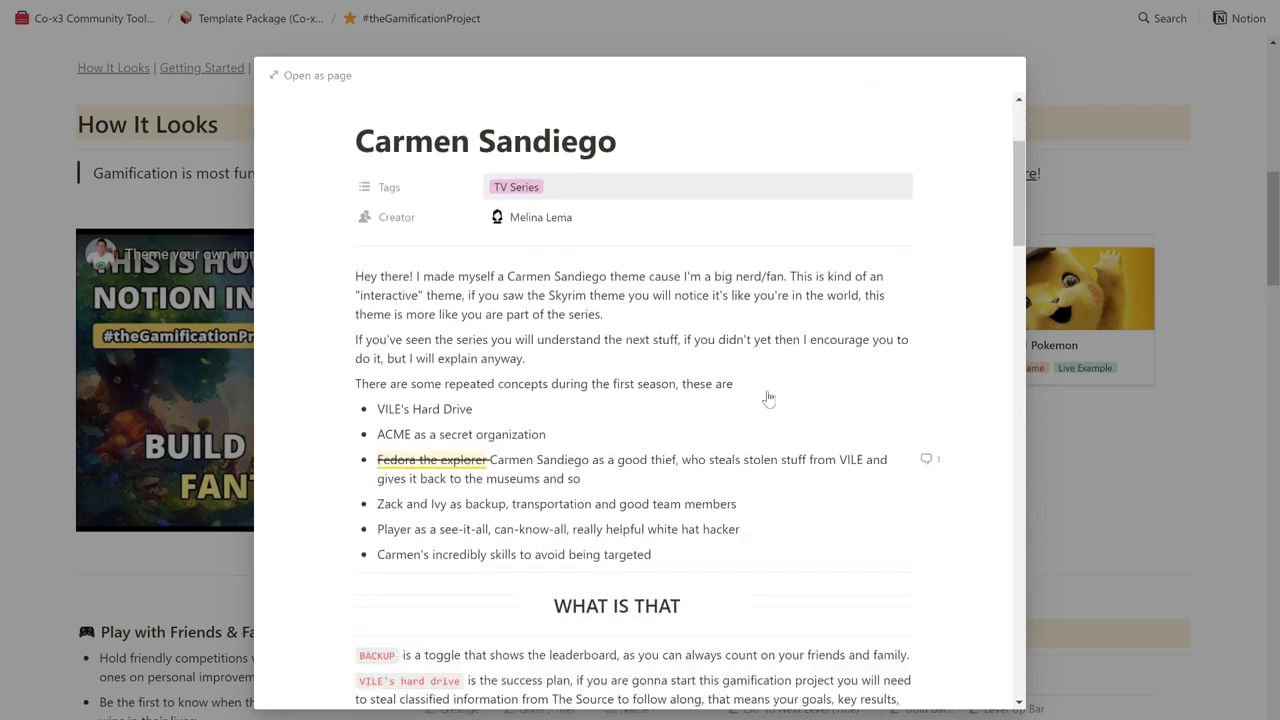
{"action": "scroll", "coordinate": [770, 398], "scroll_direction": "down", "scroll_amount": 3}
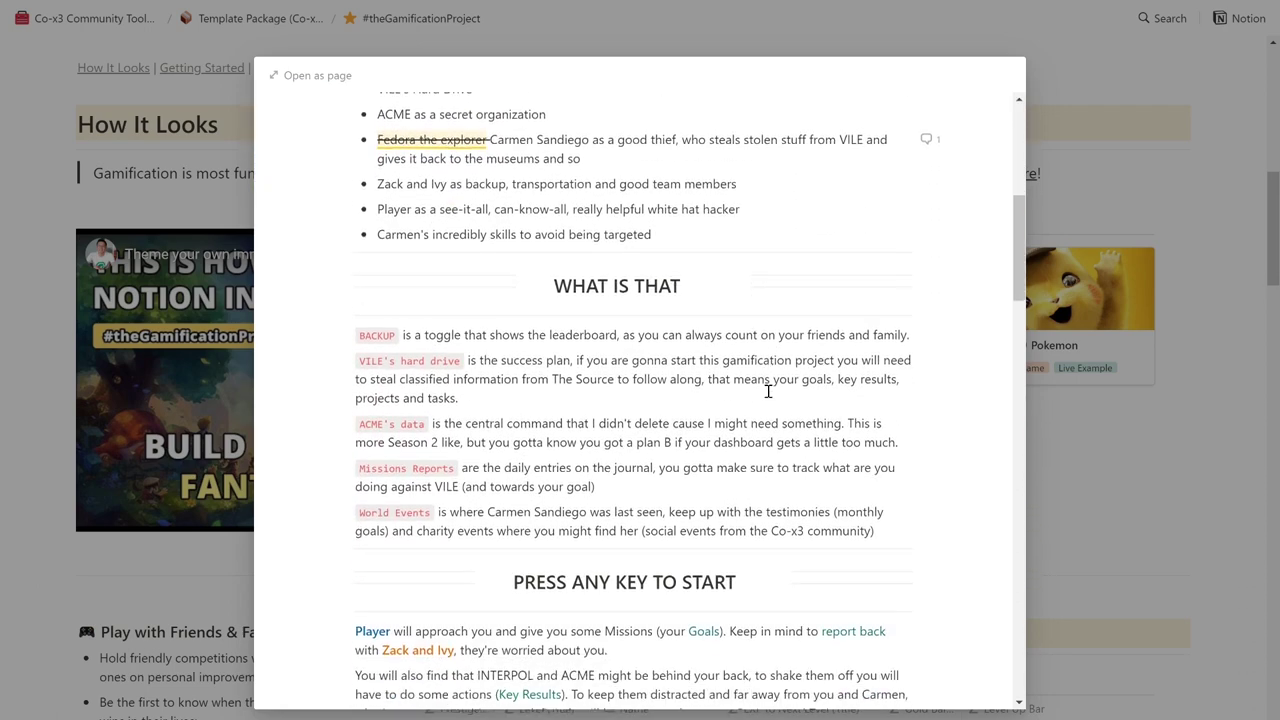
{"action": "scroll", "coordinate": [769, 398], "scroll_direction": "down", "scroll_amount": 5}
{"action": "scroll", "coordinate": [769, 398], "scroll_direction": "down", "scroll_amount": 4}
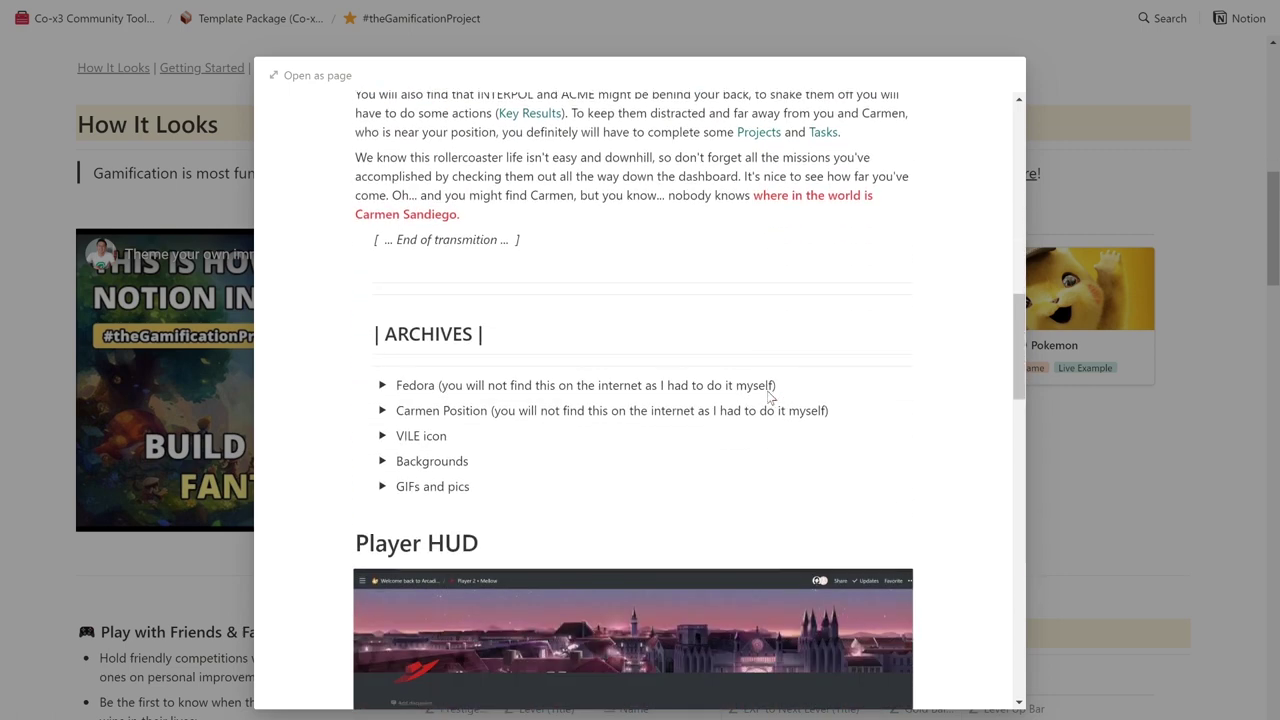
{"action": "scroll", "coordinate": [768, 398], "scroll_direction": "down", "scroll_amount": 1}
{"action": "scroll", "coordinate": [768, 398], "scroll_direction": "down", "scroll_amount": 3}
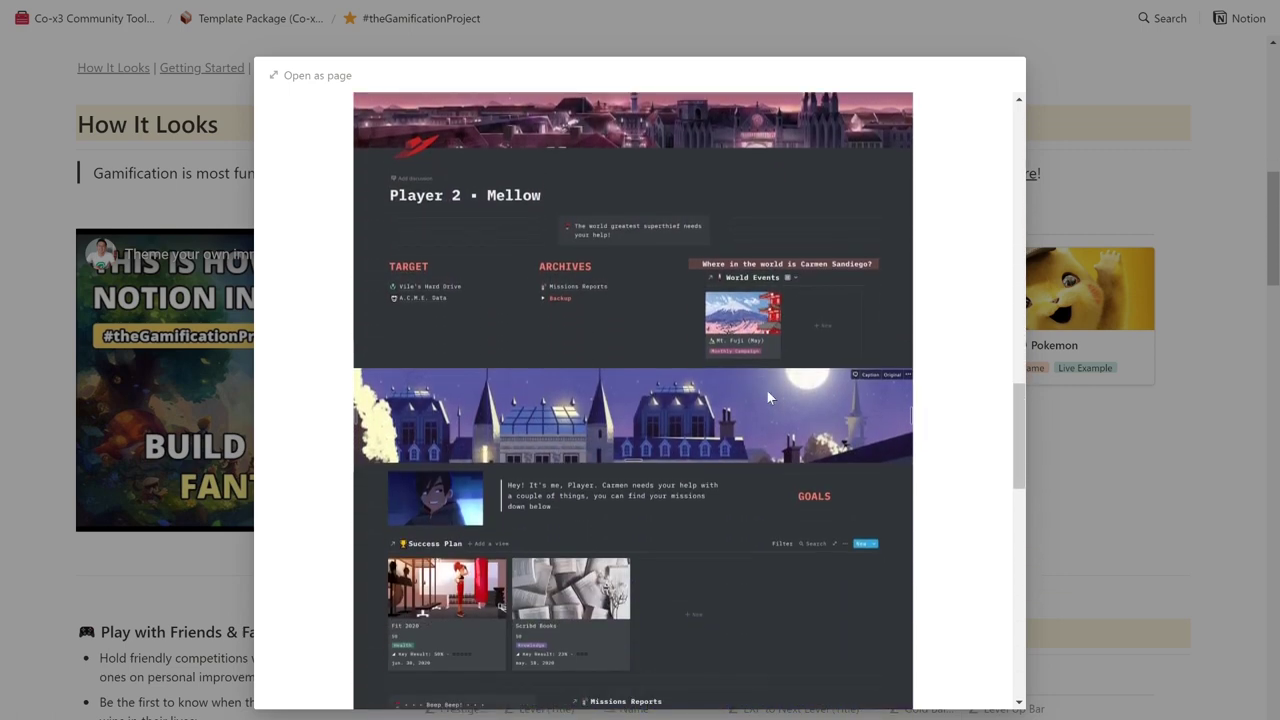
{"action": "scroll", "coordinate": [766, 398], "scroll_direction": "down", "scroll_amount": 3}
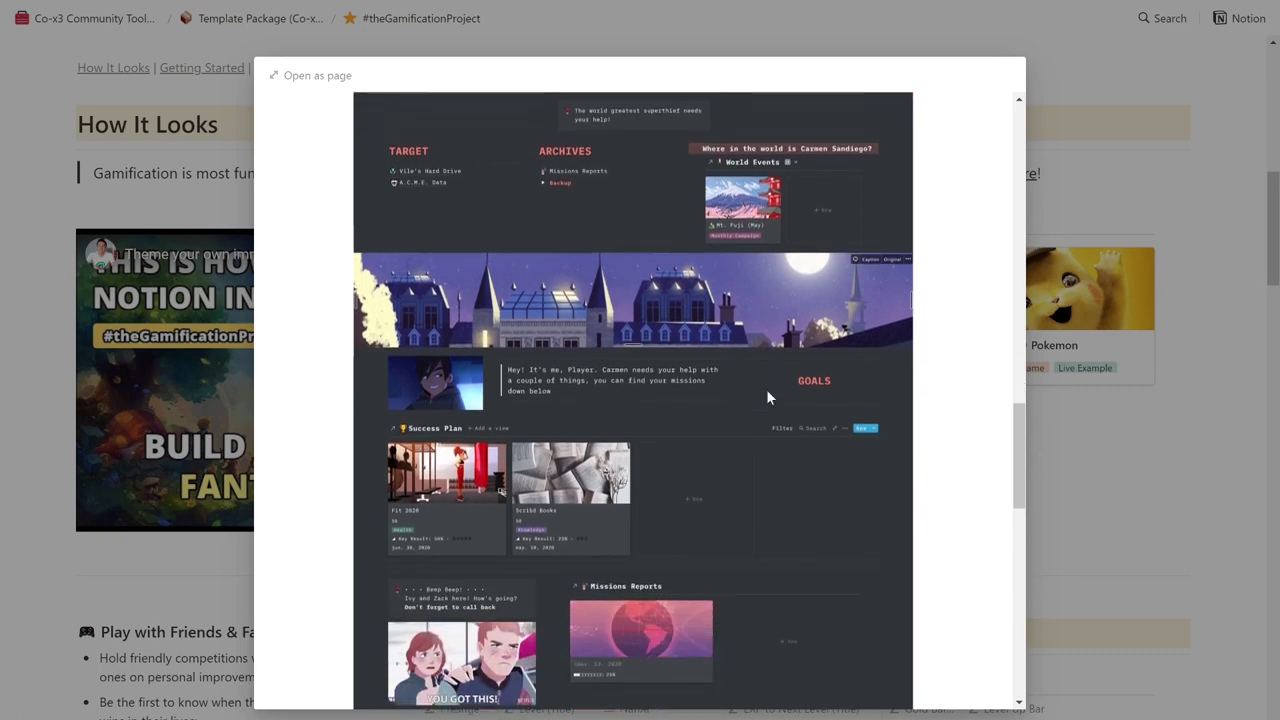
{"action": "key", "text": "Escape"}
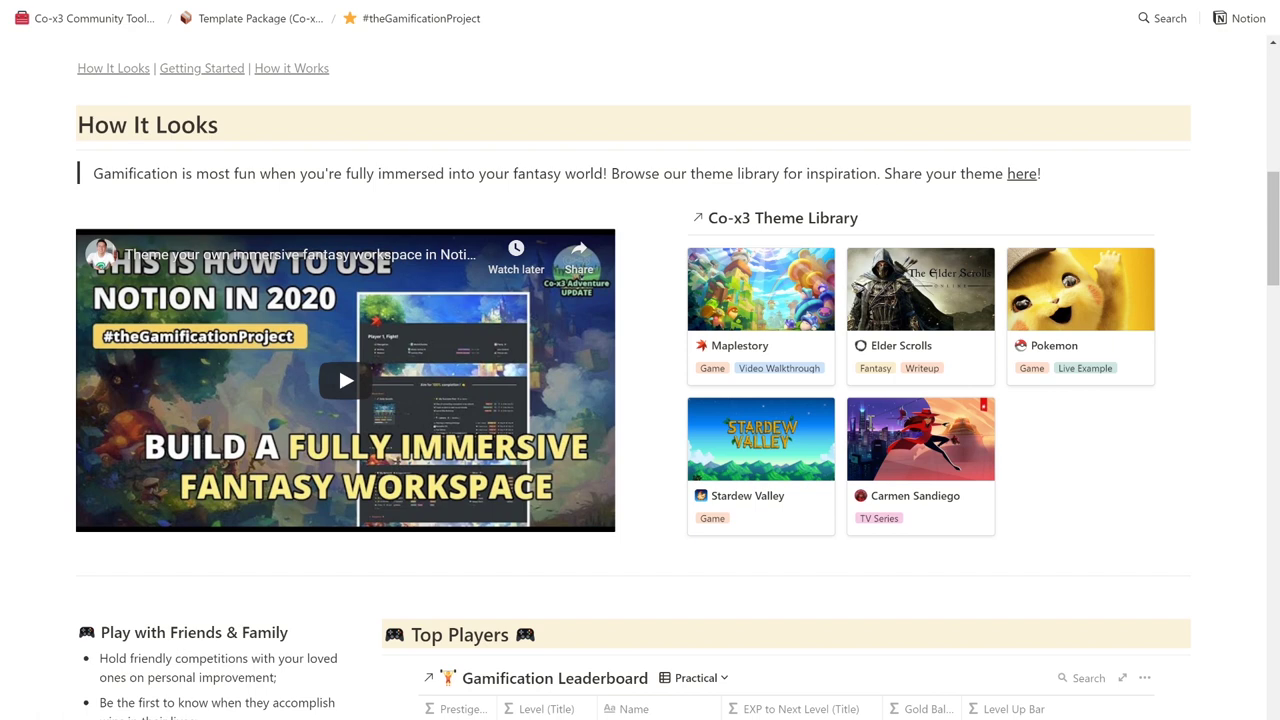
Step: Scroll to the Top Players leaderboard and switch it to the Visual gallery view
{"action": "scroll", "coordinate": [869, 420], "scroll_direction": "down", "scroll_amount": 6}
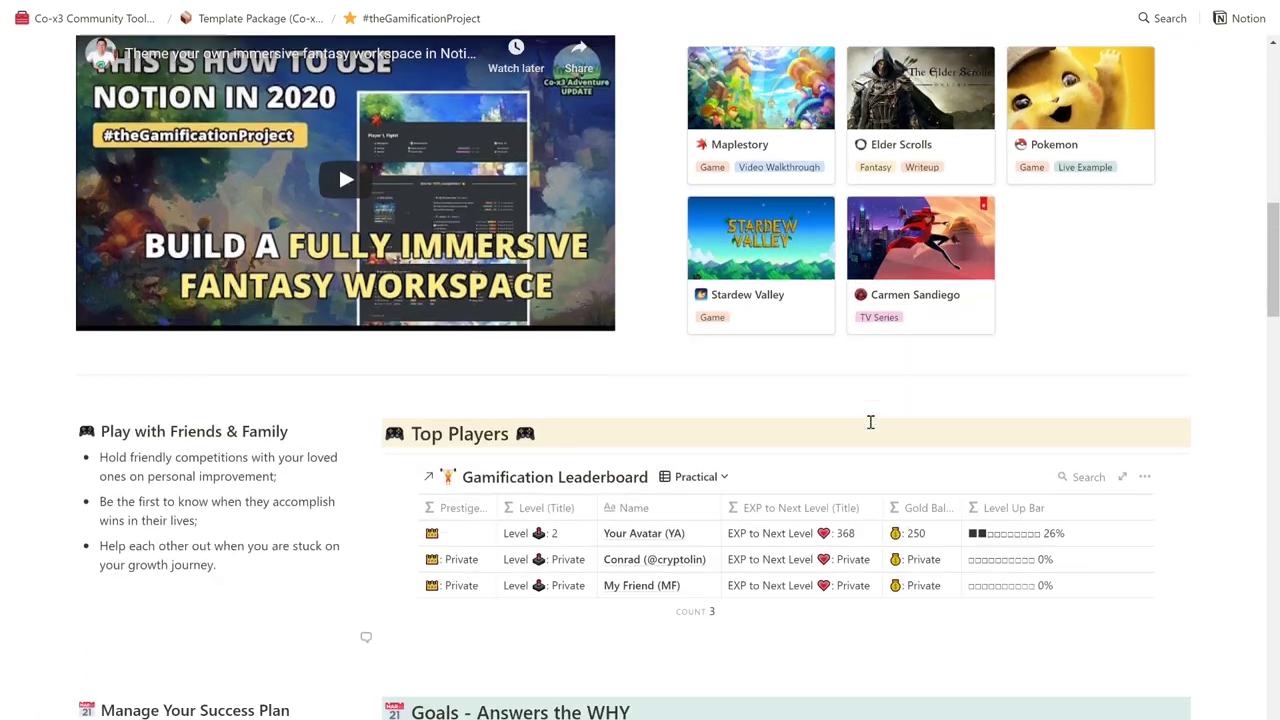
{"action": "scroll", "coordinate": [870, 422], "scroll_direction": "down", "scroll_amount": 1}
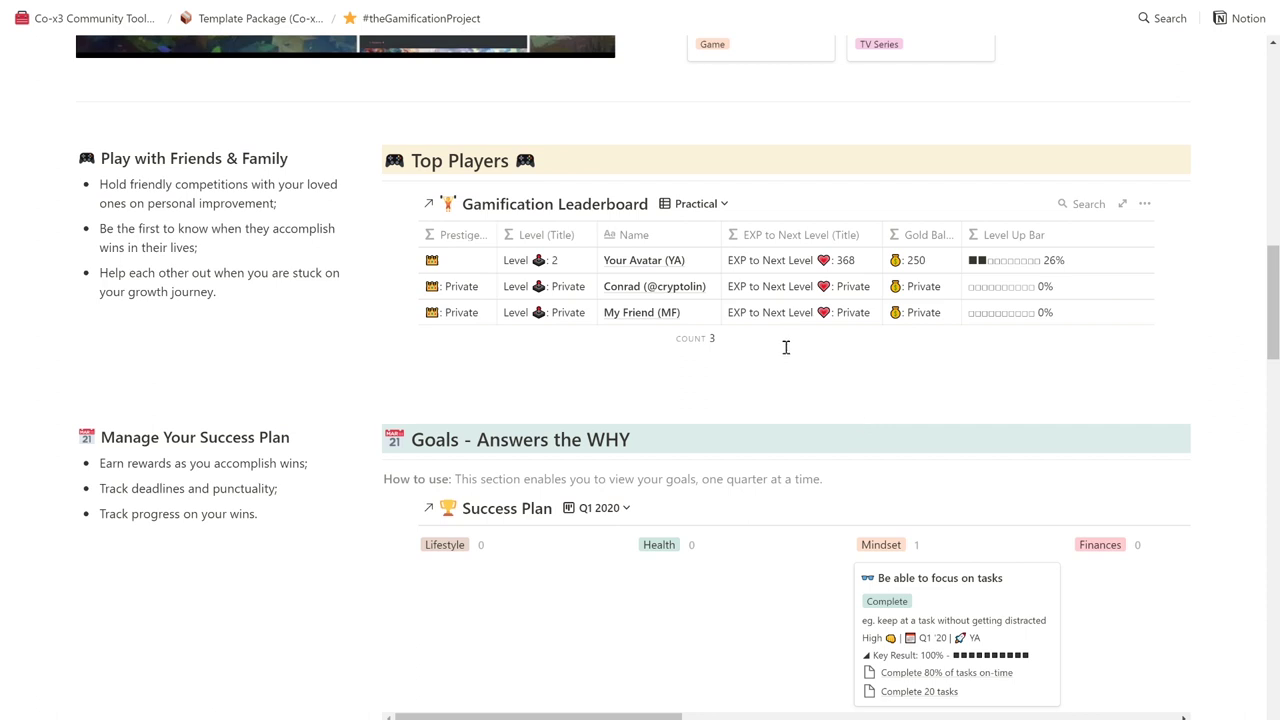
{"action": "left_click", "coordinate": [694, 204]}
{"action": "left_click", "coordinate": [688, 286]}
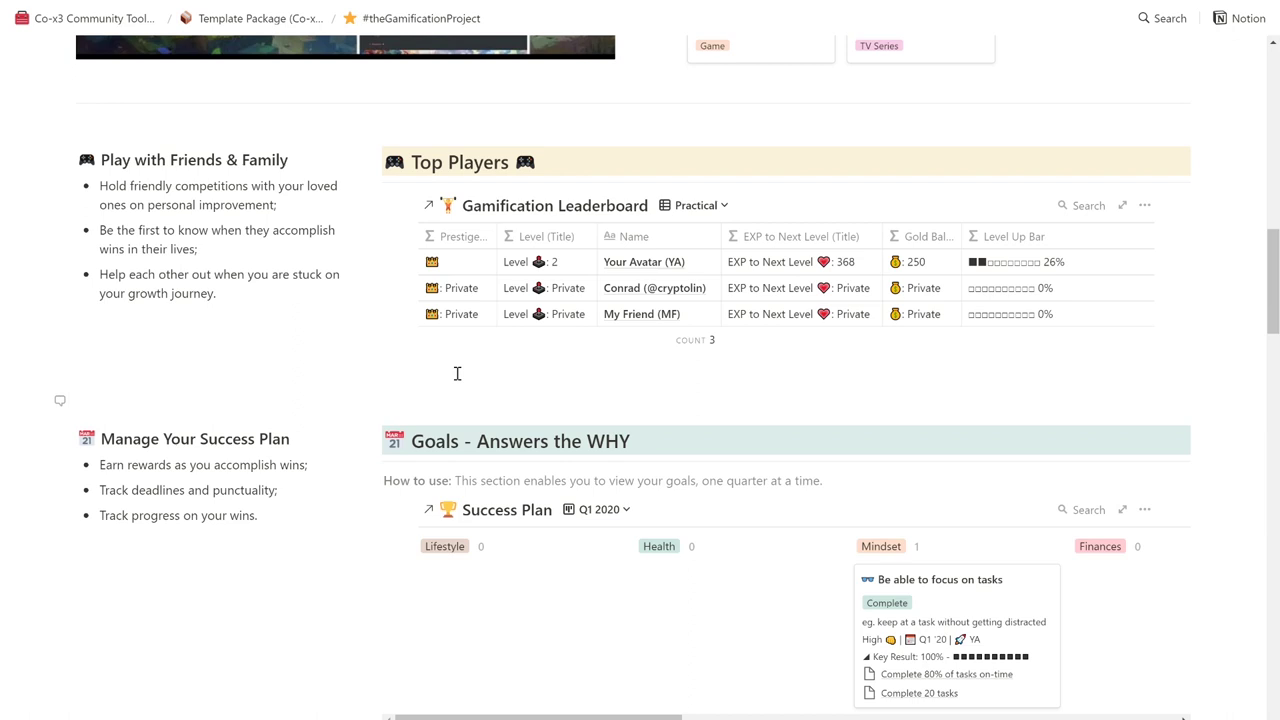
Step: Scroll past Goals, Key Results, Projects, Tasks and Recently Completed to Daily Reflection & Recap
{"action": "scroll", "coordinate": [457, 373], "scroll_direction": "down", "scroll_amount": 3}
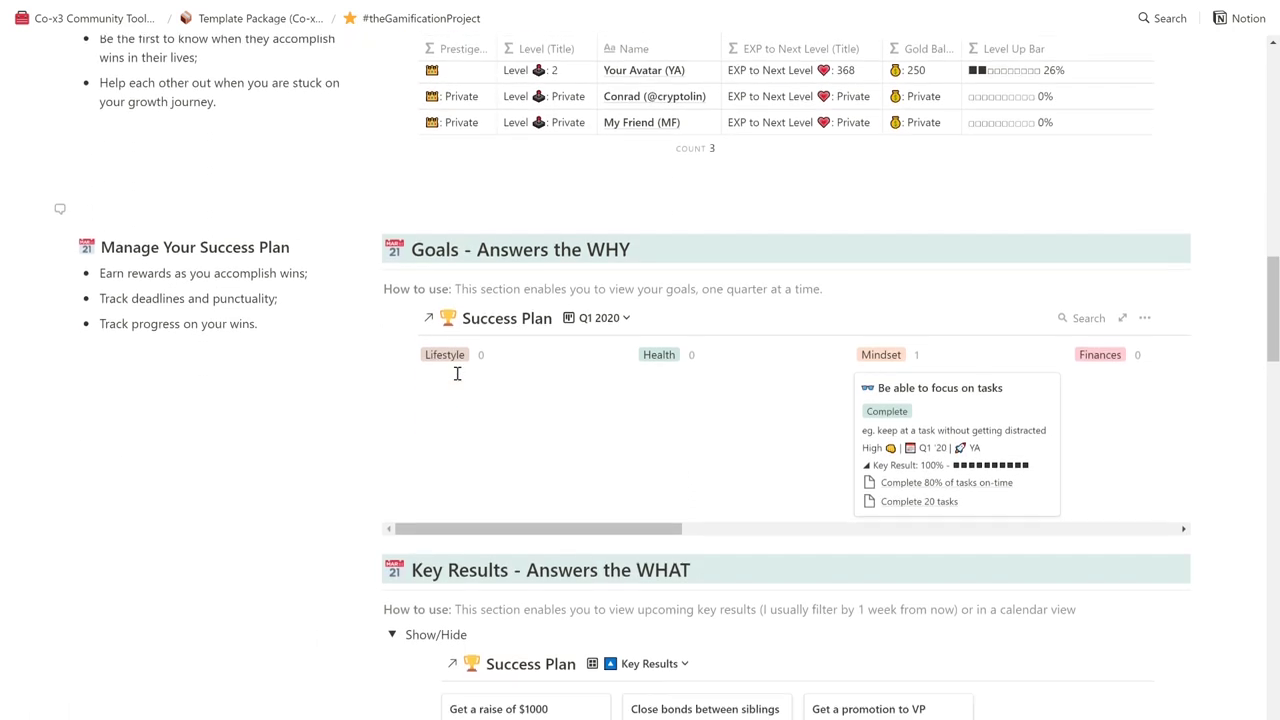
{"action": "scroll", "coordinate": [457, 373], "scroll_direction": "down", "scroll_amount": 2}
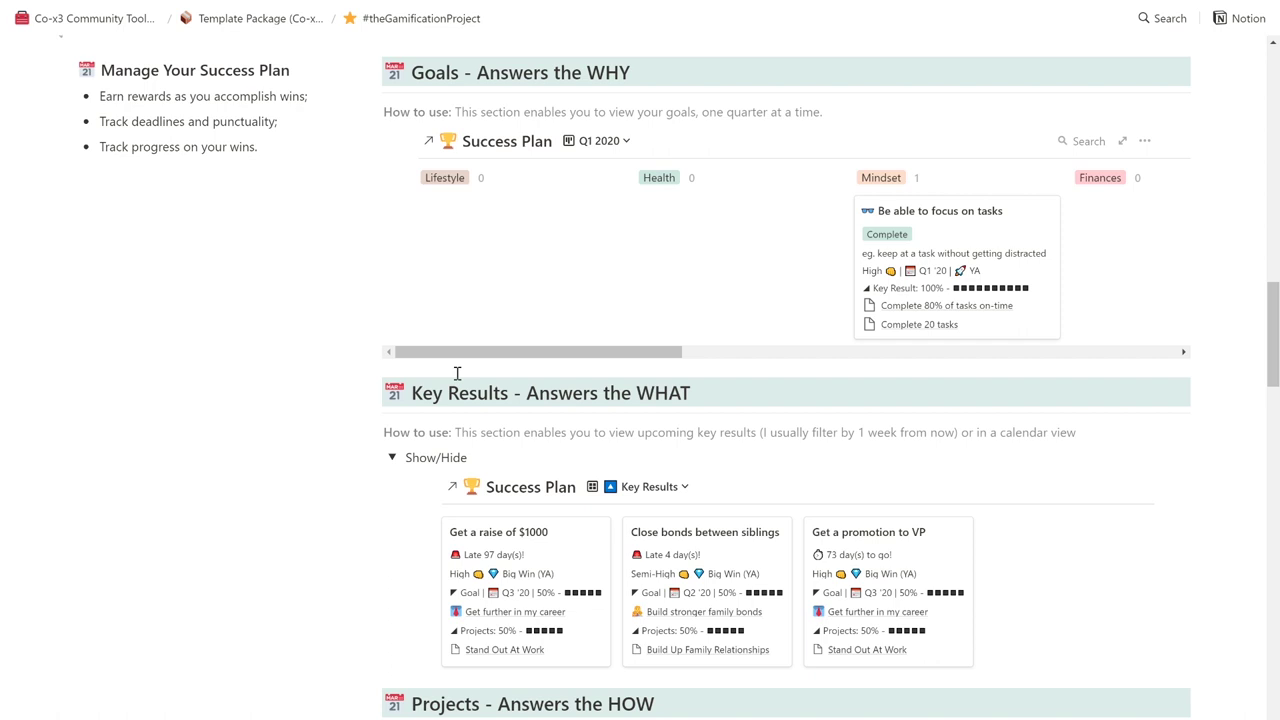
{"action": "scroll", "coordinate": [457, 373], "scroll_direction": "down", "scroll_amount": 3}
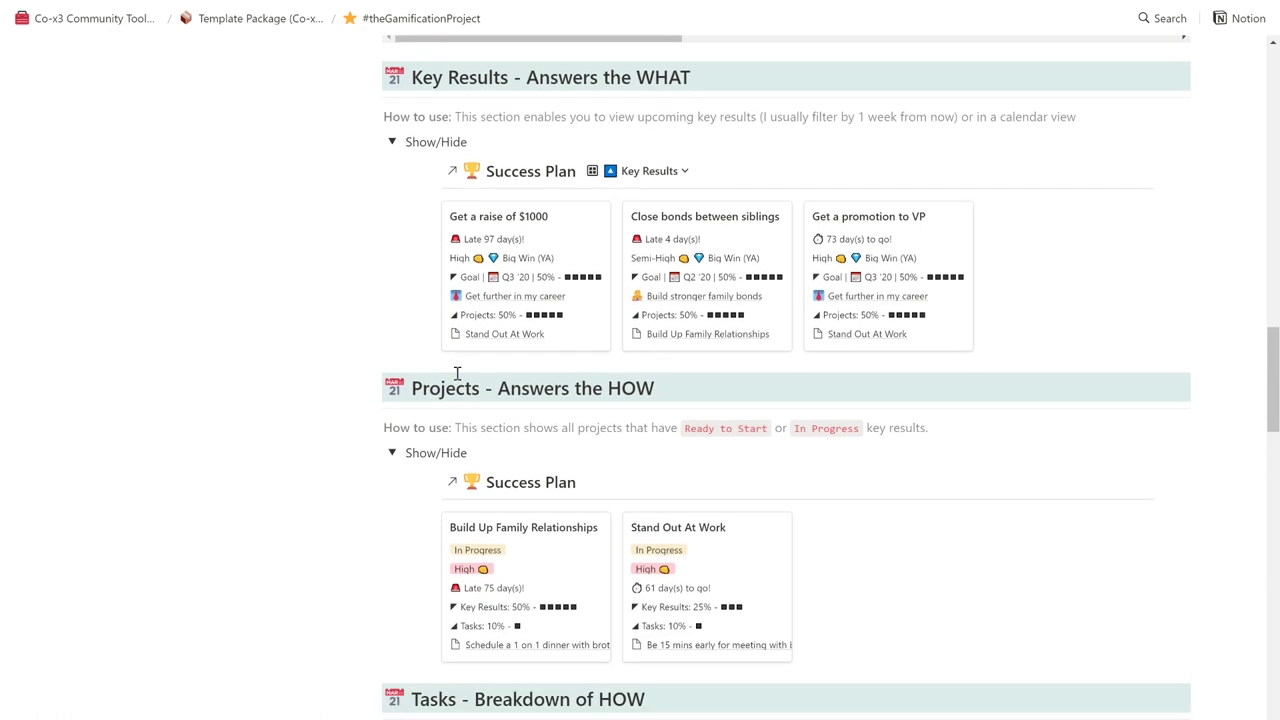
{"action": "scroll", "coordinate": [457, 373], "scroll_direction": "down", "scroll_amount": 1}
{"action": "scroll", "coordinate": [457, 373], "scroll_direction": "down", "scroll_amount": 2}
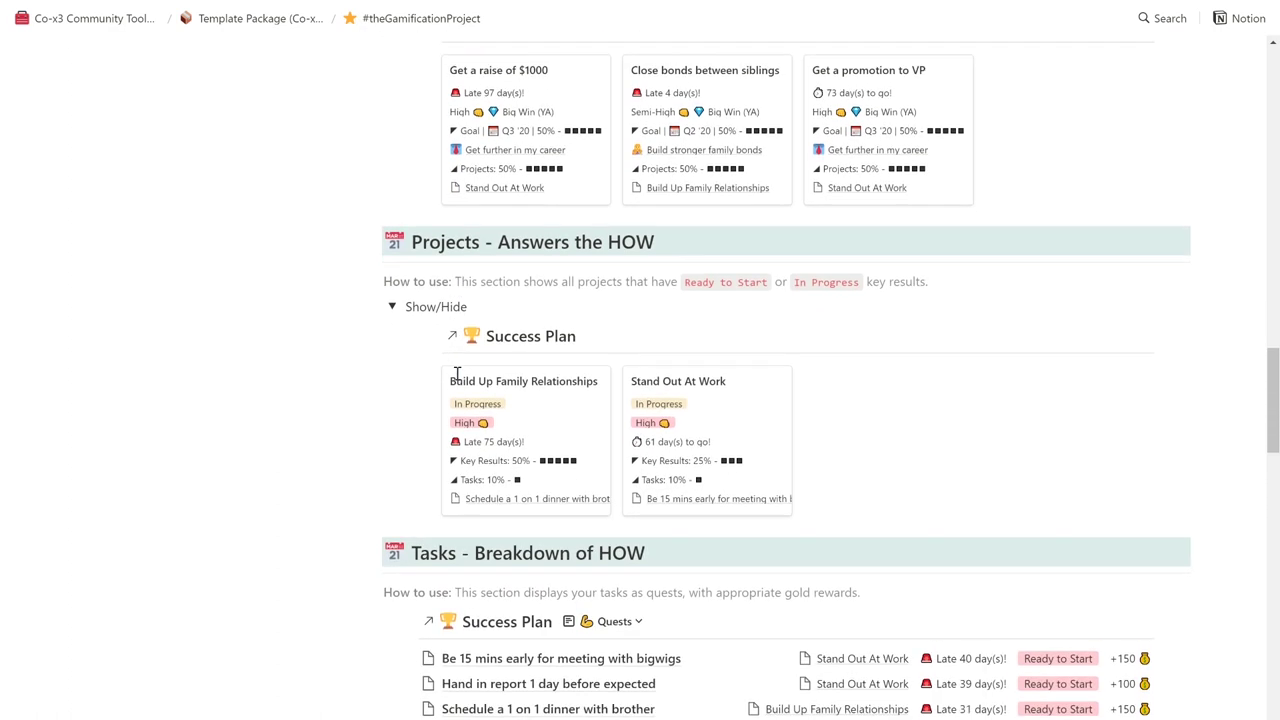
{"action": "scroll", "coordinate": [457, 373], "scroll_direction": "down", "scroll_amount": 4}
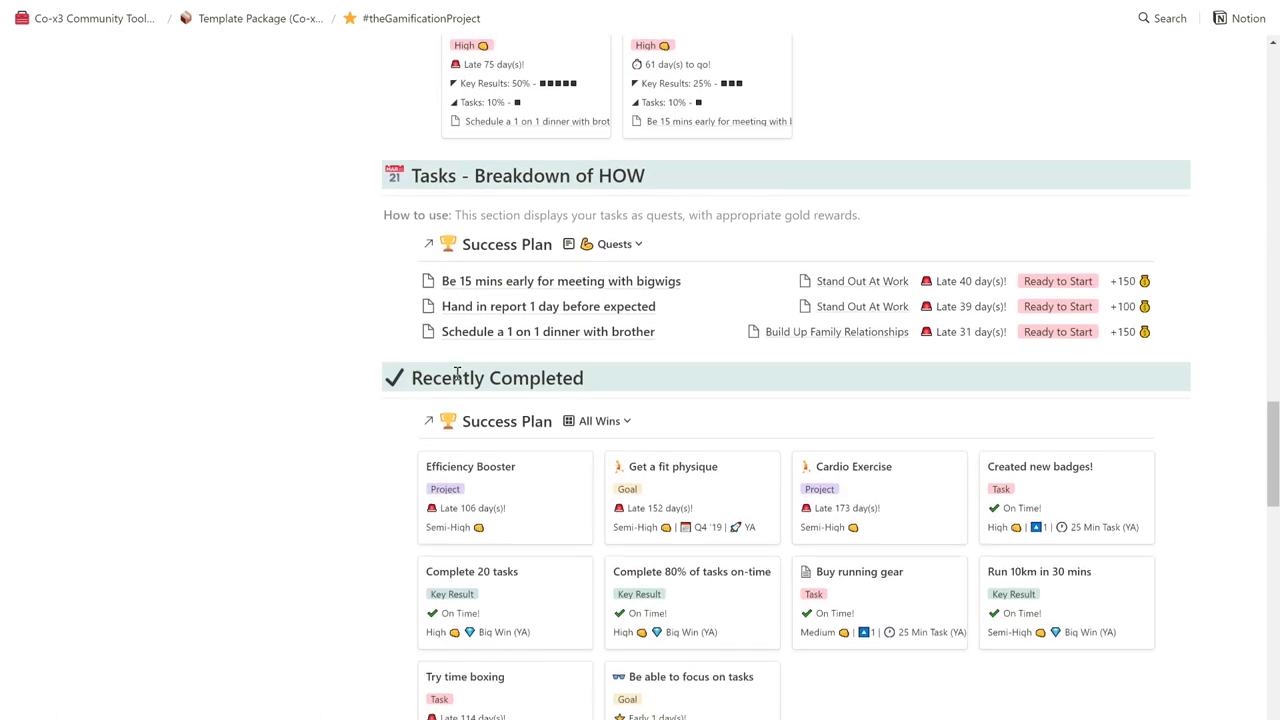
{"action": "scroll", "coordinate": [457, 373], "scroll_direction": "down", "scroll_amount": 1}
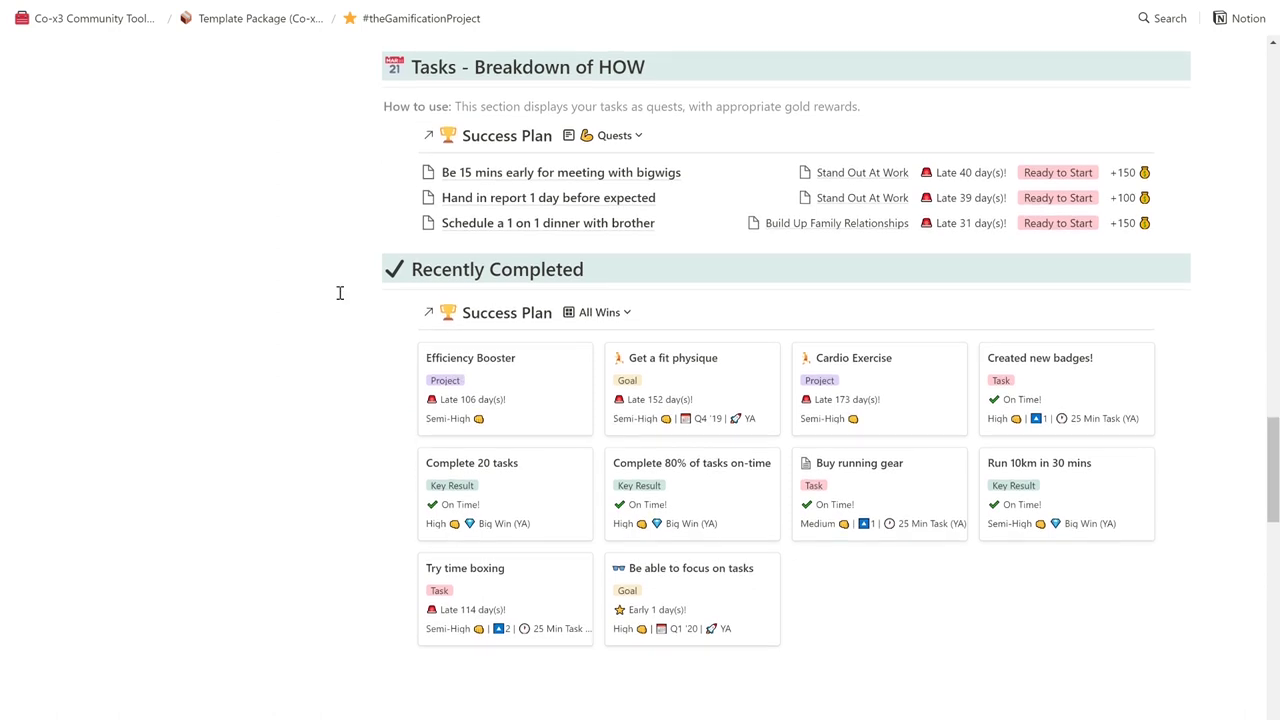
{"action": "scroll", "coordinate": [340, 293], "scroll_direction": "down", "scroll_amount": 2}
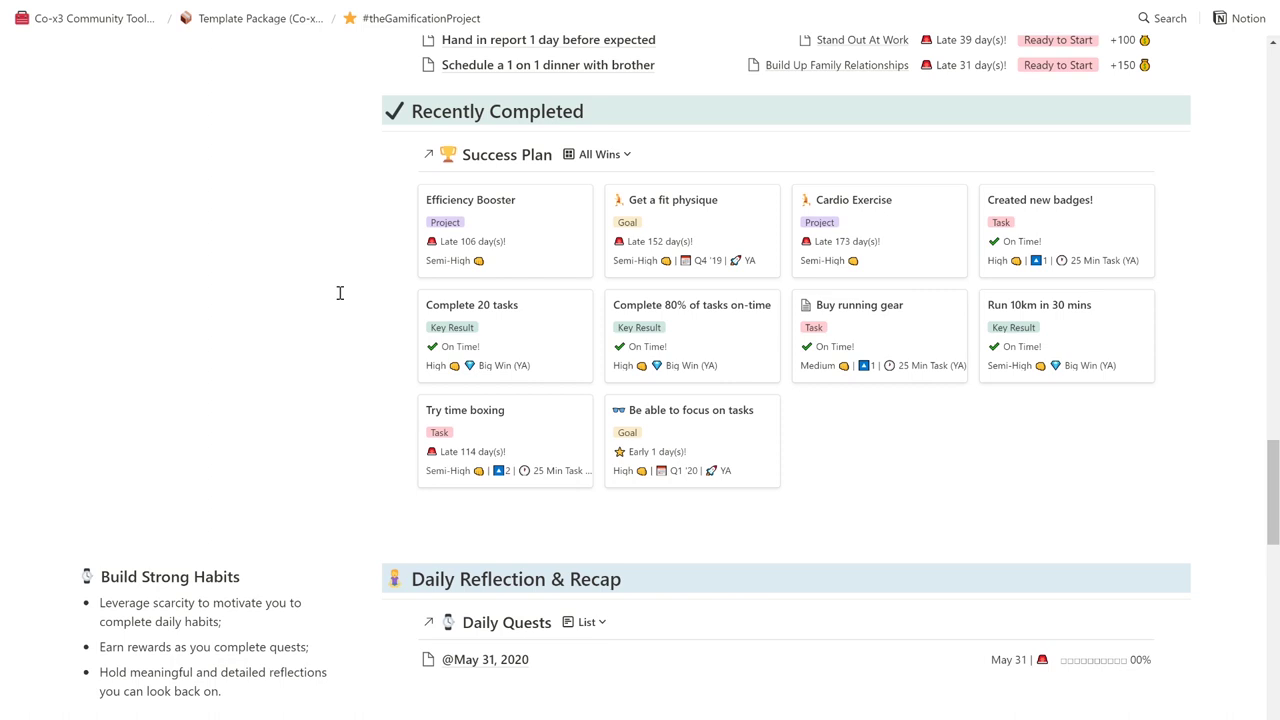
Step: Open the May 31, 2020 daily quest entry and look through its properties
{"action": "left_click", "coordinate": [502, 662]}
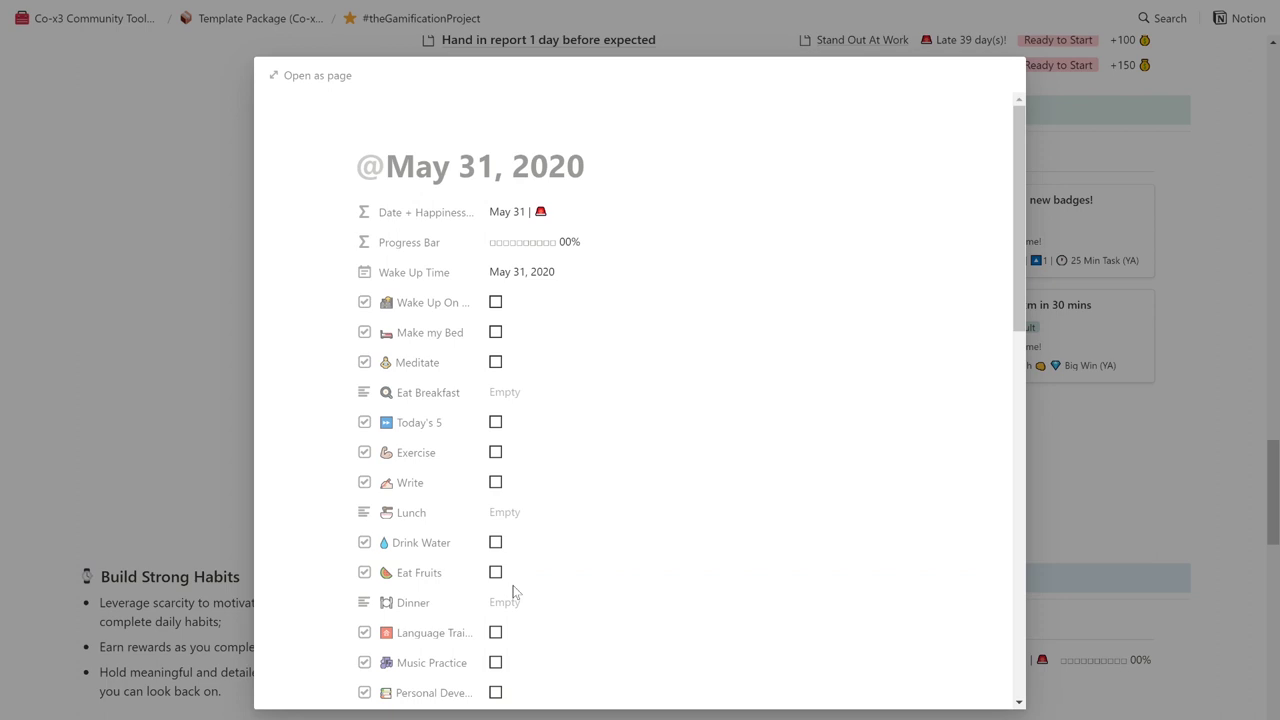
{"action": "scroll", "coordinate": [513, 592], "scroll_direction": "down", "scroll_amount": 3}
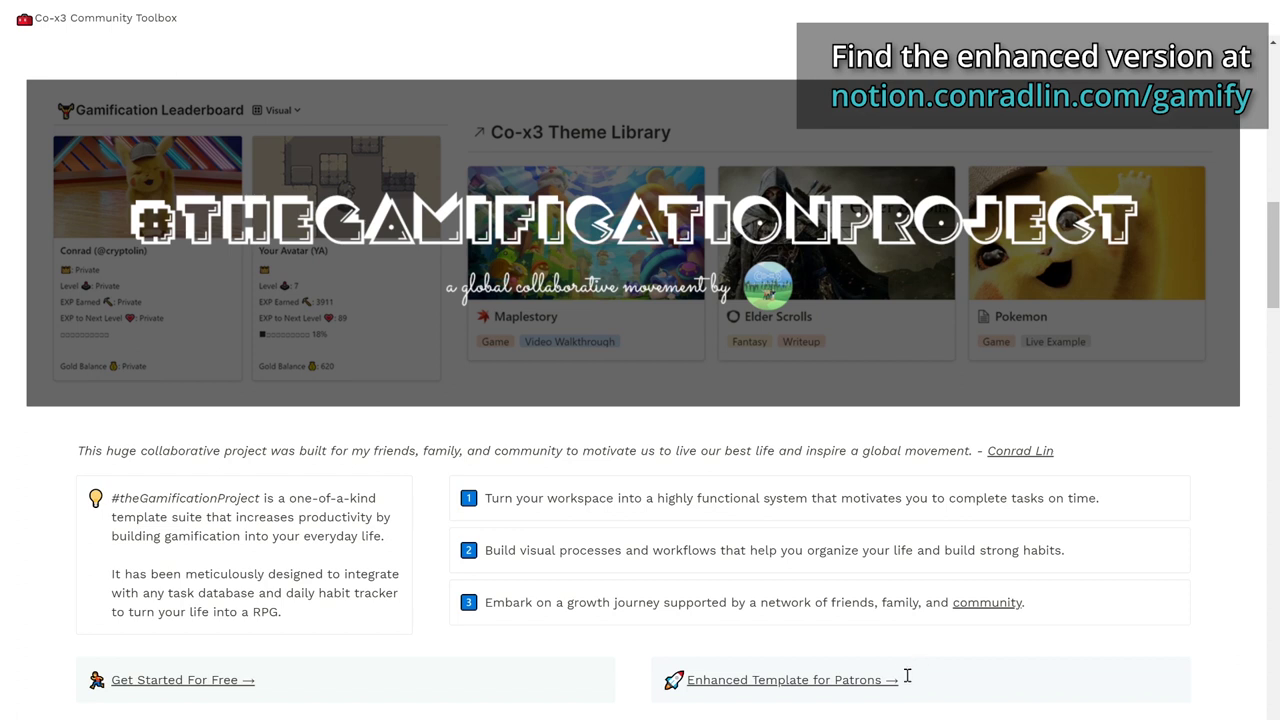
Step: Open the Enhanced Template for Patrons and scroll to the Item Shop and Badges gallery
{"action": "left_click", "coordinate": [857, 692]}
{"action": "scroll", "coordinate": [510, 312], "scroll_direction": "down", "scroll_amount": 4}
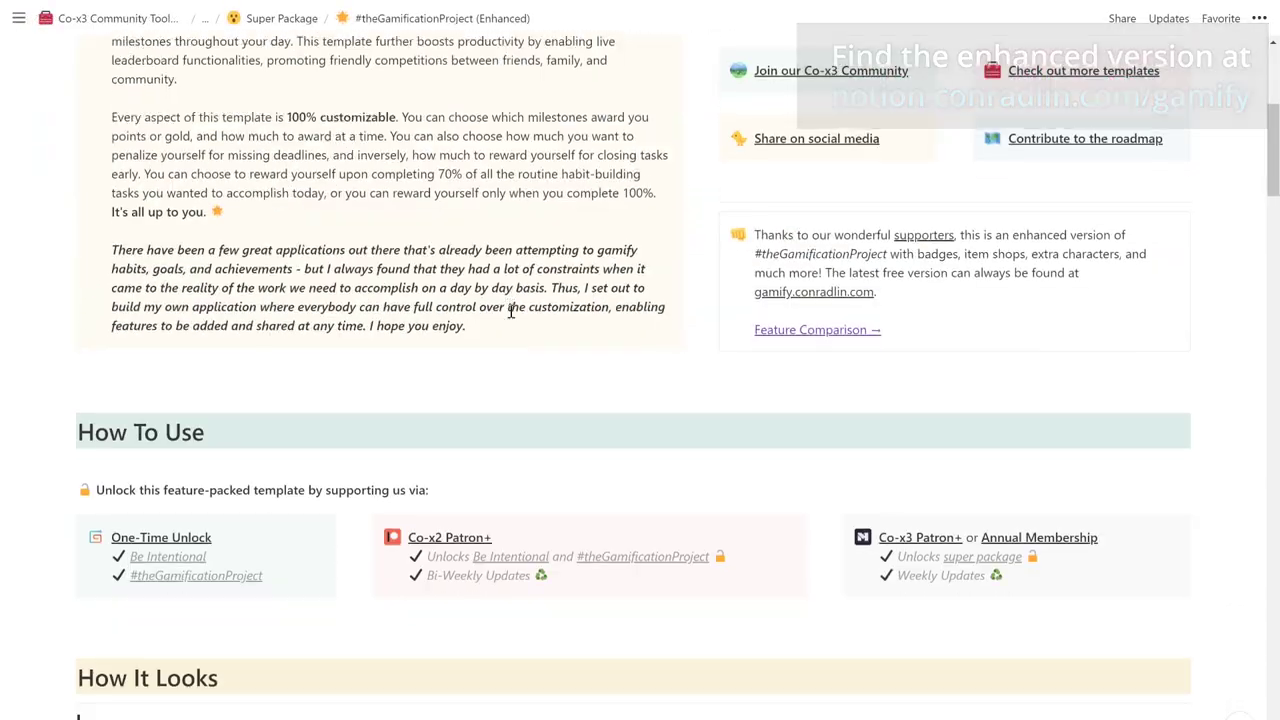
{"action": "scroll", "coordinate": [510, 312], "scroll_direction": "down", "scroll_amount": 10}
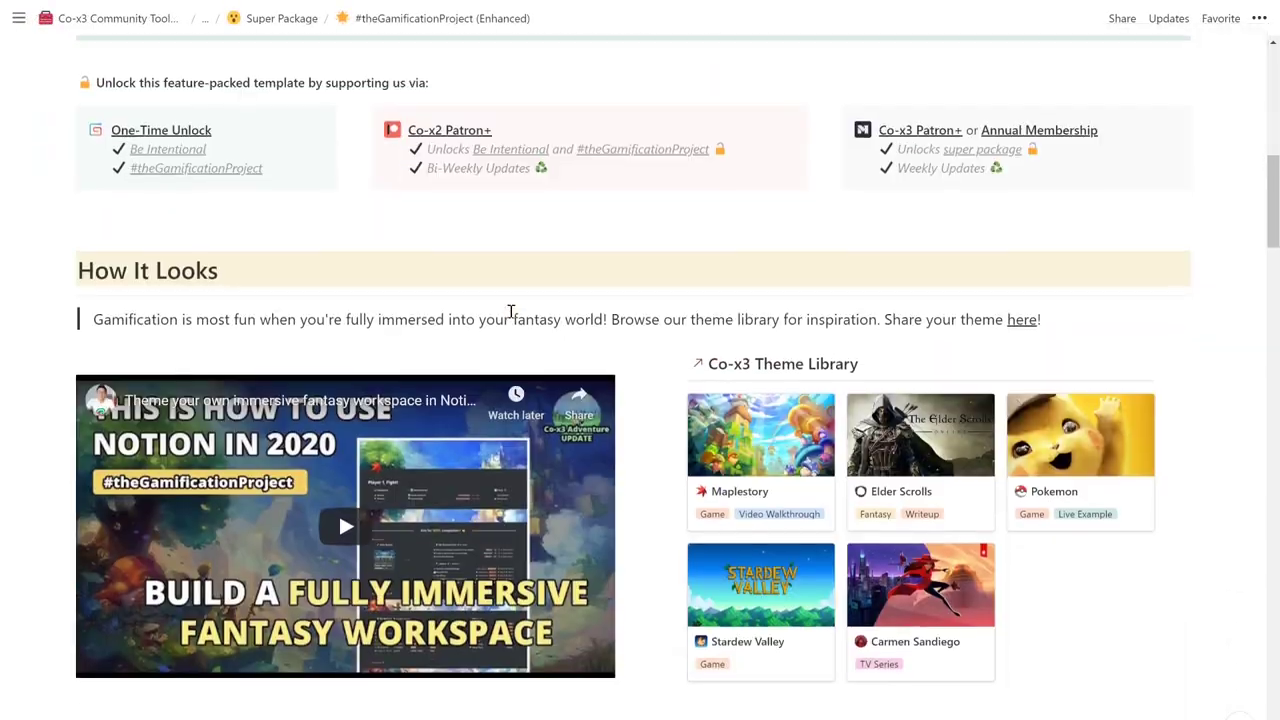
{"action": "scroll", "coordinate": [510, 312], "scroll_direction": "down", "scroll_amount": 3}
{"action": "scroll", "coordinate": [510, 312], "scroll_direction": "down", "scroll_amount": 3}
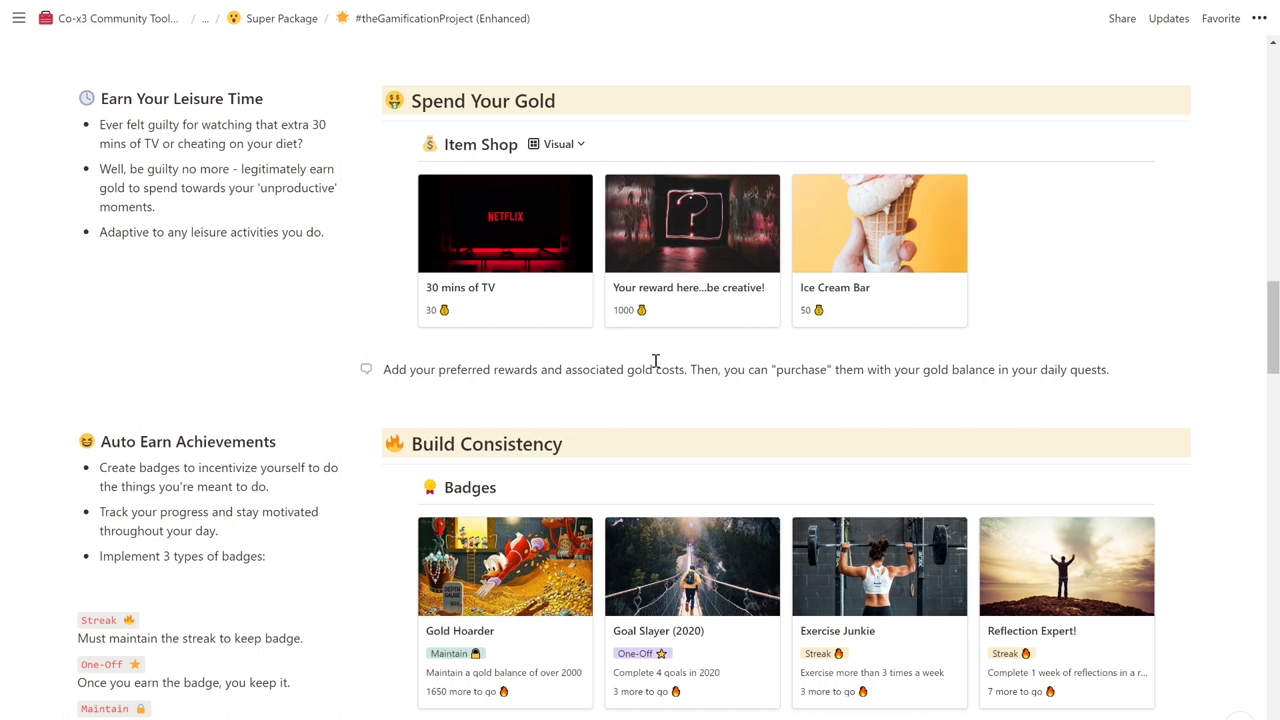
Step: Scroll past the remaining badges to the Don't Quest Alone Party Members gallery
{"action": "scroll", "coordinate": [655, 360], "scroll_direction": "down", "scroll_amount": 5}
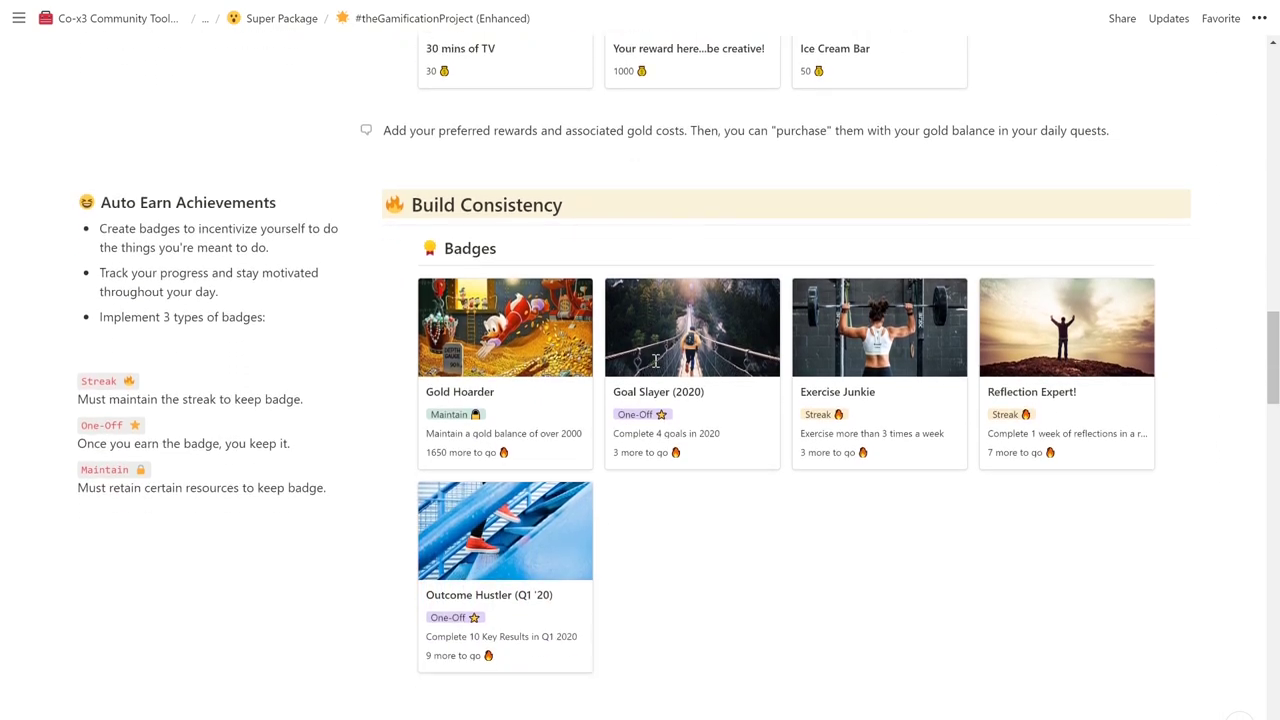
{"action": "scroll", "coordinate": [655, 360], "scroll_direction": "down", "scroll_amount": 1}
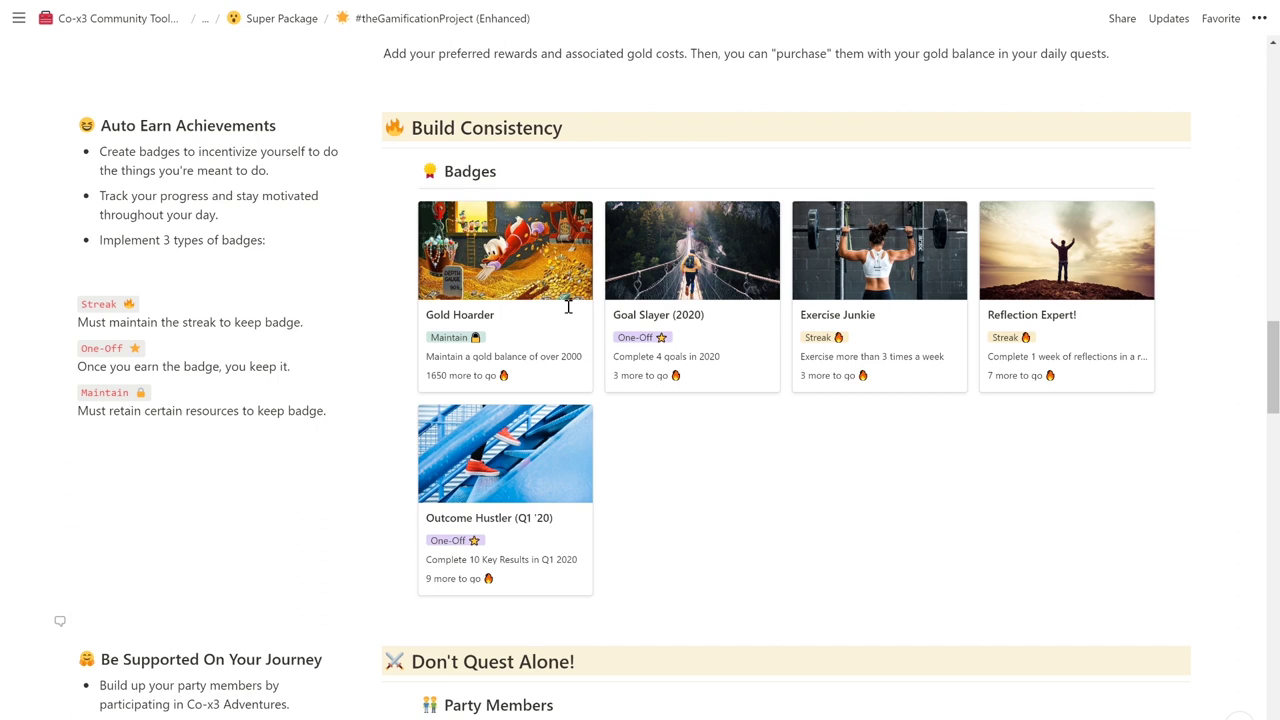
{"action": "scroll", "coordinate": [568, 307], "scroll_direction": "down", "scroll_amount": 3}
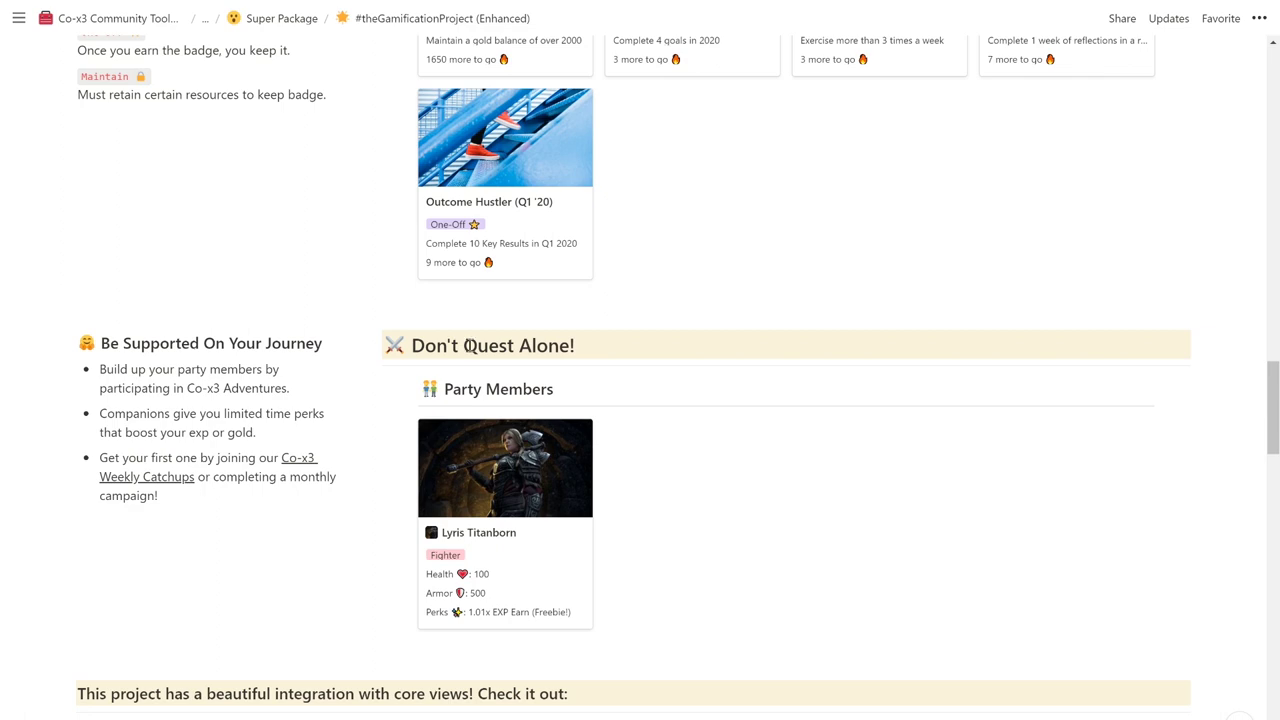
Step: Scroll past Party Members and Core Views toward World Events and Hero Reserve
{"action": "scroll", "coordinate": [466, 345], "scroll_direction": "down", "scroll_amount": 5}
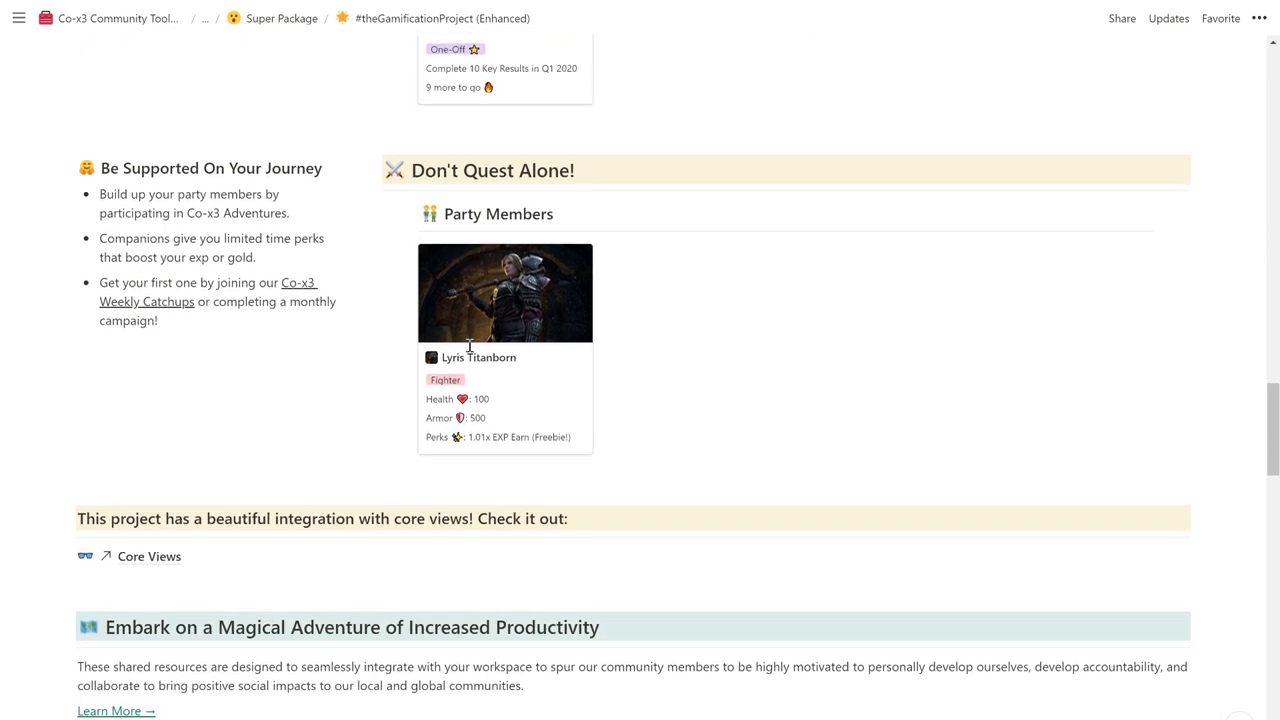
{"action": "scroll", "coordinate": [469, 346], "scroll_direction": "down", "scroll_amount": 4}
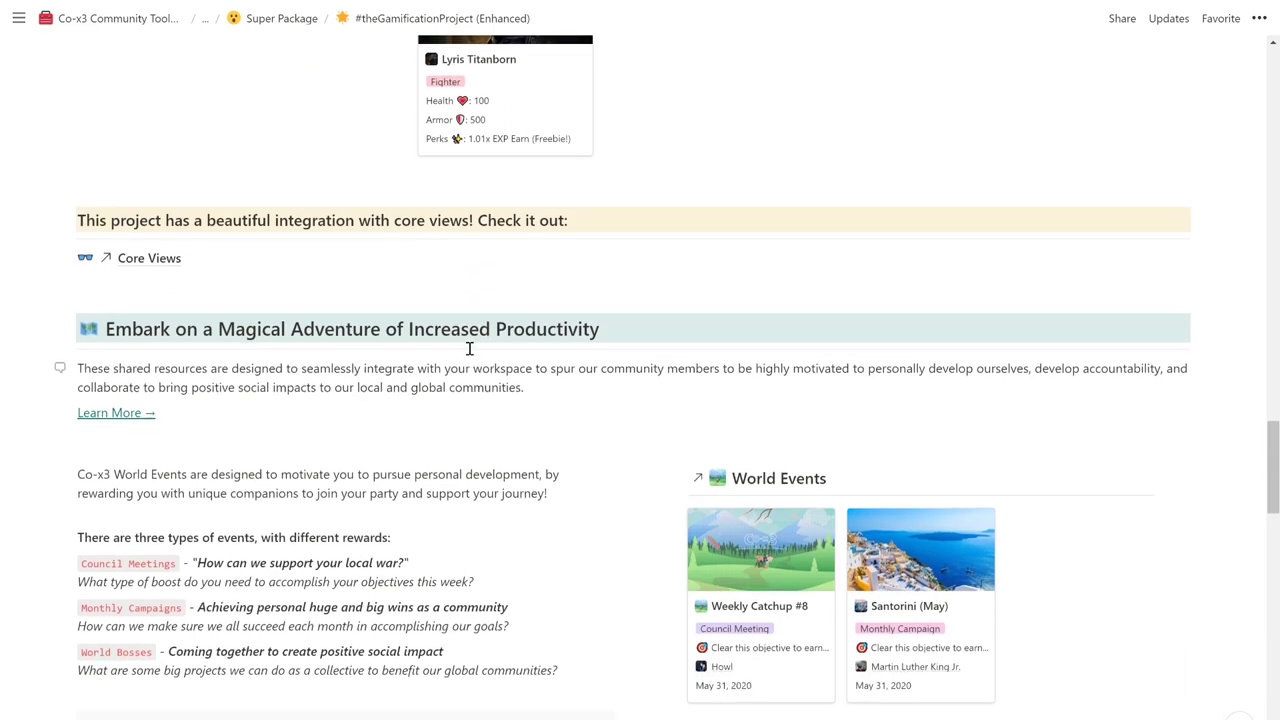
{"action": "scroll", "coordinate": [469, 348], "scroll_direction": "down", "scroll_amount": 4}
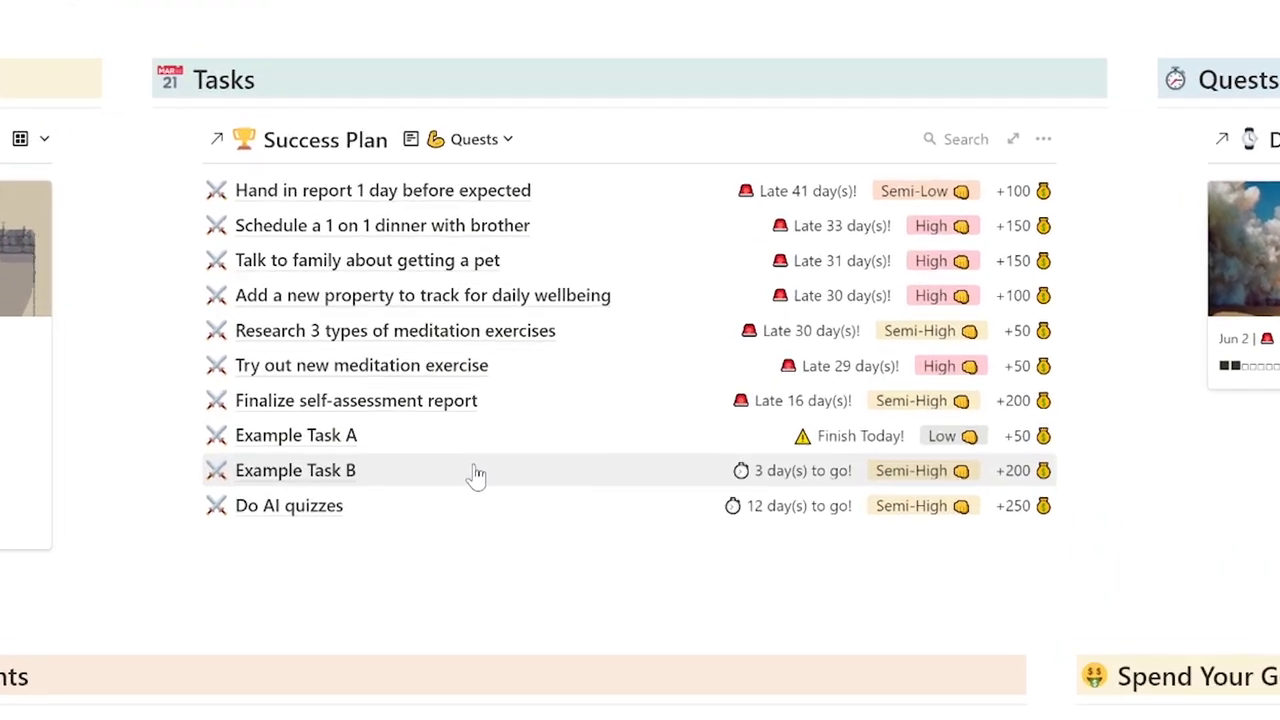
Step: Give Example Task B a Jun 02, 2020 closing date and set its status to Complete
{"action": "left_click", "coordinate": [474, 474]}
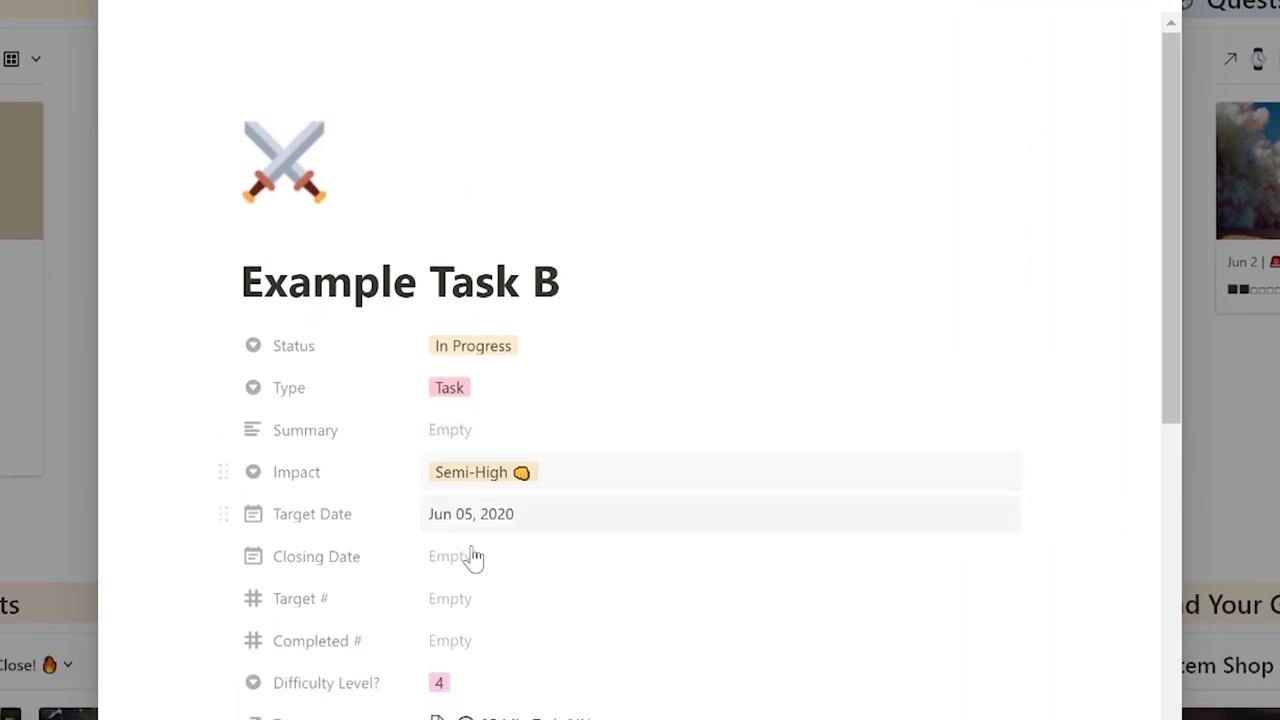
{"action": "left_click", "coordinate": [468, 588]}
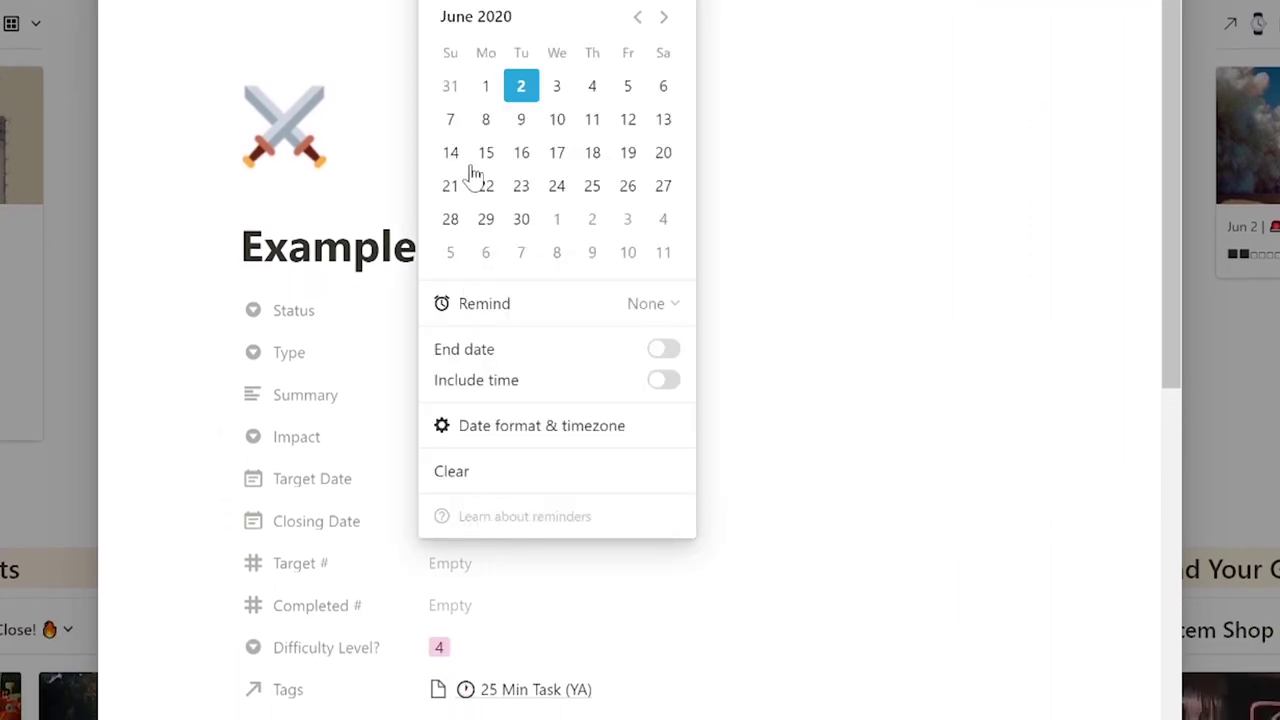
{"action": "left_click", "coordinate": [521, 88]}
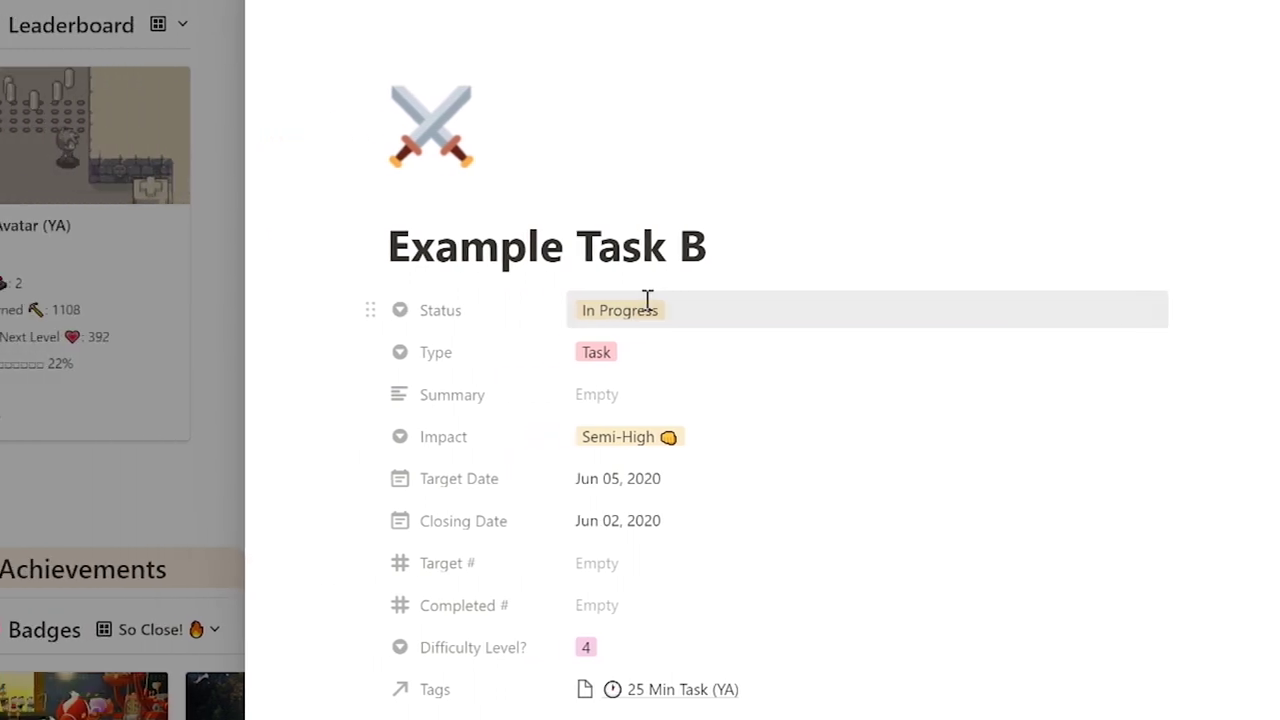
{"action": "left_click", "coordinate": [591, 311]}
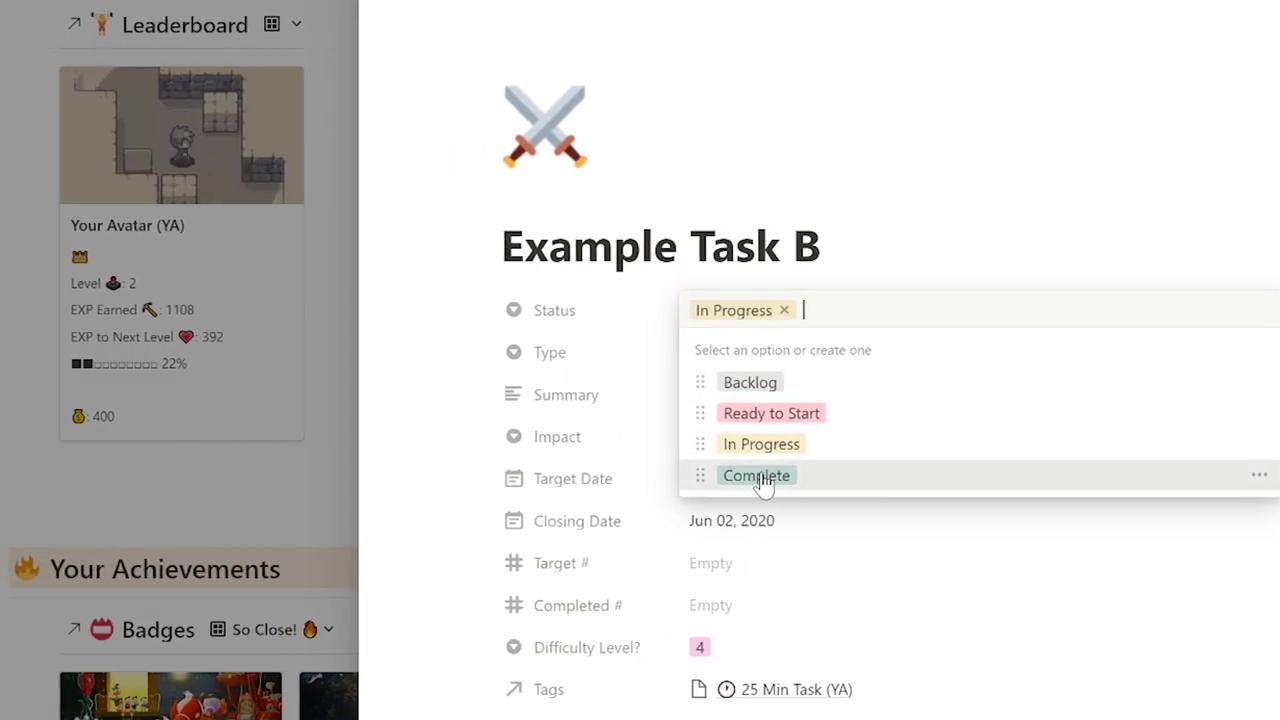
{"action": "left_click", "coordinate": [757, 476]}
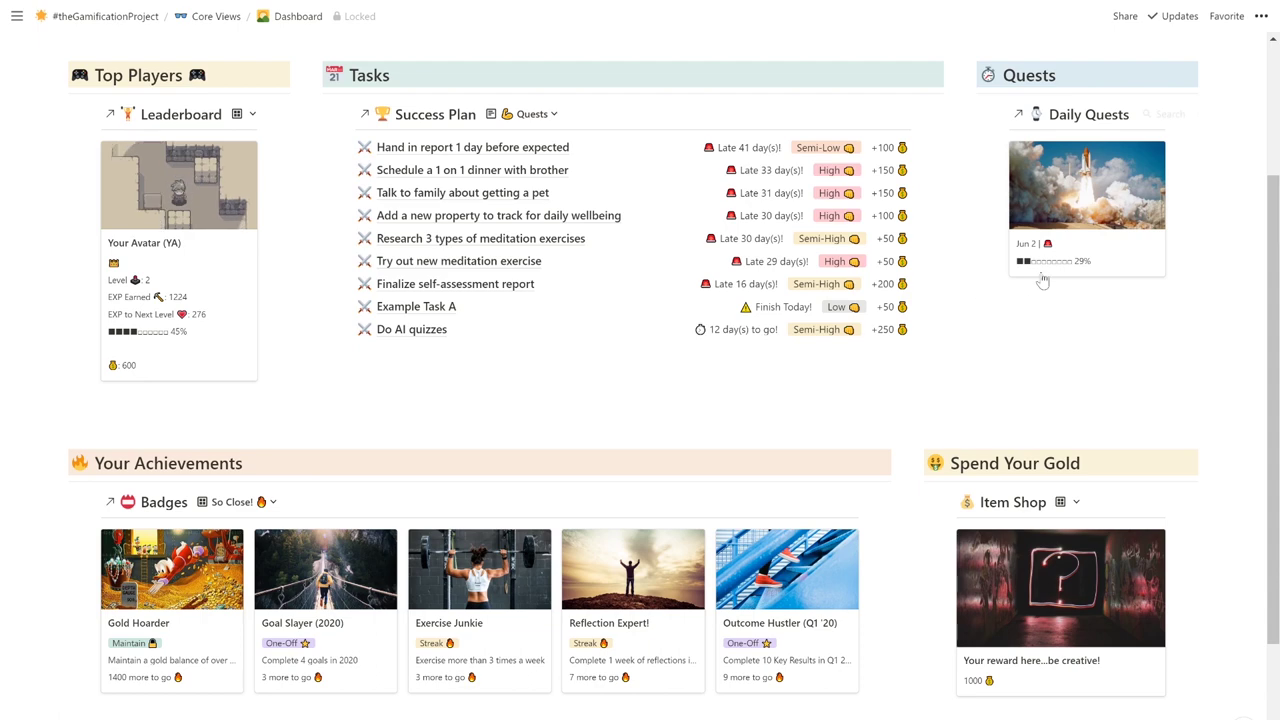
Step: In the Jun 02, 2020 daily quest, check Today's 5, Exercise, Write and Music Practice
{"action": "left_click", "coordinate": [1054, 264]}
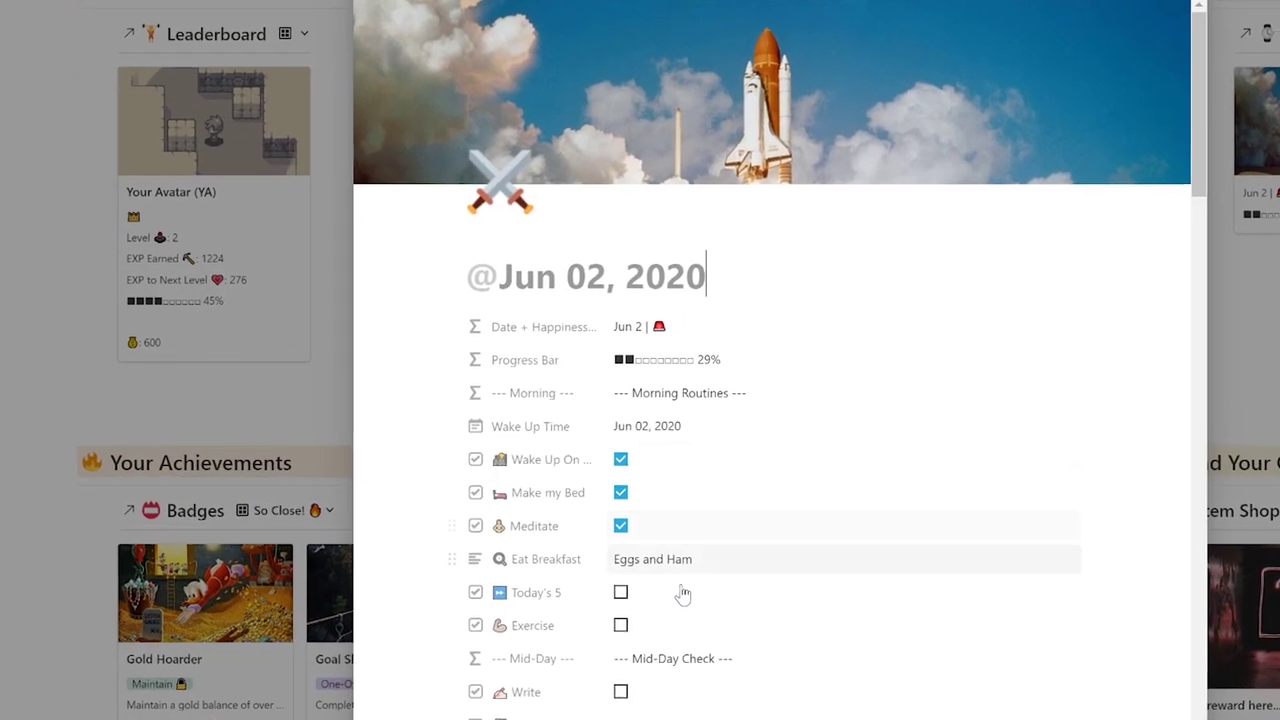
{"action": "left_click", "coordinate": [699, 597]}
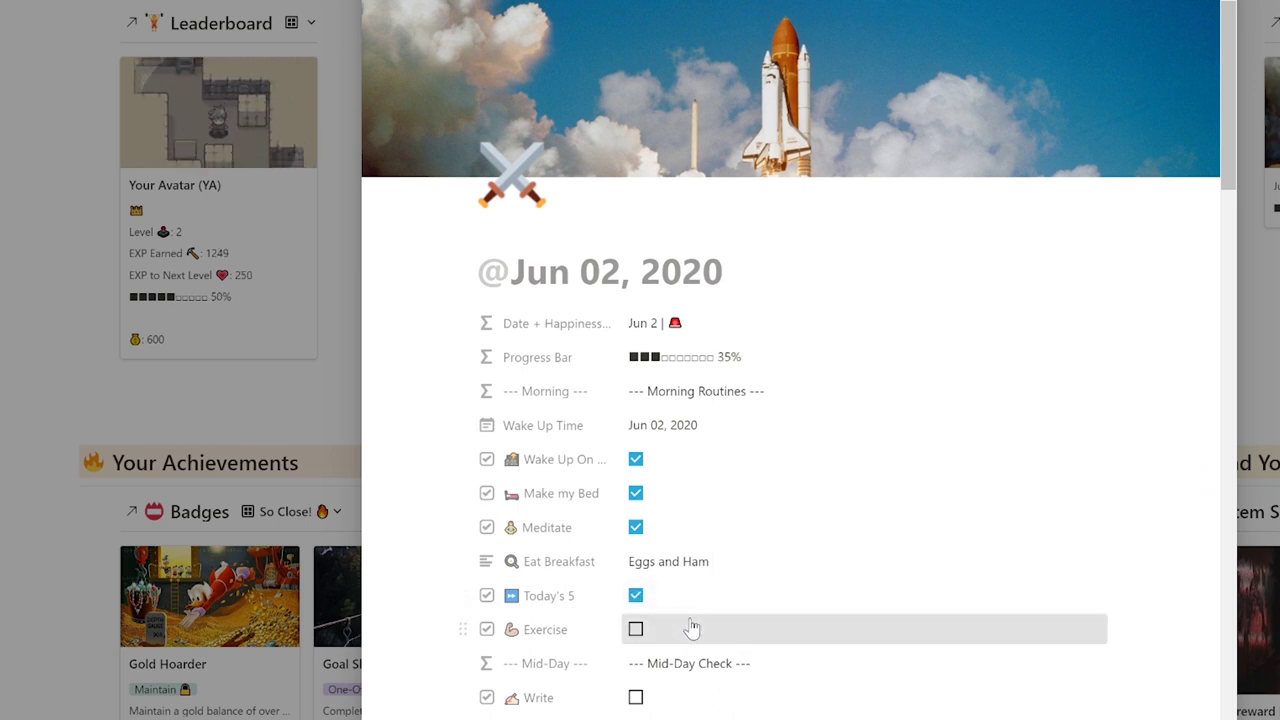
{"action": "left_click", "coordinate": [692, 627]}
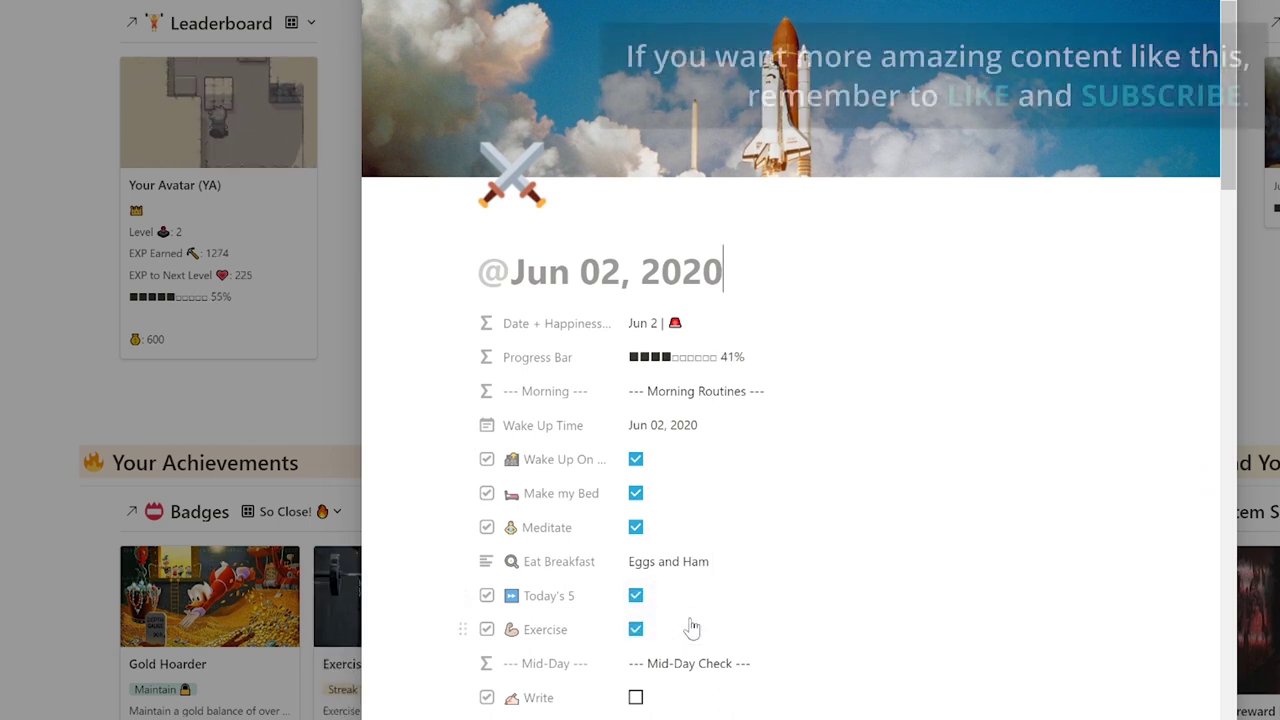
{"action": "left_click", "coordinate": [679, 698]}
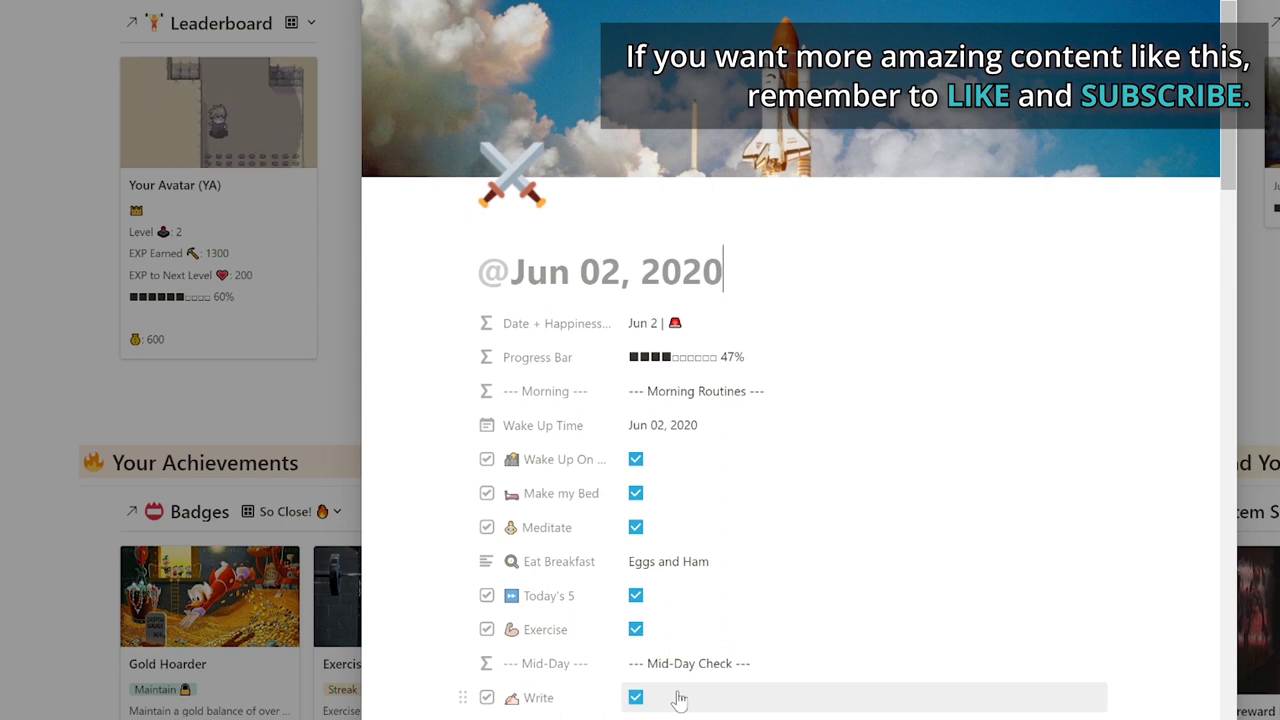
{"action": "scroll", "coordinate": [679, 700], "scroll_direction": "down", "scroll_amount": 3}
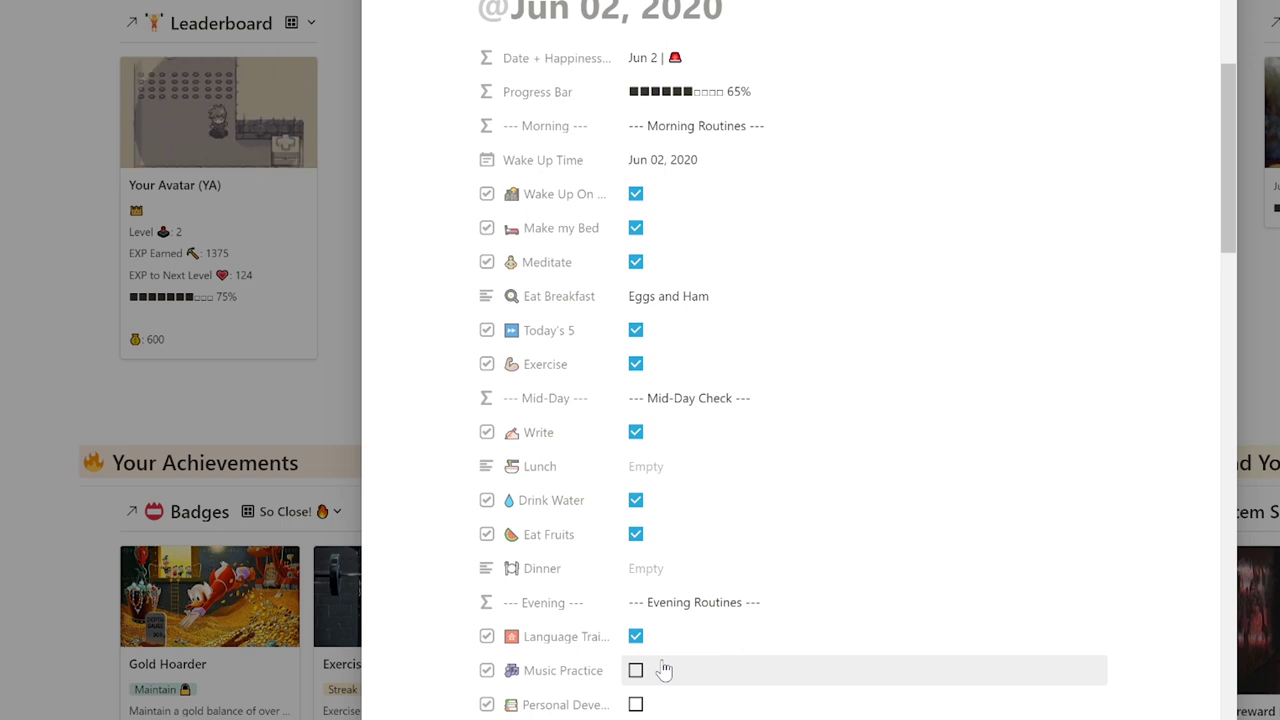
{"action": "left_click", "coordinate": [636, 670]}
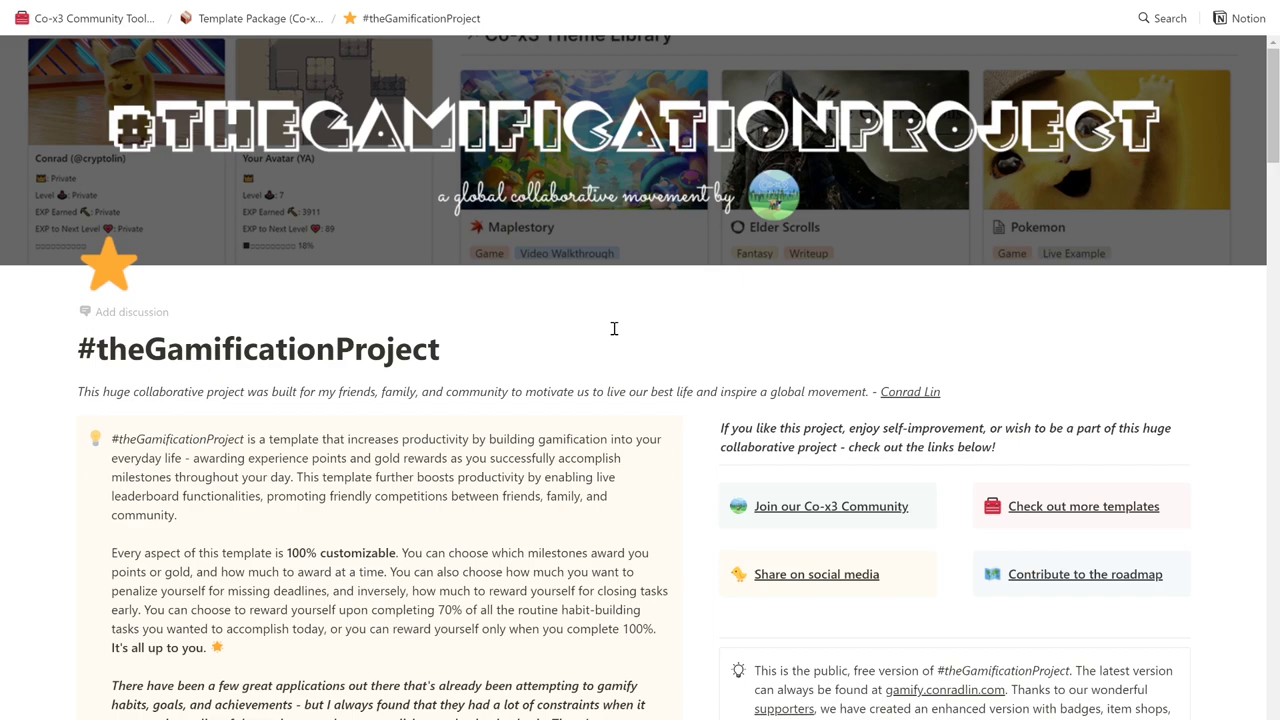
Step: Under Get Started for FREE, follow the 'page' link to Duplicate Me! - #theGamificationProject
{"action": "scroll", "coordinate": [557, 326], "scroll_direction": "down", "scroll_amount": 4}
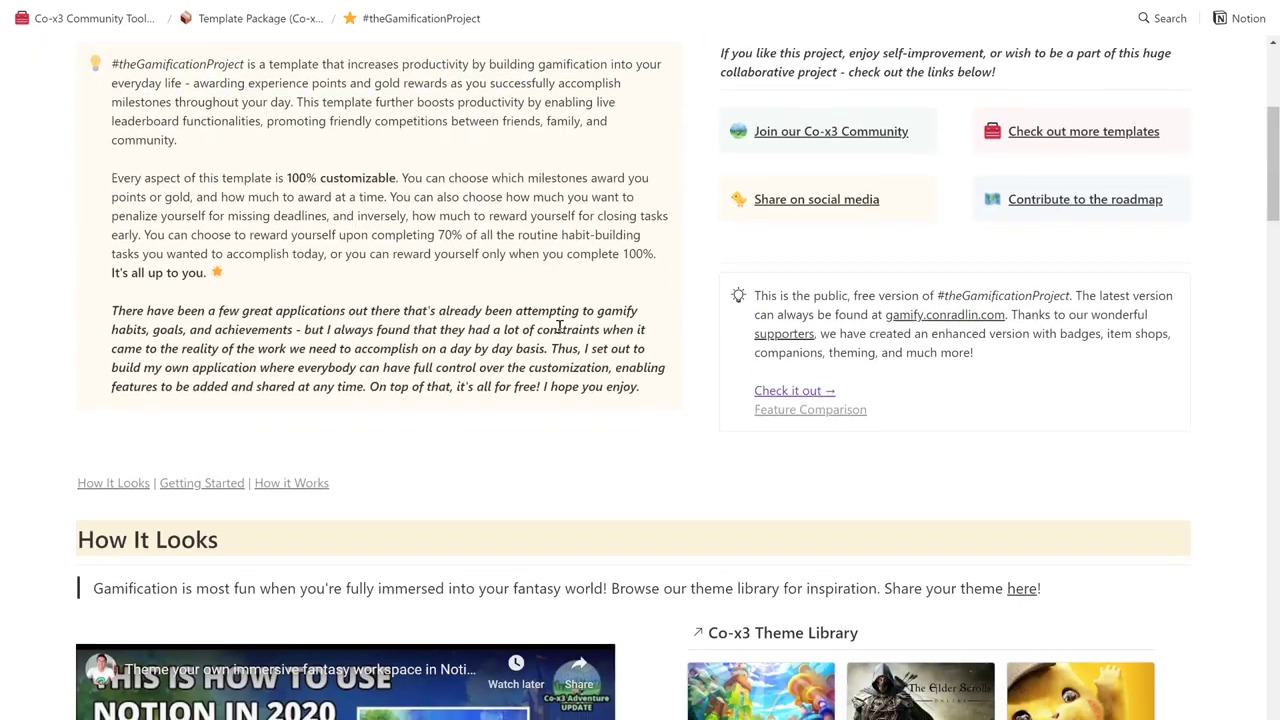
{"action": "scroll", "coordinate": [560, 326], "scroll_direction": "down", "scroll_amount": 12}
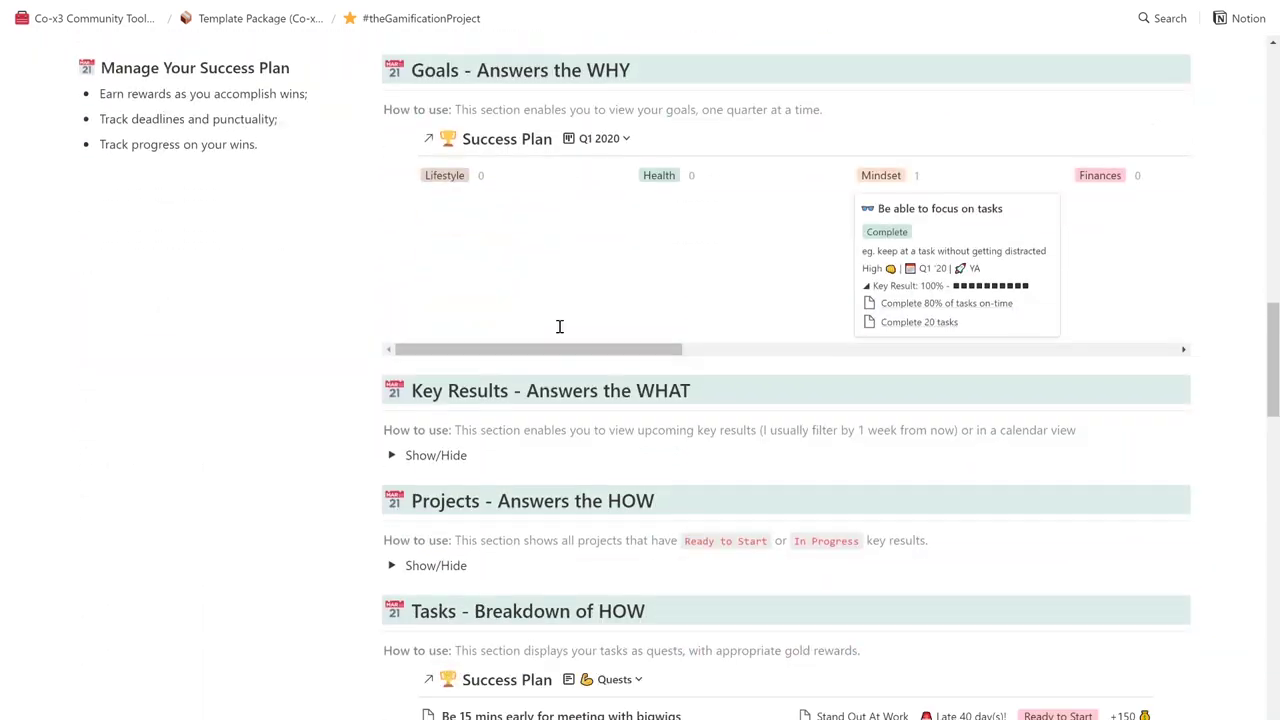
{"action": "scroll", "coordinate": [560, 326], "scroll_direction": "down", "scroll_amount": 15}
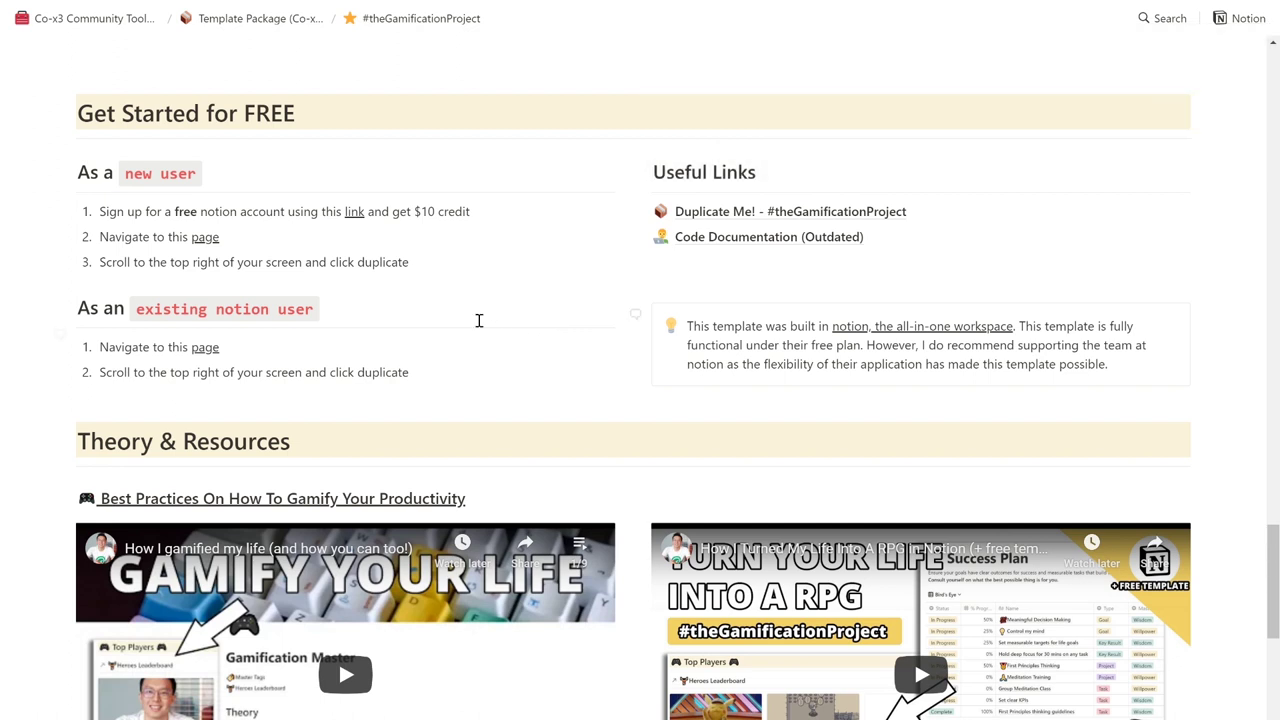
{"action": "left_click", "coordinate": [206, 240]}
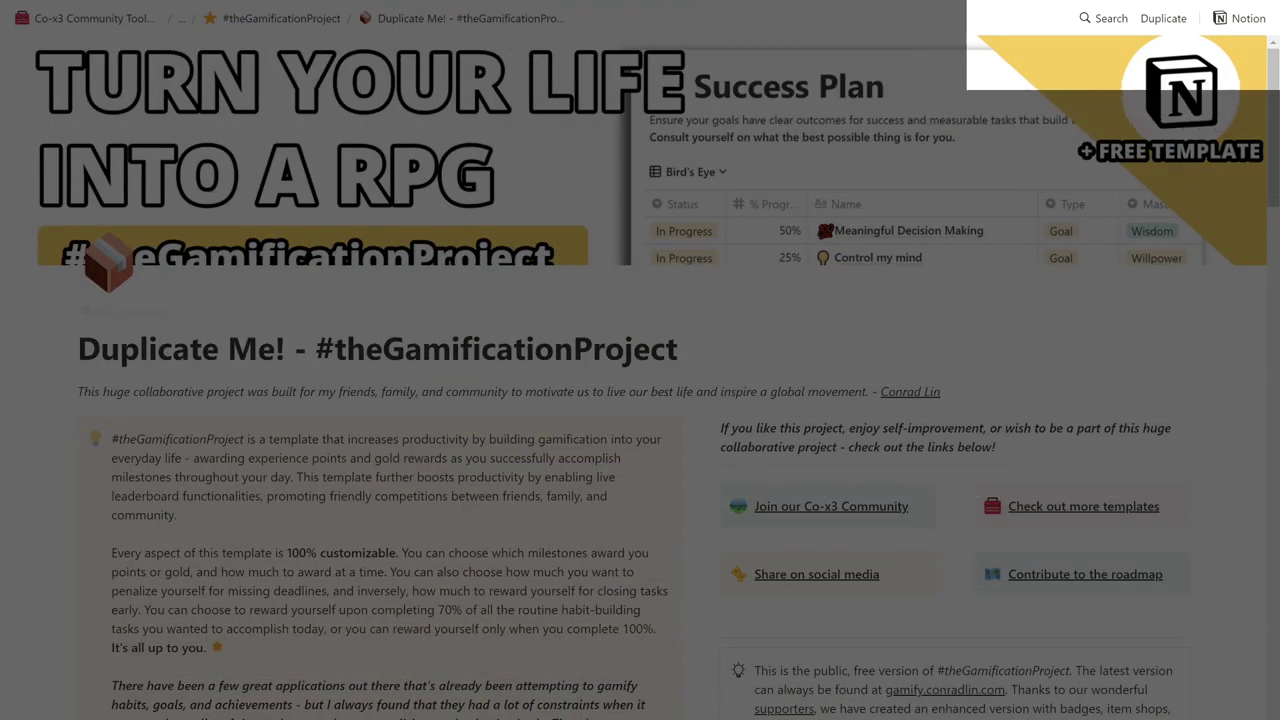
Step: Duplicate both the free Duplicate Me! template and the purchased template into your workspace
{"action": "left_click", "coordinate": [1165, 18]}
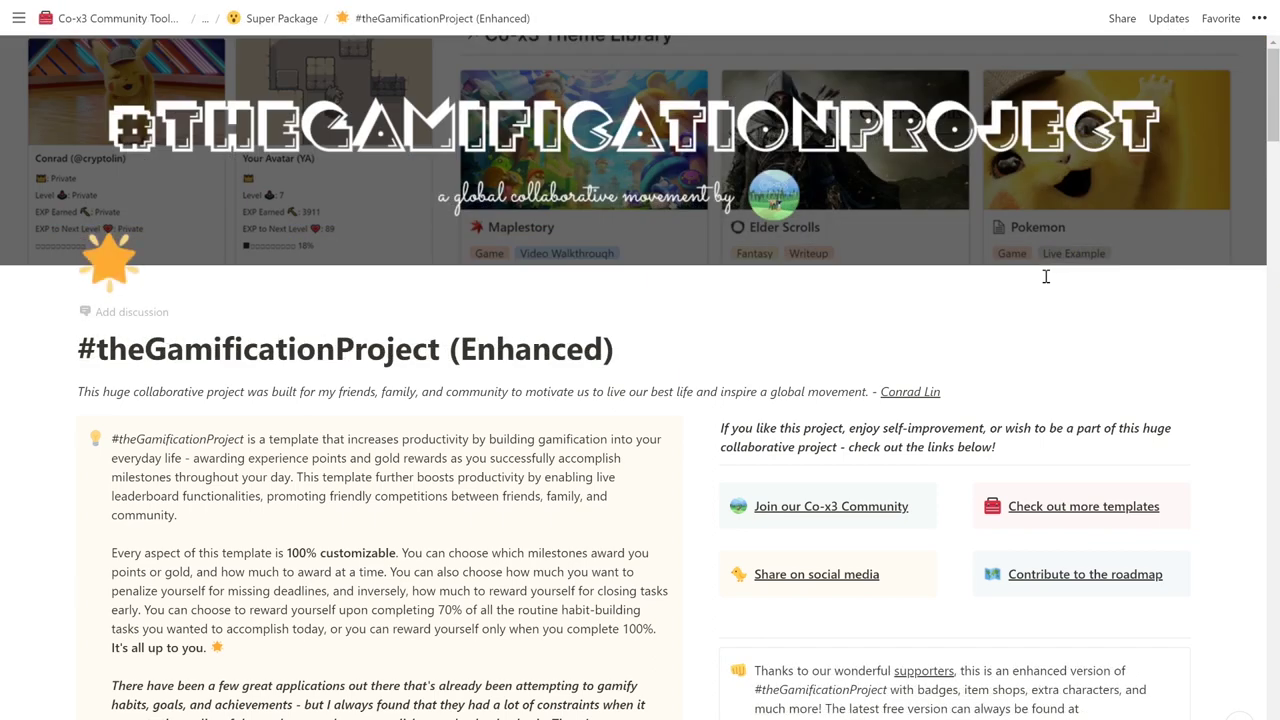
{"action": "scroll", "coordinate": [1046, 276], "scroll_direction": "down", "scroll_amount": 3}
{"action": "scroll", "coordinate": [1046, 276], "scroll_direction": "down", "scroll_amount": 1}
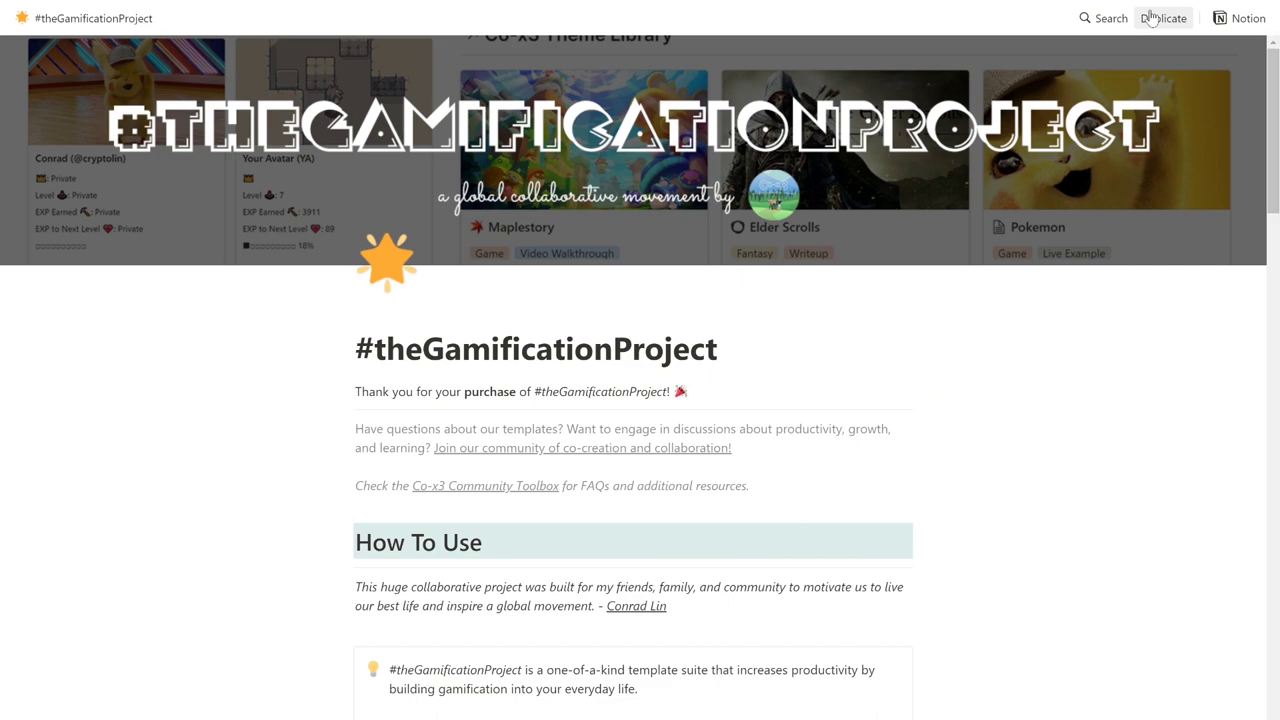
{"action": "left_click", "coordinate": [1160, 18]}
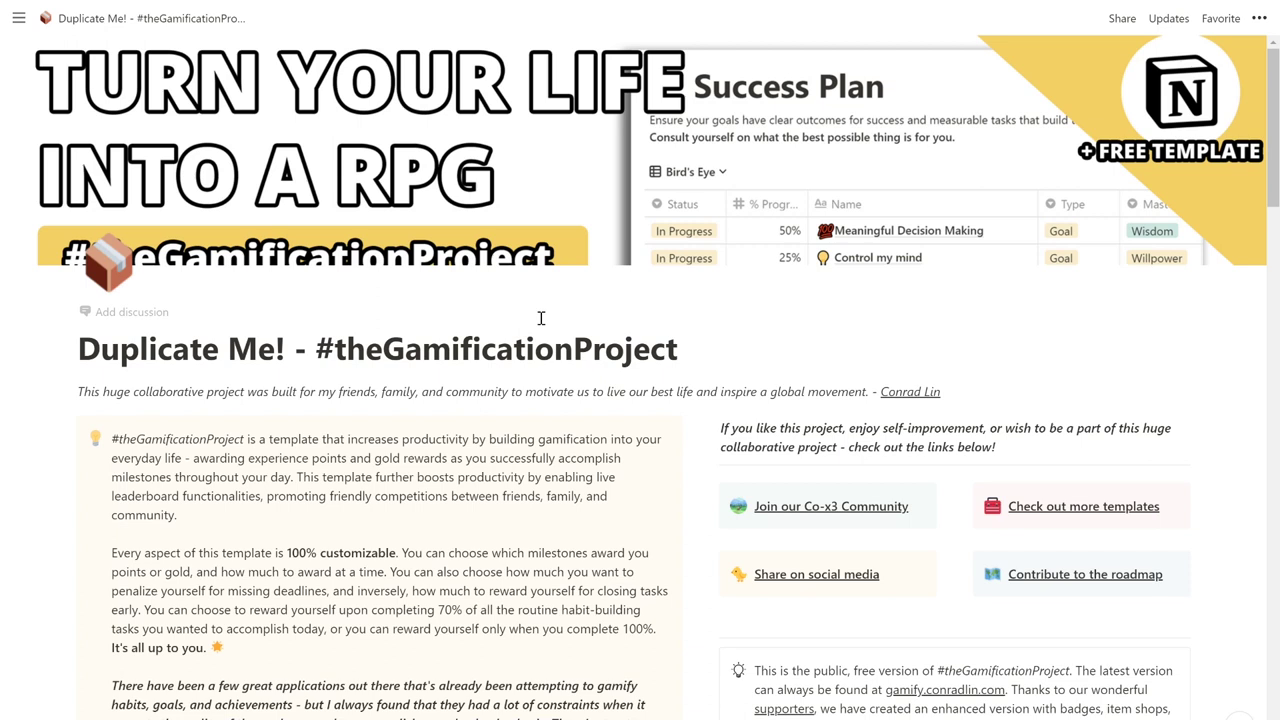
Step: Scroll through the How To Use section of the Duplicate Me! copy
{"action": "scroll", "coordinate": [540, 318], "scroll_direction": "down", "scroll_amount": 5}
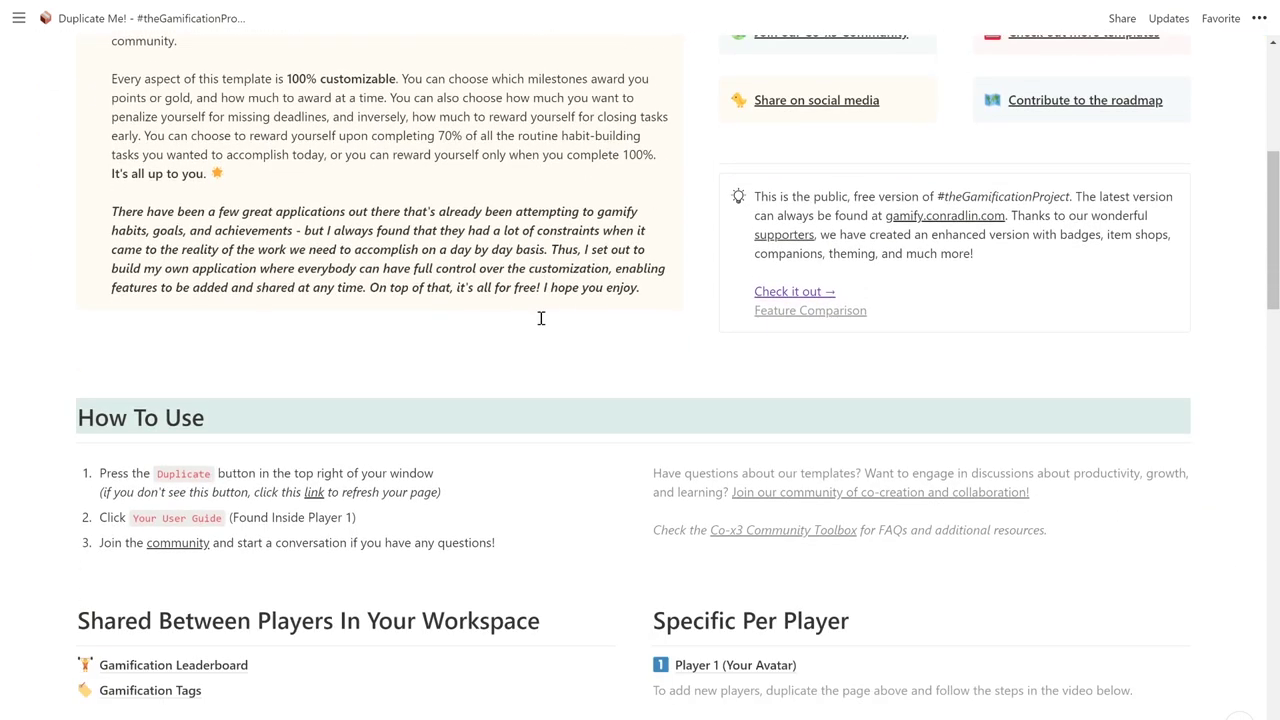
{"action": "scroll", "coordinate": [540, 318], "scroll_direction": "down", "scroll_amount": 1}
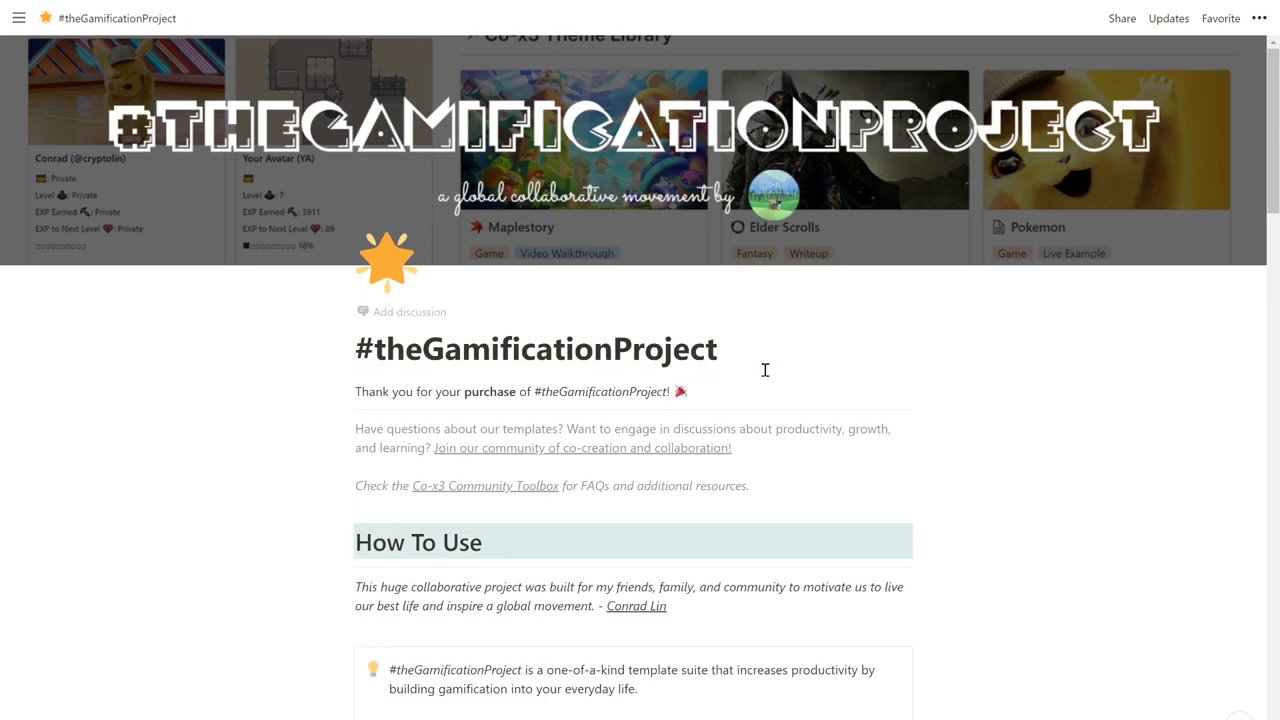
Step: Go from How To Use through Get Started Here and Documentation to Your User Guide
{"action": "scroll", "coordinate": [765, 370], "scroll_direction": "down", "scroll_amount": 4}
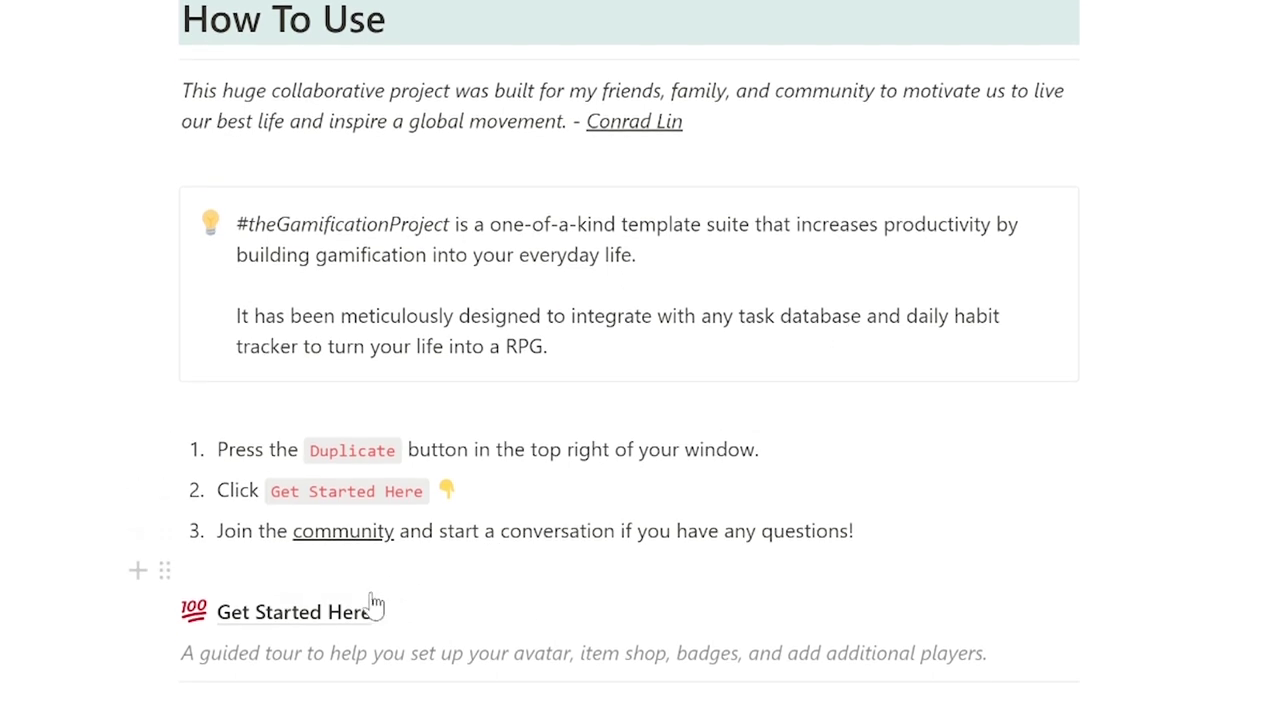
{"action": "left_click", "coordinate": [345, 611]}
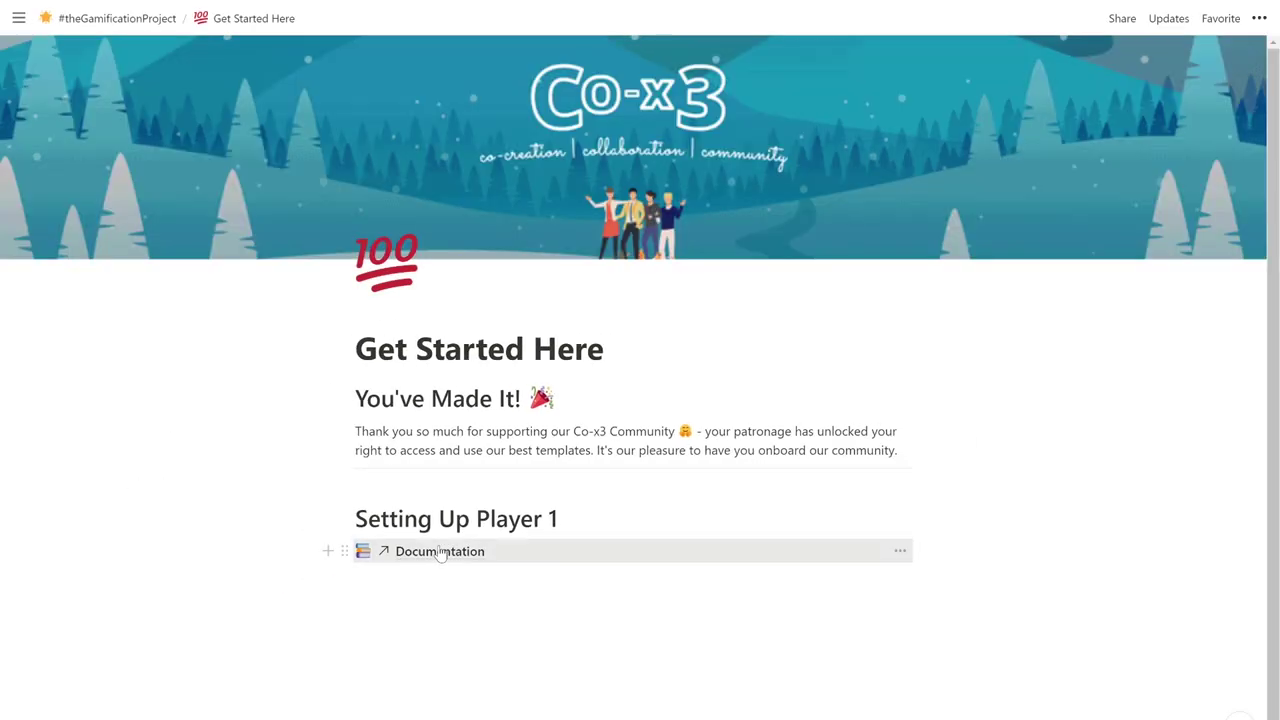
{"action": "left_click", "coordinate": [440, 549]}
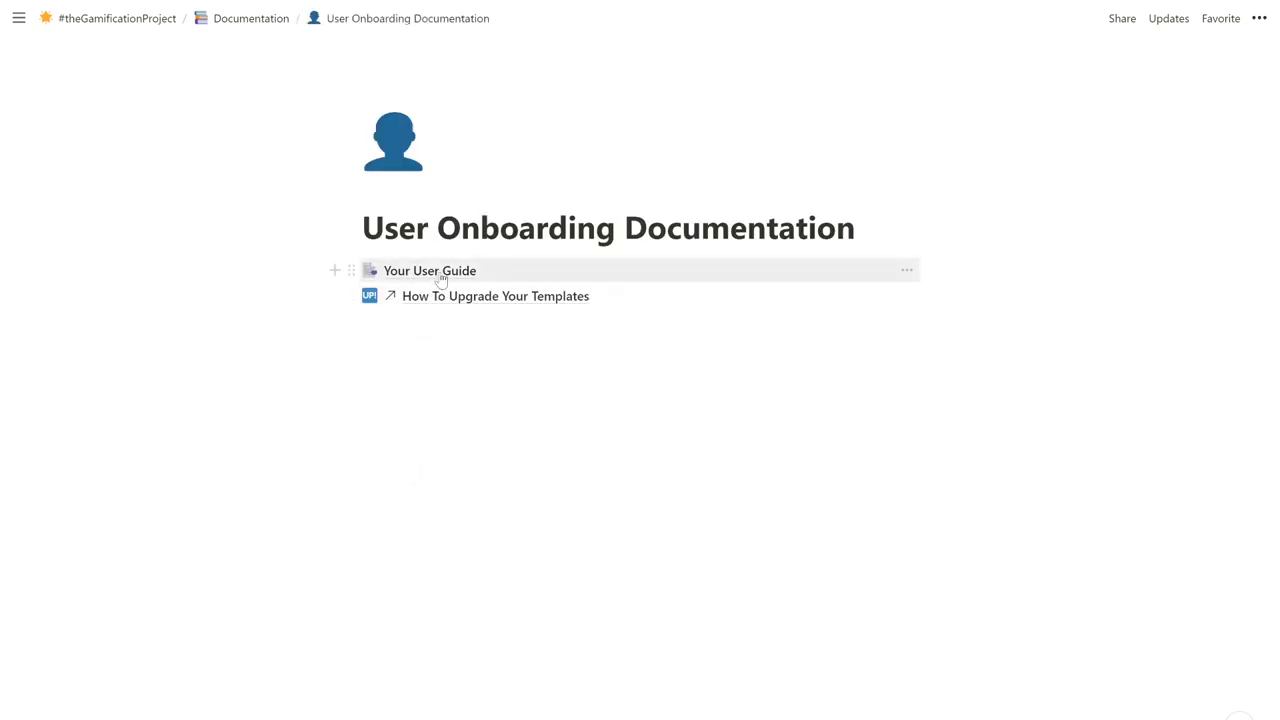
{"action": "left_click", "coordinate": [440, 278]}
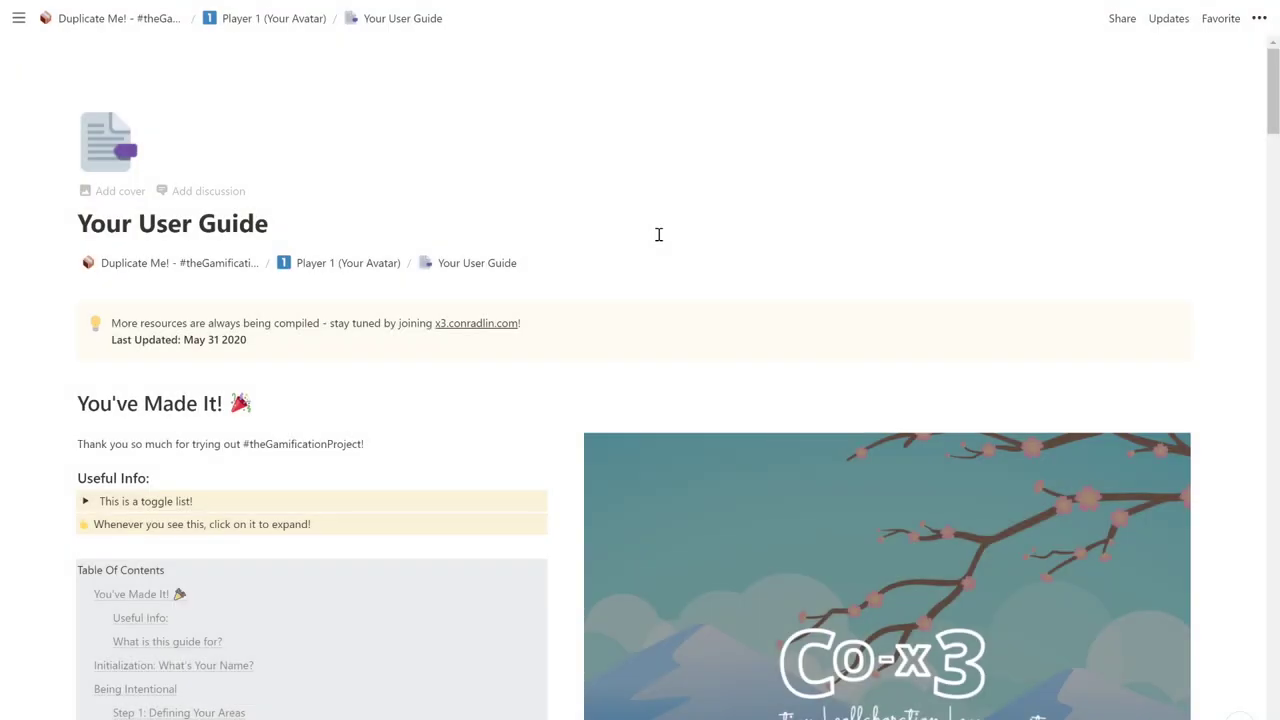
Step: Scroll Your User Guide past the table of contents to 'Initialization: What's Your Name?'
{"action": "scroll", "coordinate": [658, 234], "scroll_direction": "down", "scroll_amount": 4}
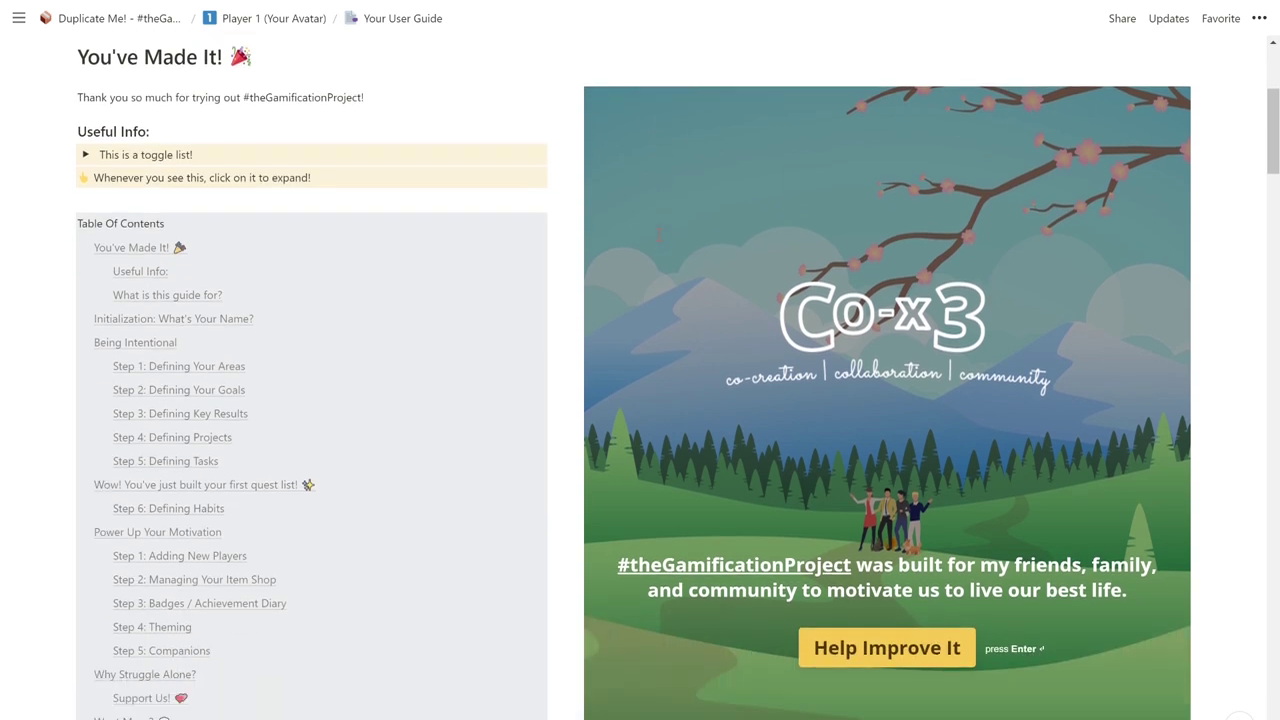
{"action": "scroll", "coordinate": [657, 228], "scroll_direction": "down", "scroll_amount": 3}
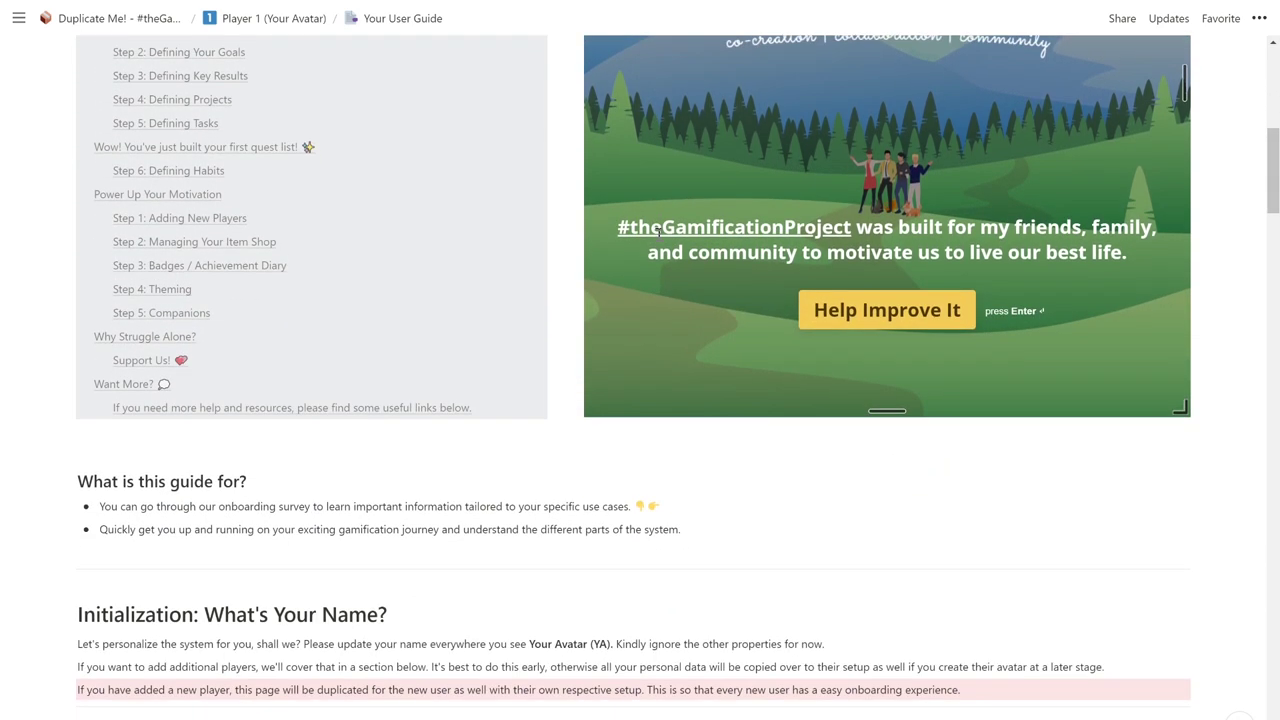
{"action": "scroll", "coordinate": [658, 232], "scroll_direction": "down", "scroll_amount": 1}
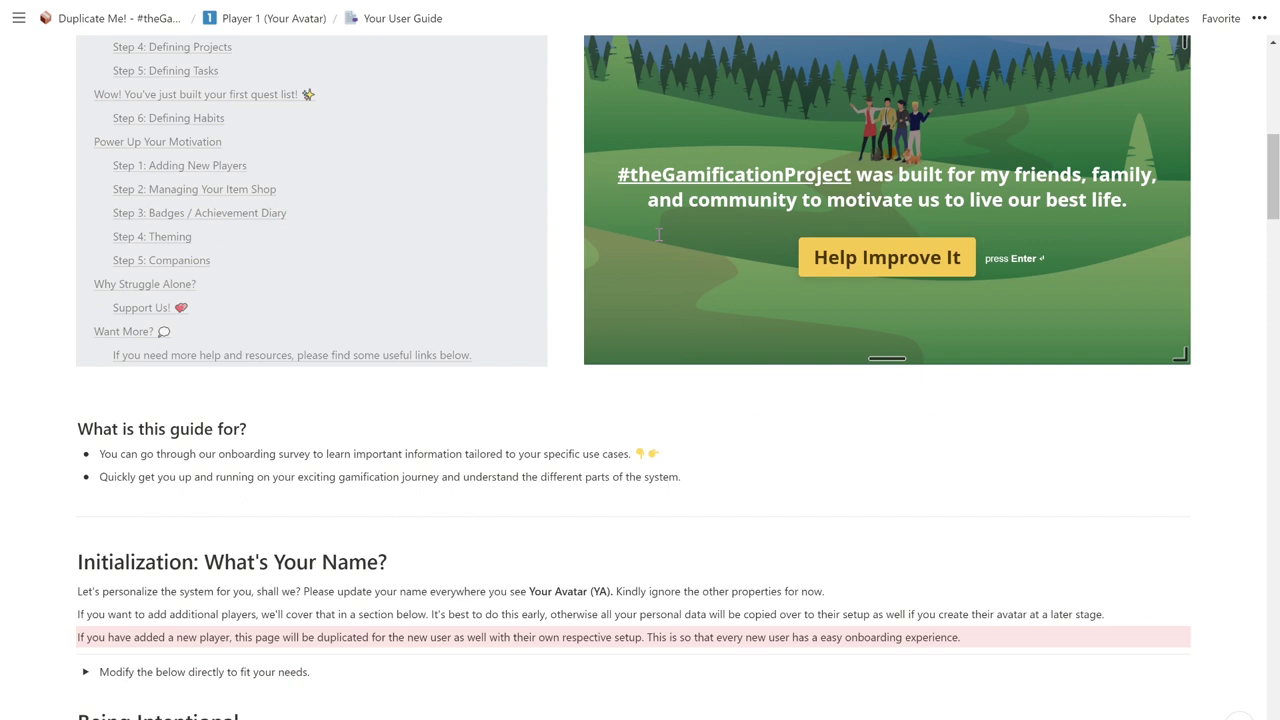
{"action": "scroll", "coordinate": [658, 234], "scroll_direction": "down", "scroll_amount": 2}
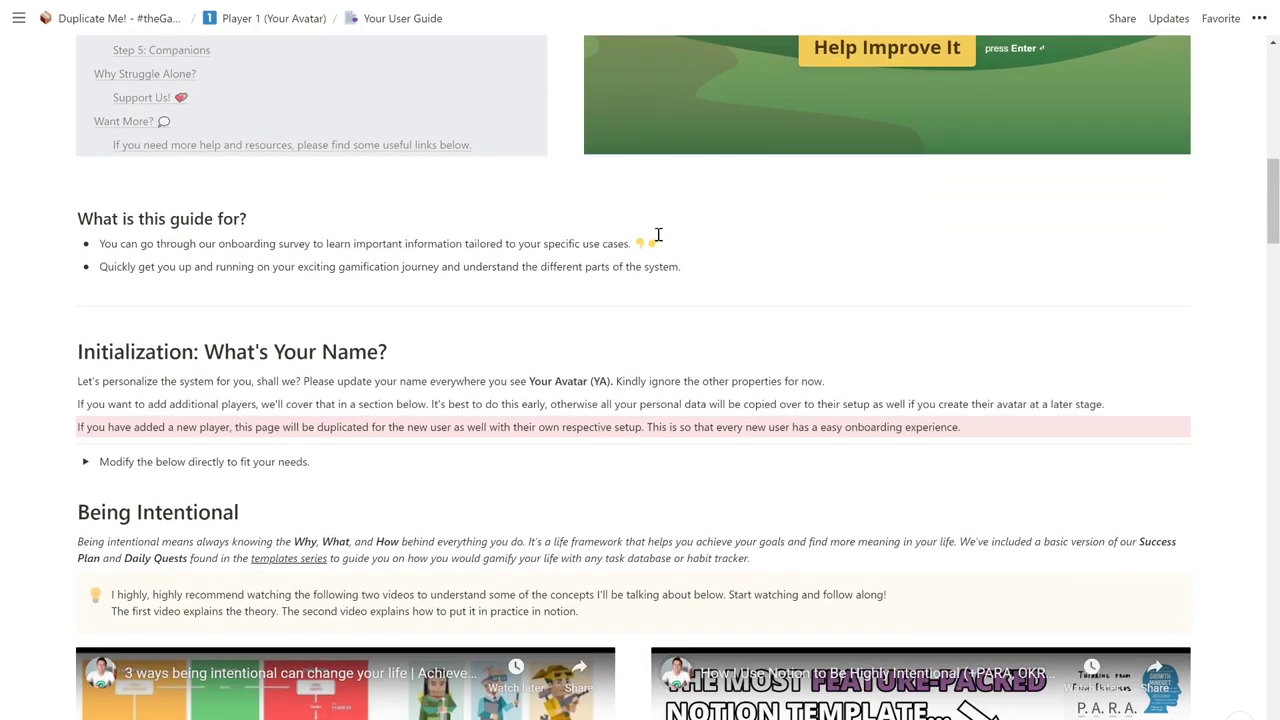
{"action": "scroll", "coordinate": [690, 252], "scroll_direction": "down", "scroll_amount": 1}
{"action": "scroll", "coordinate": [705, 260], "scroll_direction": "down", "scroll_amount": 1}
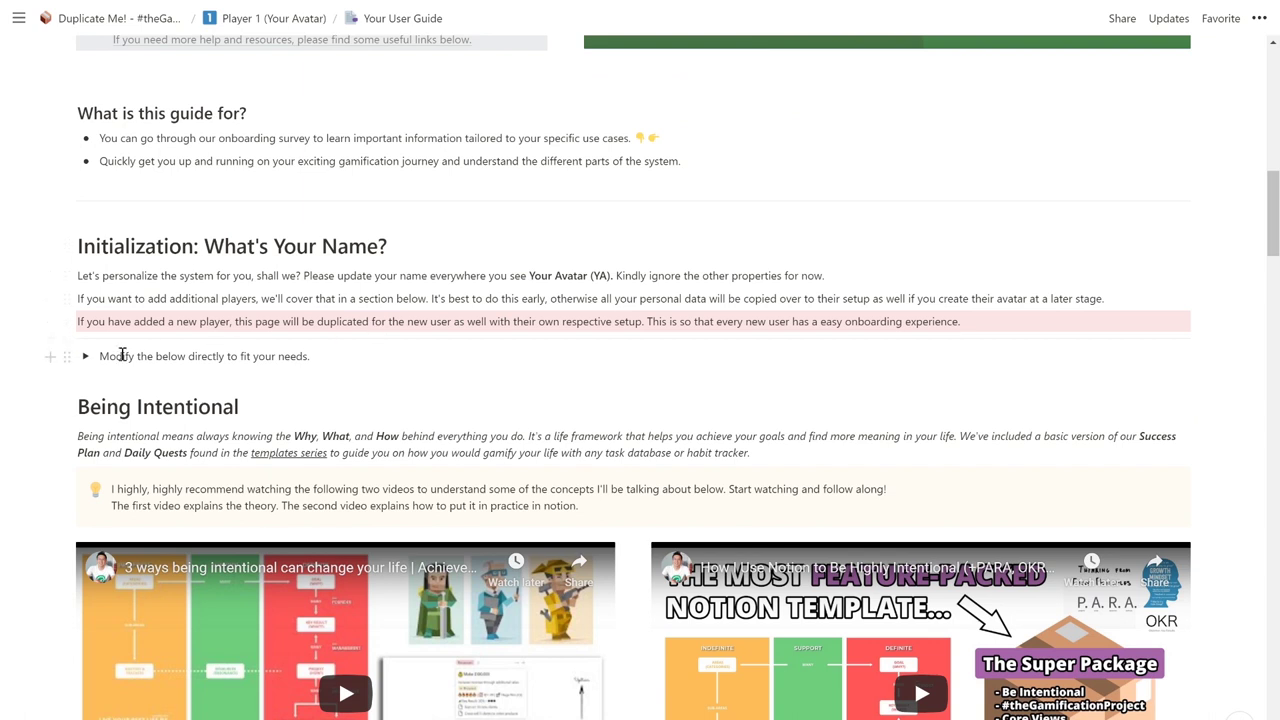
{"action": "left_click", "coordinate": [87, 357]}
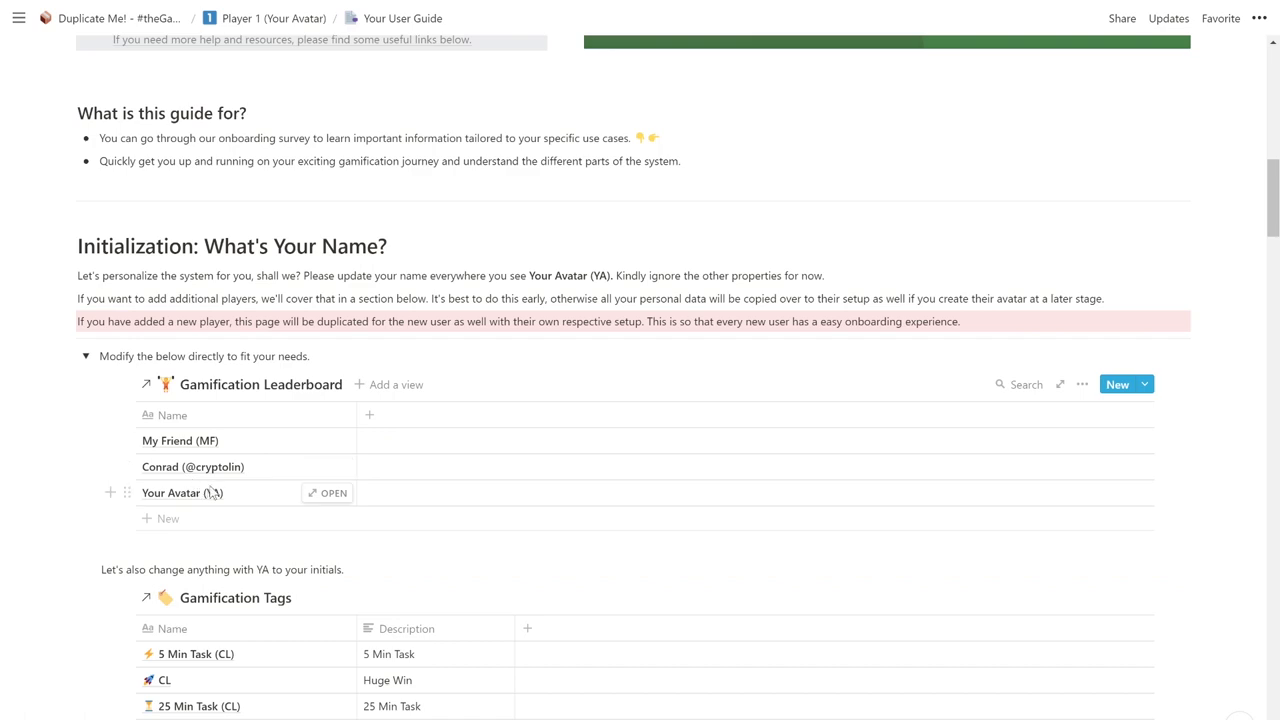
{"action": "scroll", "coordinate": [371, 92], "scroll_direction": "down", "scroll_amount": 3}
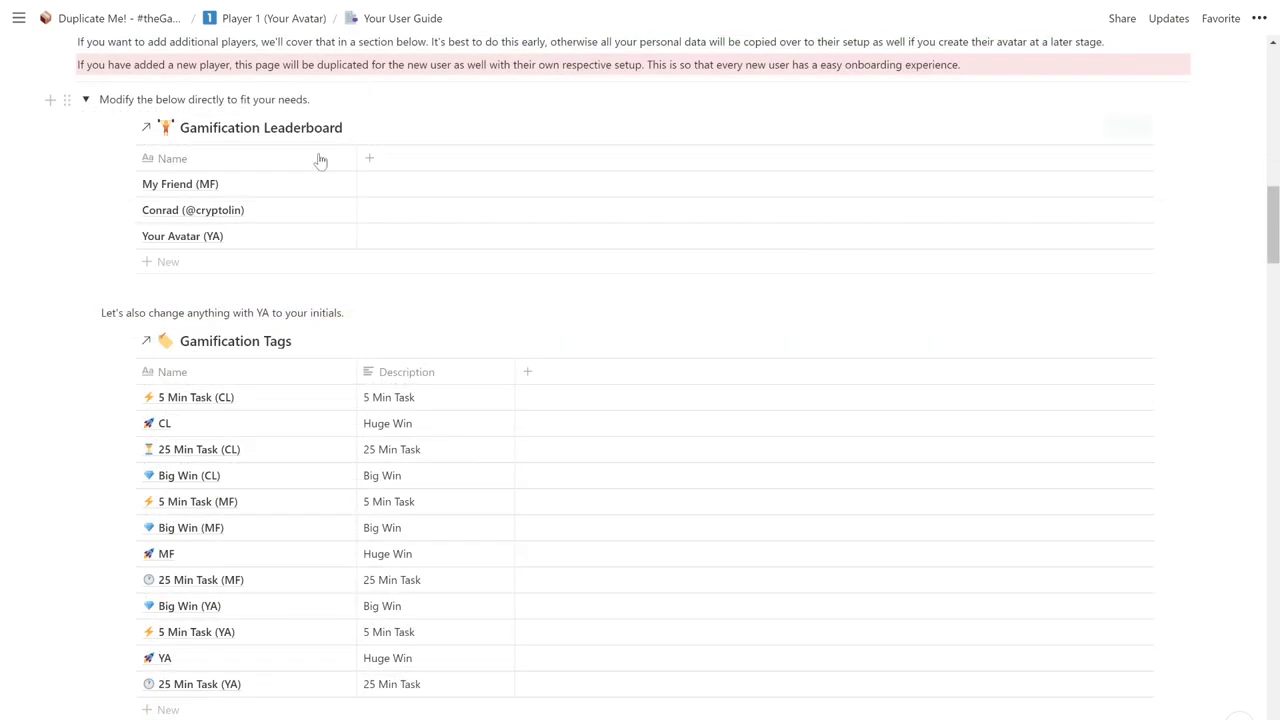
{"action": "left_click", "coordinate": [235, 245]}
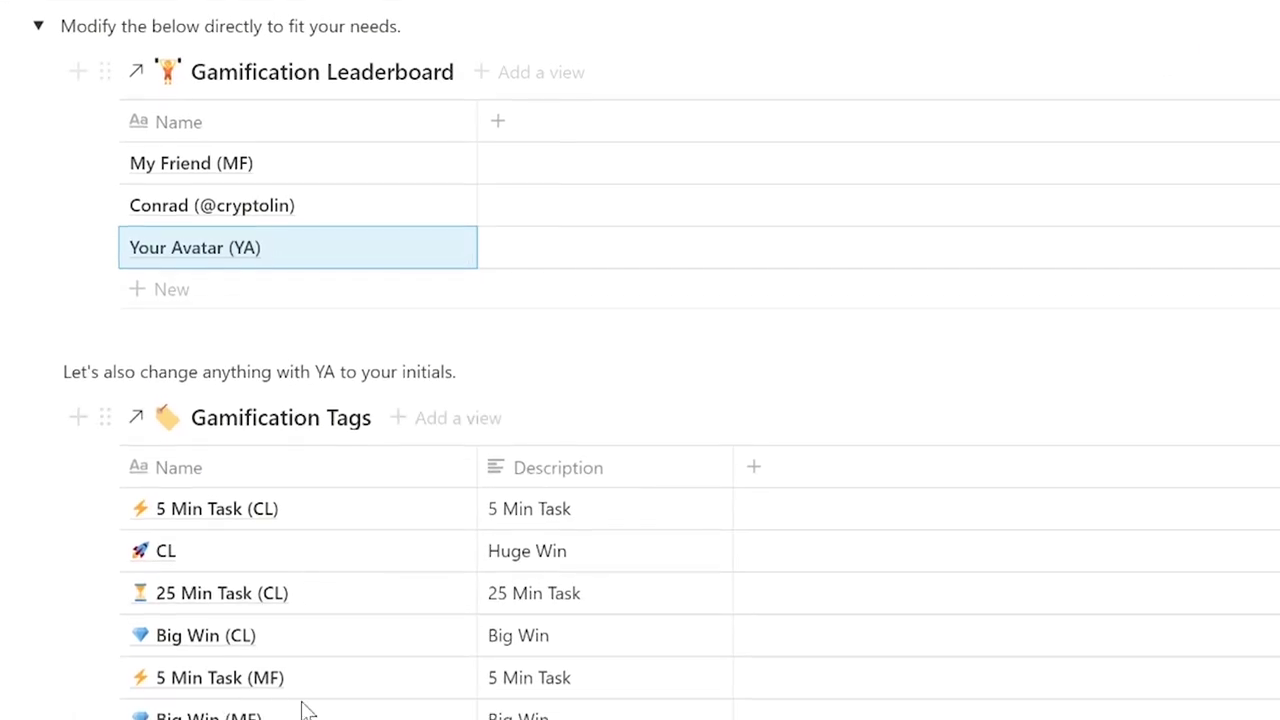
{"action": "left_click", "coordinate": [272, 652]}
{"action": "mouse_move", "coordinate": [280, 672]}
{"action": "left_mouse_down"}
{"action": "mouse_move", "coordinate": [277, 657]}
{"action": "mouse_move", "coordinate": [275, 677]}
{"action": "left_mouse_up"}
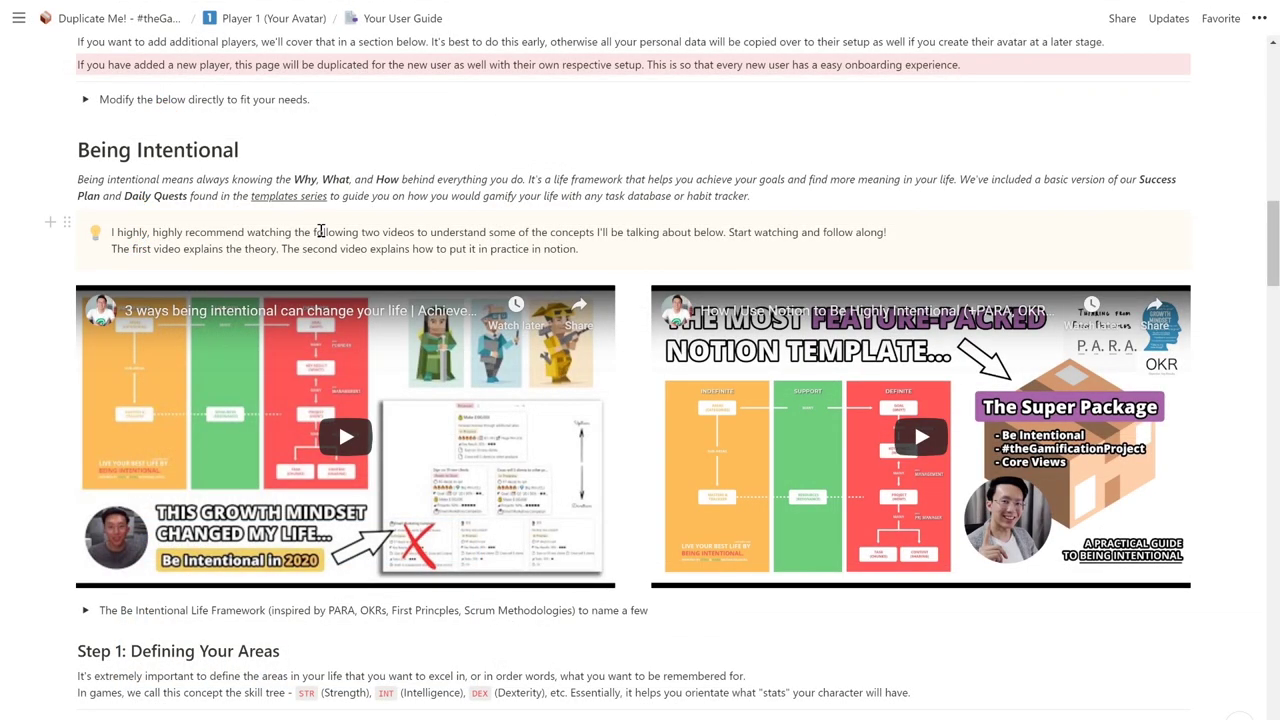
Step: Scroll past the two Being Intentional videos to Step 1 Defining Your Areas and Step 2
{"action": "scroll", "coordinate": [320, 231], "scroll_direction": "down", "scroll_amount": 1}
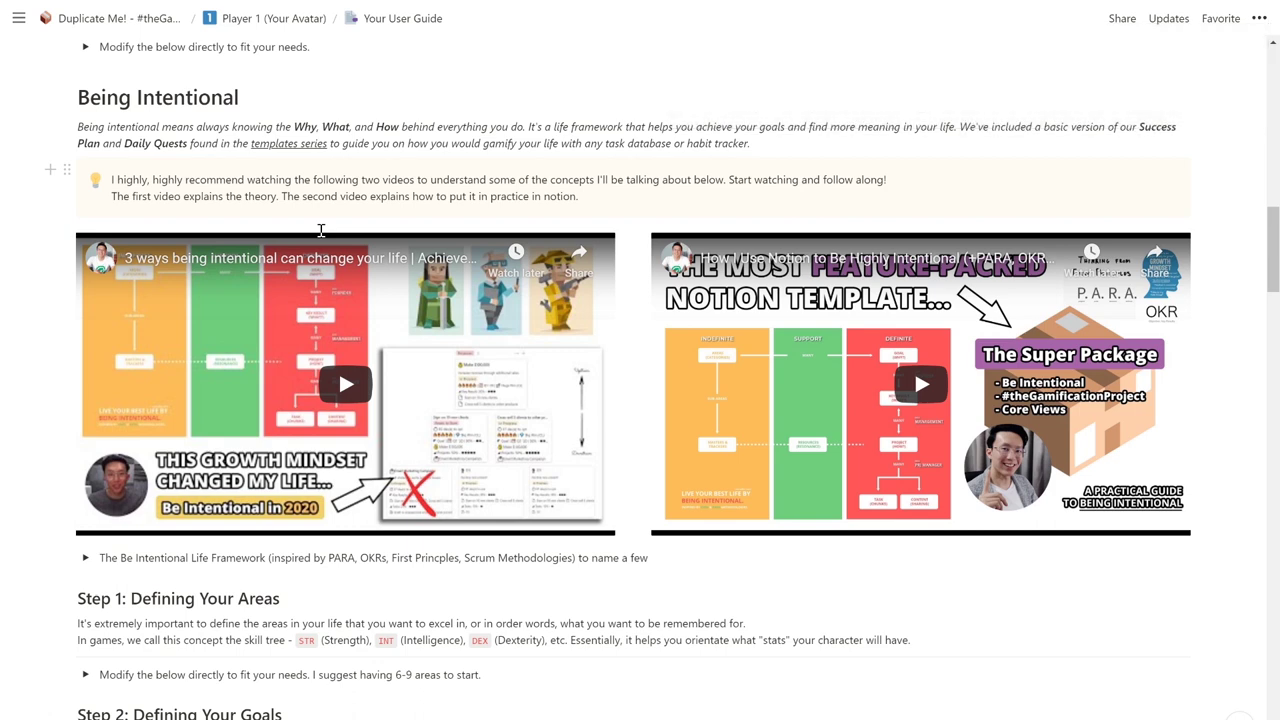
{"action": "scroll", "coordinate": [320, 230], "scroll_direction": "down", "scroll_amount": 5}
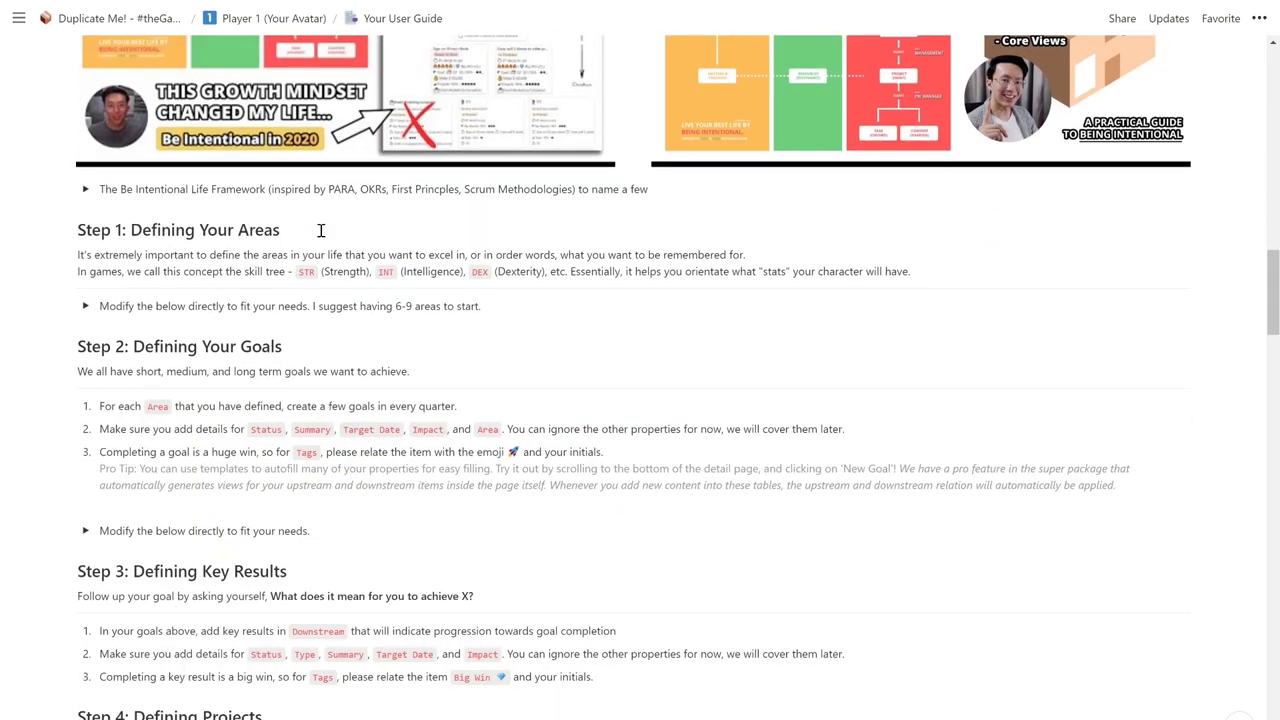
{"action": "scroll", "coordinate": [320, 230], "scroll_direction": "down", "scroll_amount": 1}
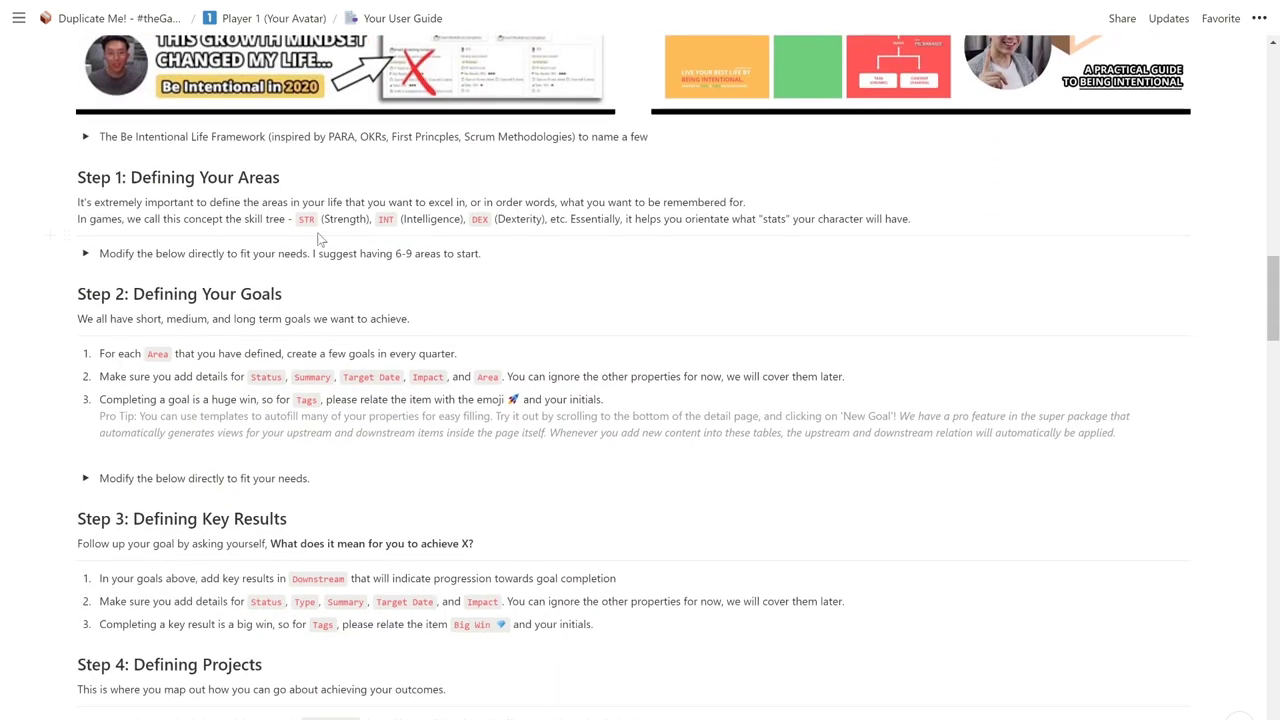
{"action": "left_click", "coordinate": [87, 254]}
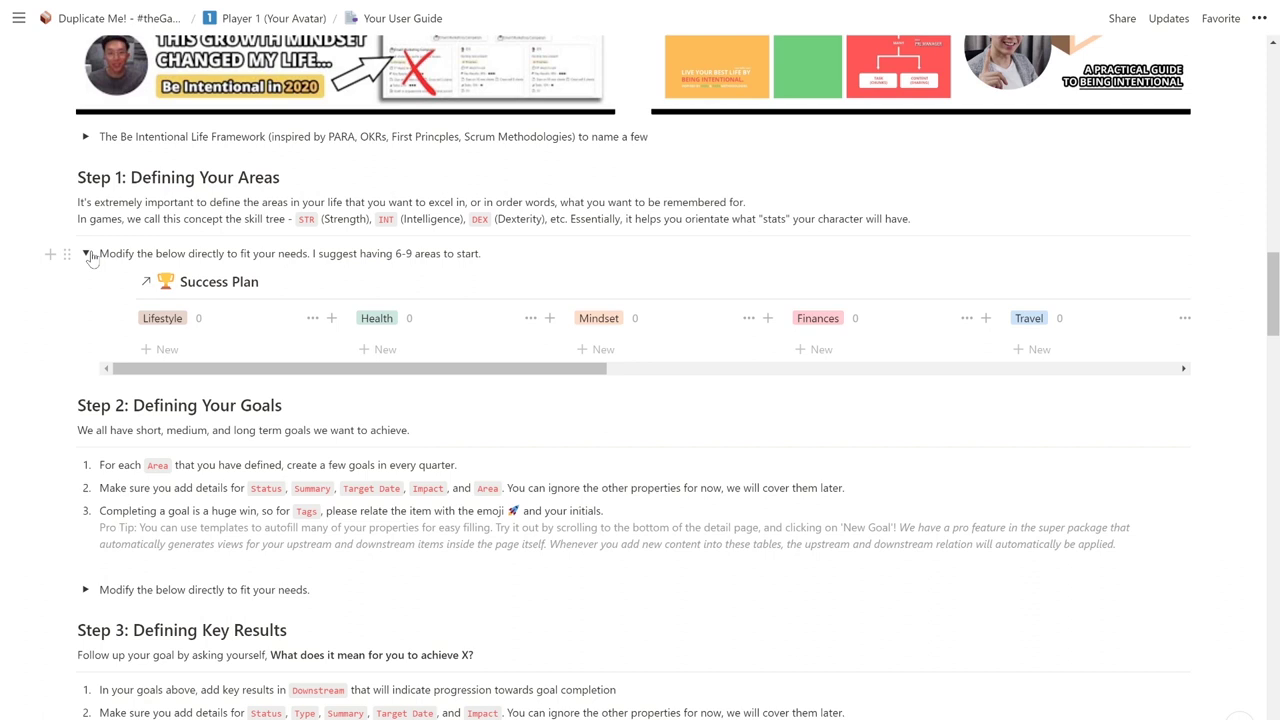
{"action": "left_click", "coordinate": [167, 318]}
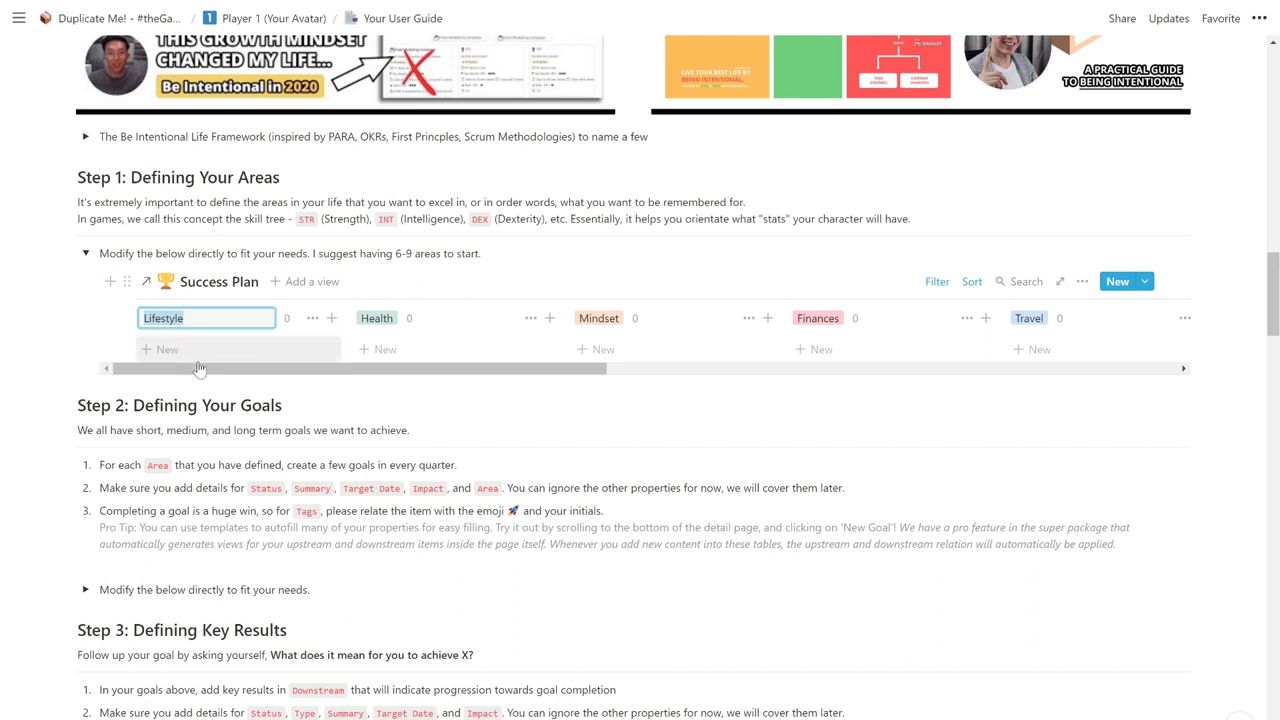
{"action": "left_click_drag", "start_coordinate": [208, 370], "coordinate": [606, 365]}
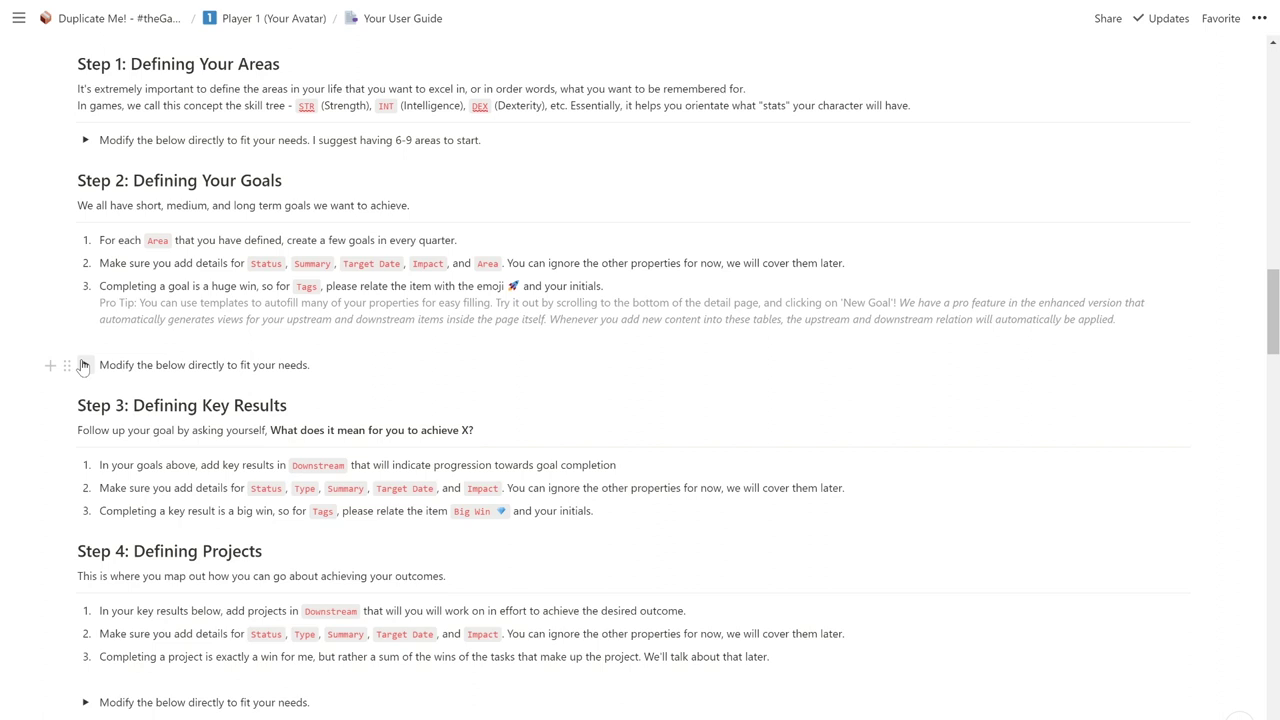
Step: Expand Step 2's 'Modify the below' toggle and switch the goals board from Q1 2020 to Q3 2020
{"action": "left_click", "coordinate": [84, 366]}
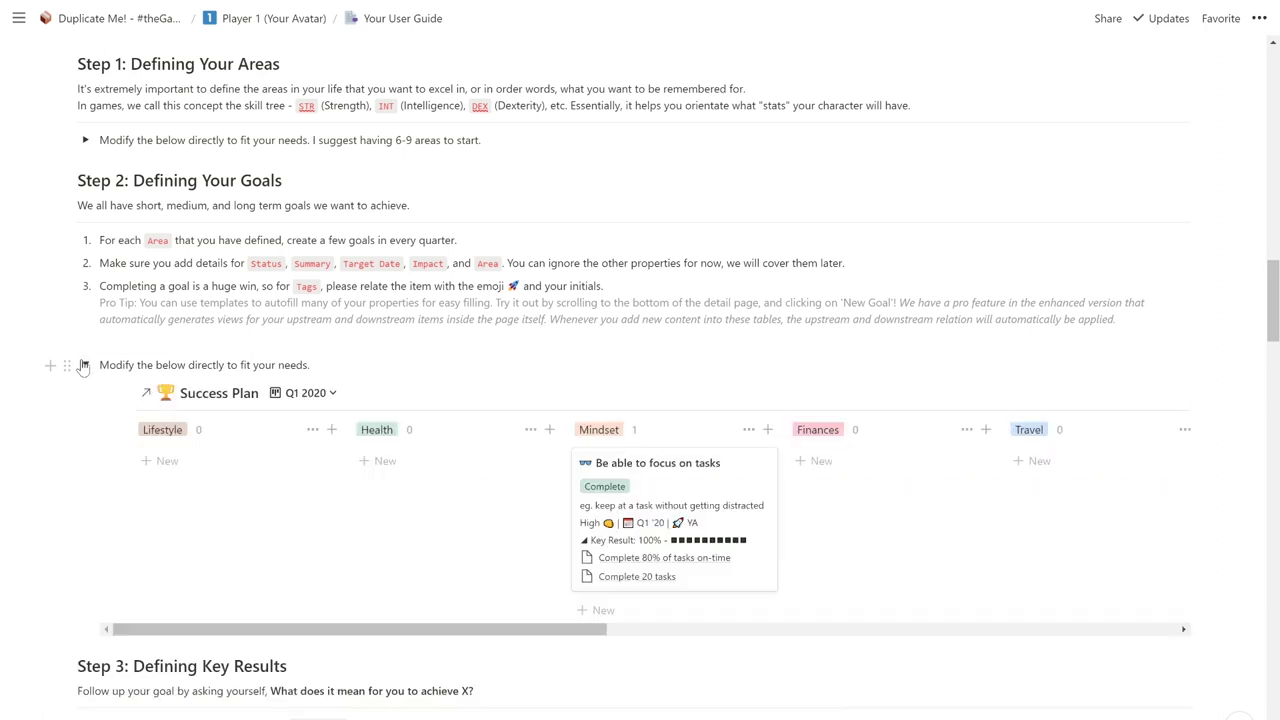
{"action": "left_click", "coordinate": [305, 393]}
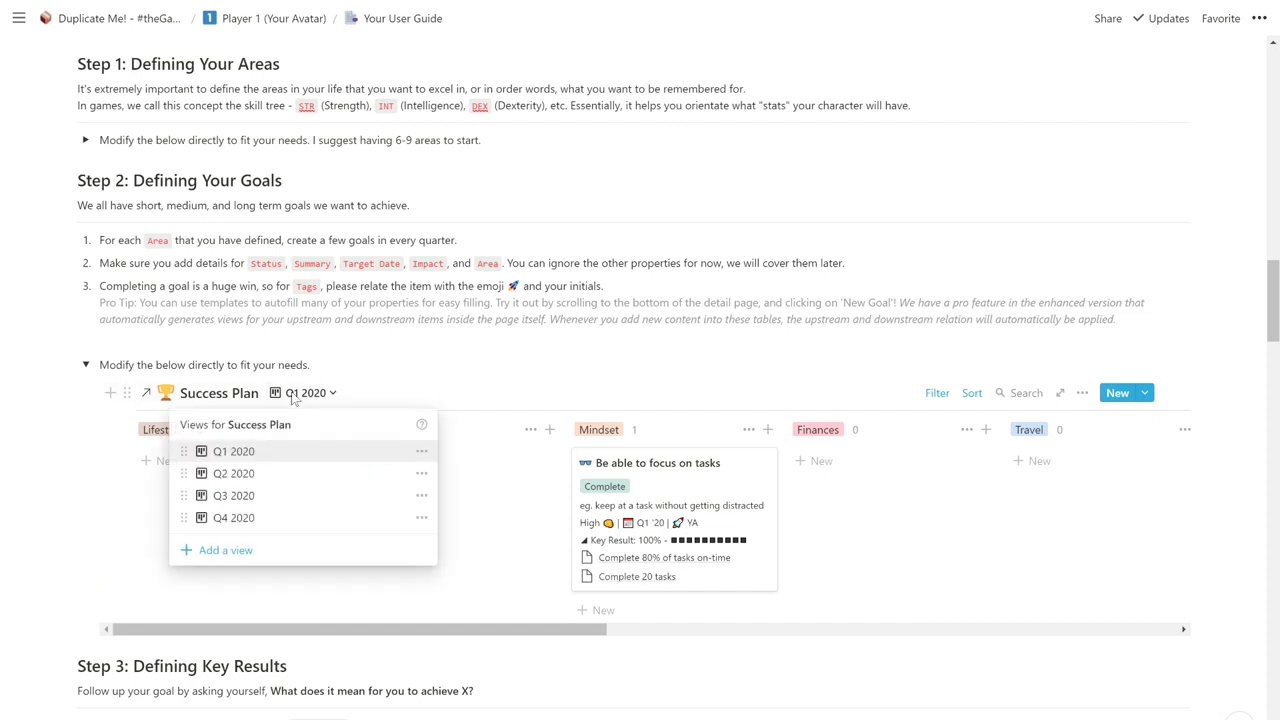
{"action": "left_click", "coordinate": [235, 496]}
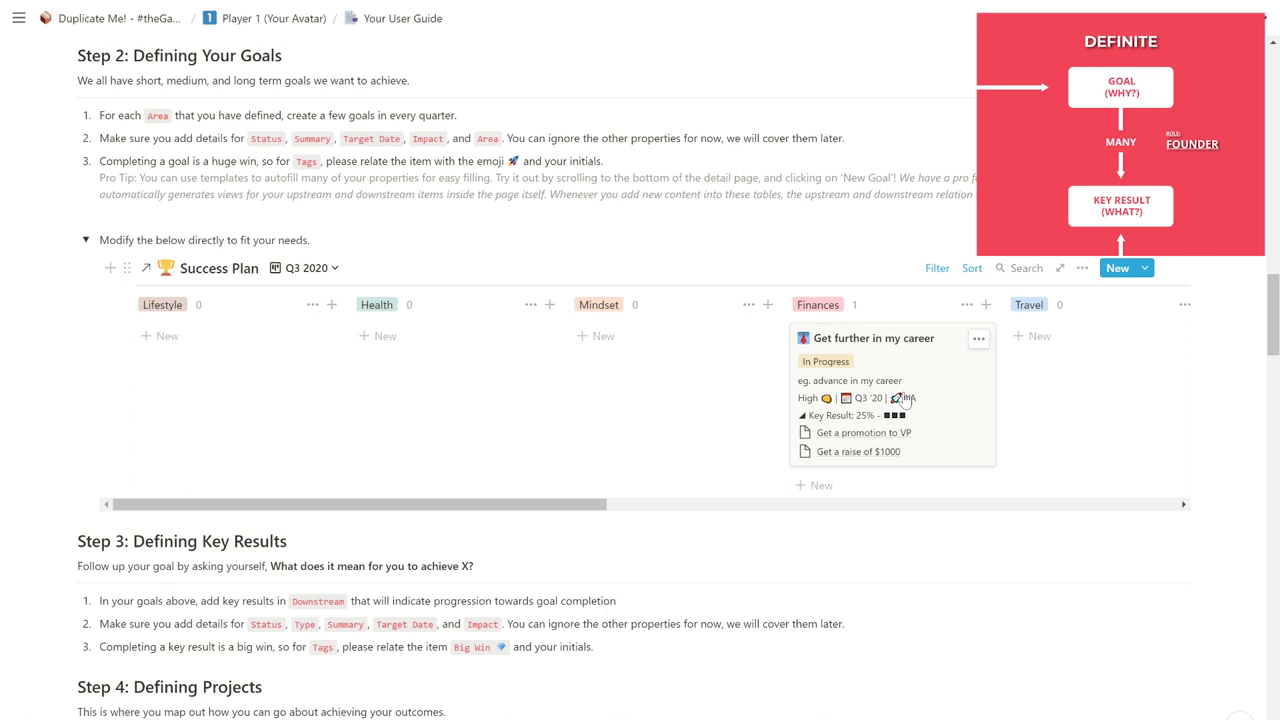
Step: Collapse Step 4's Key Results board and scroll on to Step 5
{"action": "scroll", "coordinate": [397, 345], "scroll_direction": "down", "scroll_amount": 5}
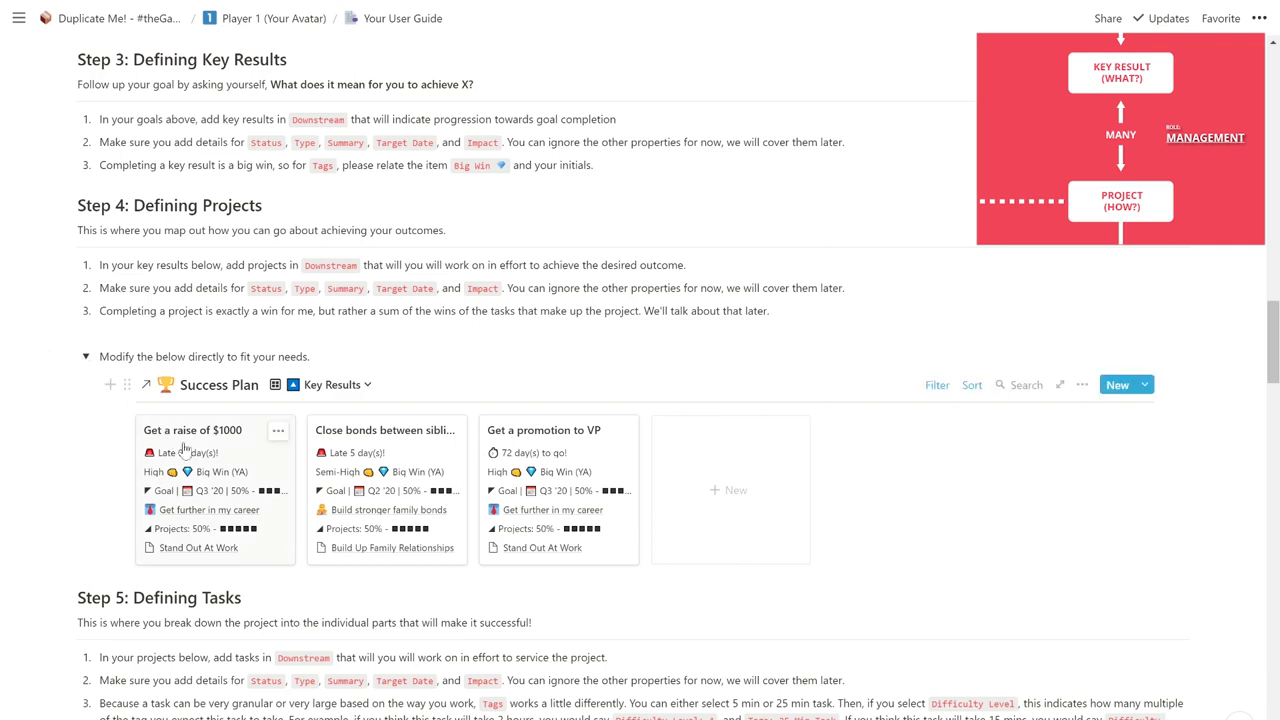
{"action": "left_click", "coordinate": [85, 356]}
{"action": "scroll", "coordinate": [86, 400], "scroll_direction": "down", "scroll_amount": 2}
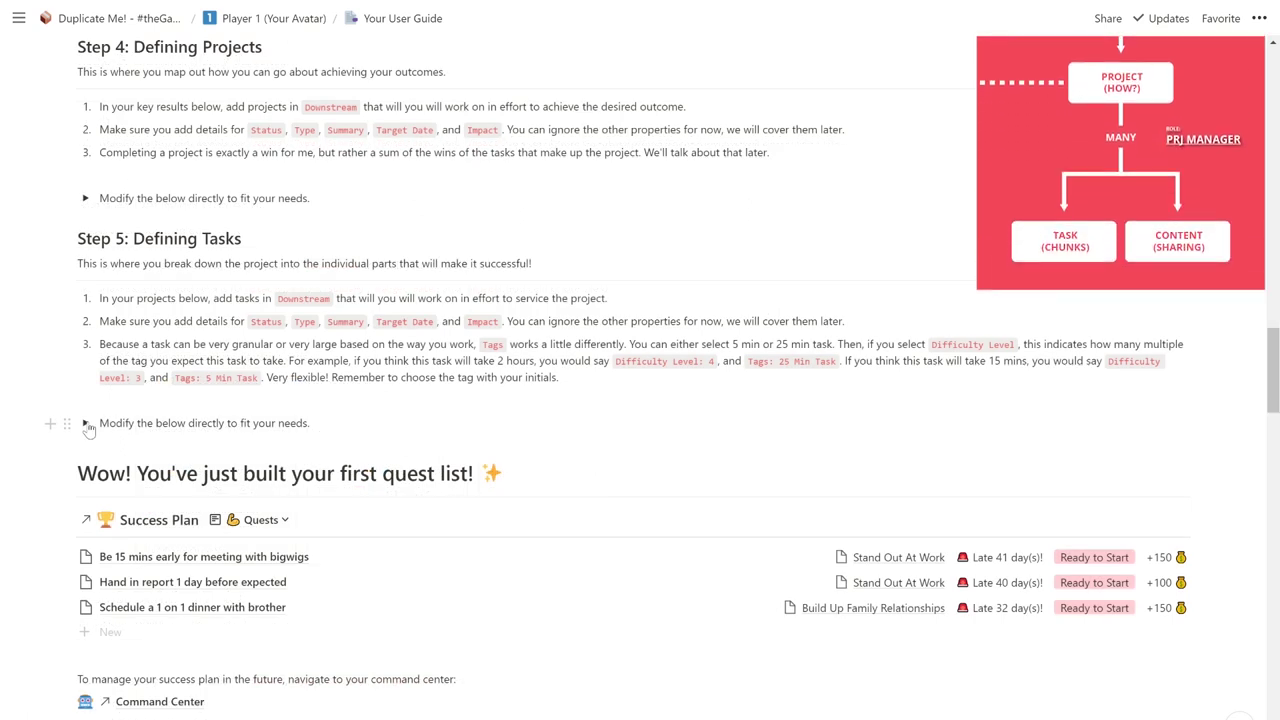
Step: Expand Step 5's 'Modify the below' project board and scroll onward
{"action": "left_click", "coordinate": [86, 423]}
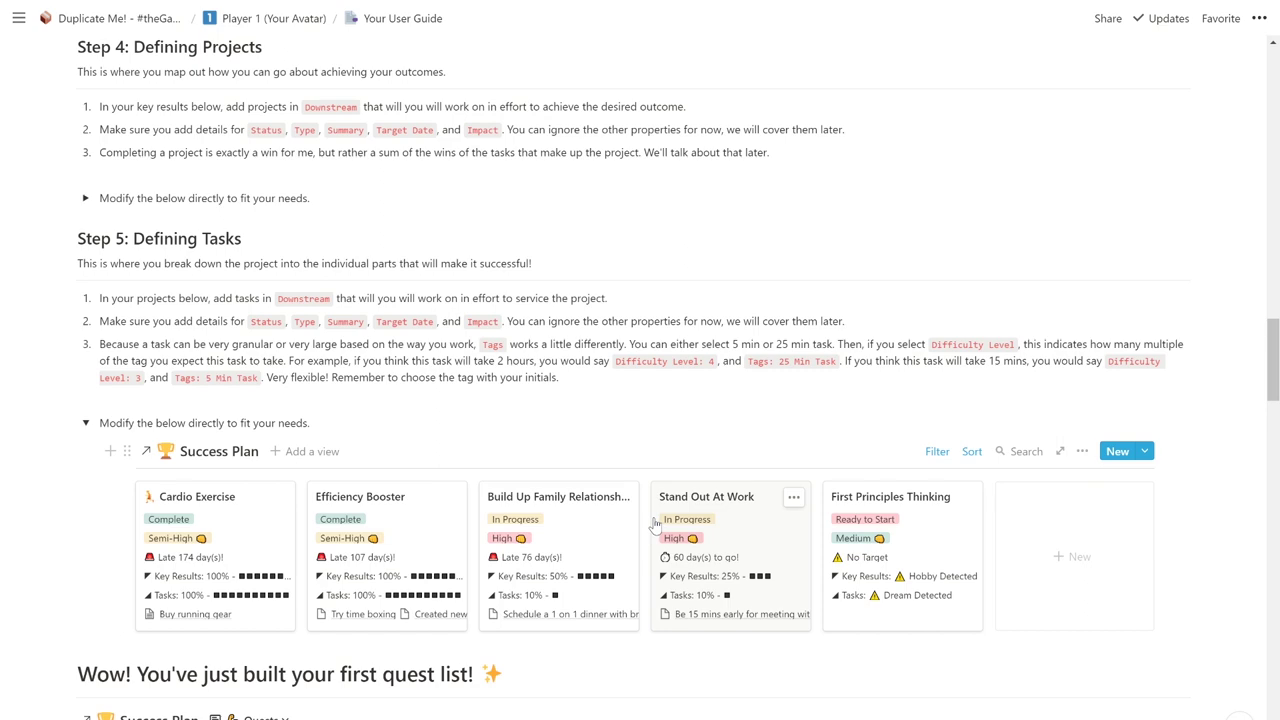
{"action": "scroll", "coordinate": [655, 523], "scroll_direction": "down", "scroll_amount": 3}
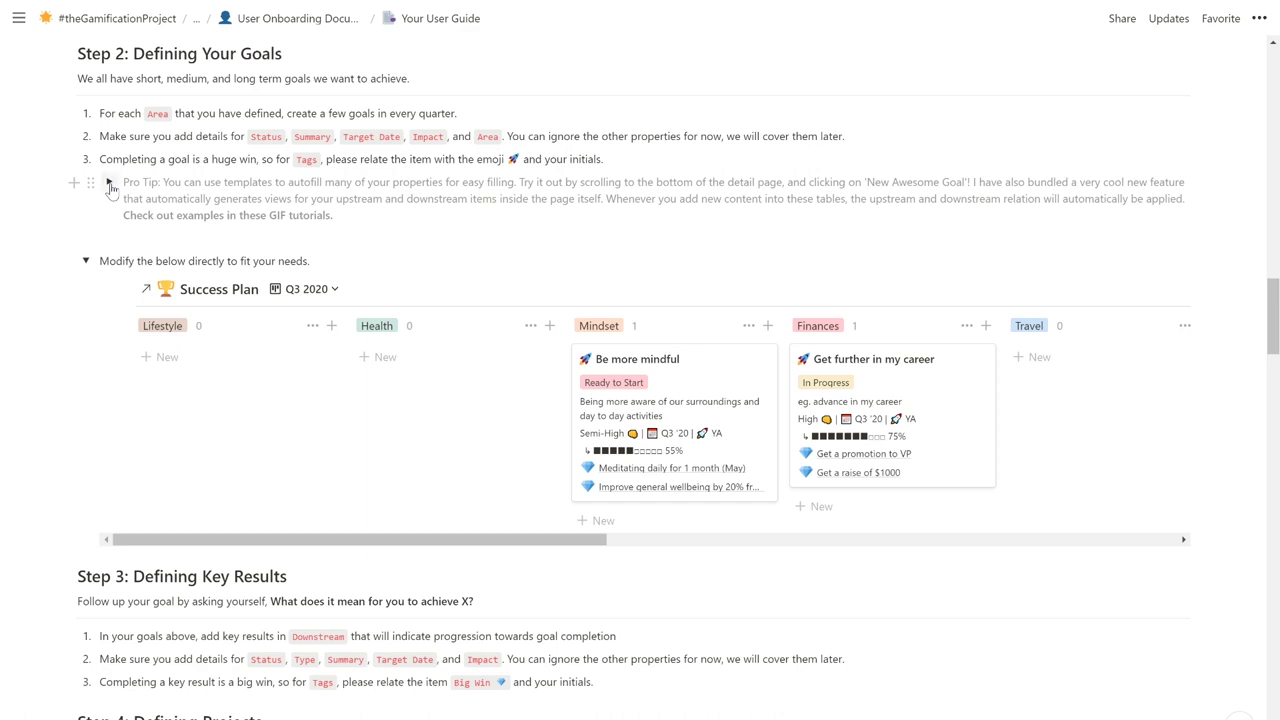
Step: Preview the Pro Tip Goals GIF, then add an 'Example Goal' card under Health
{"action": "left_click", "coordinate": [109, 184]}
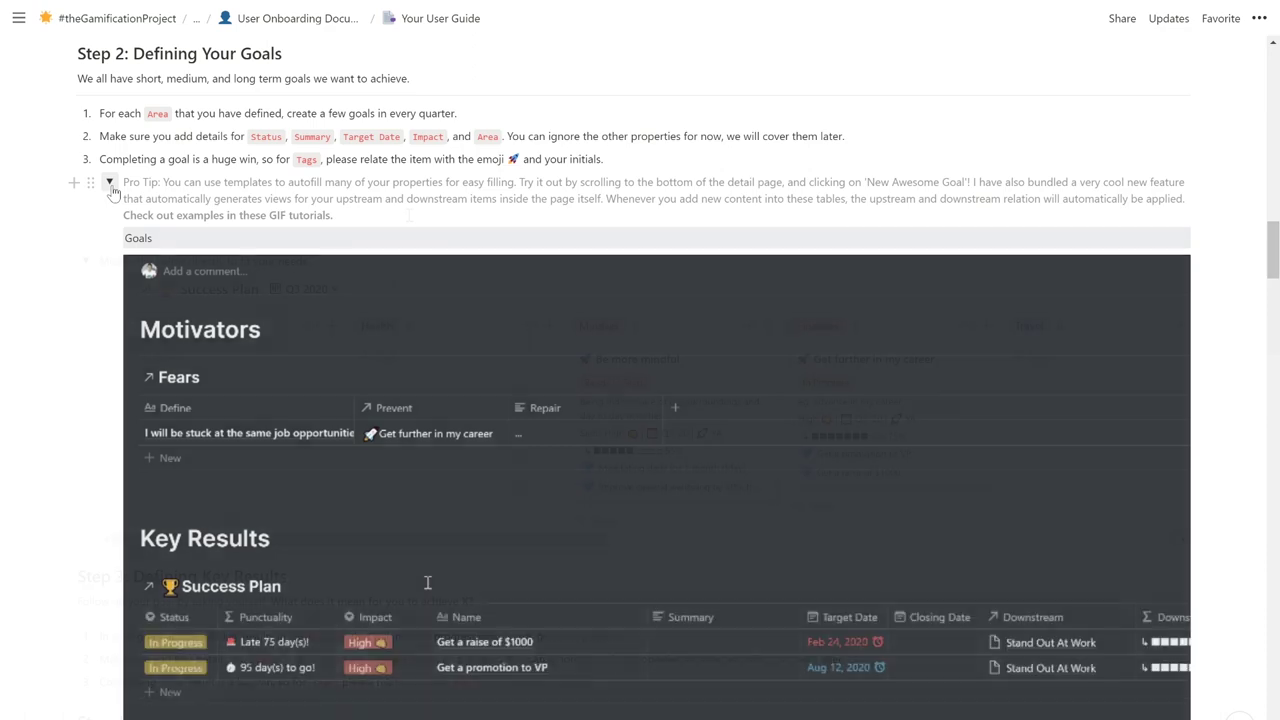
{"action": "left_click", "coordinate": [110, 183]}
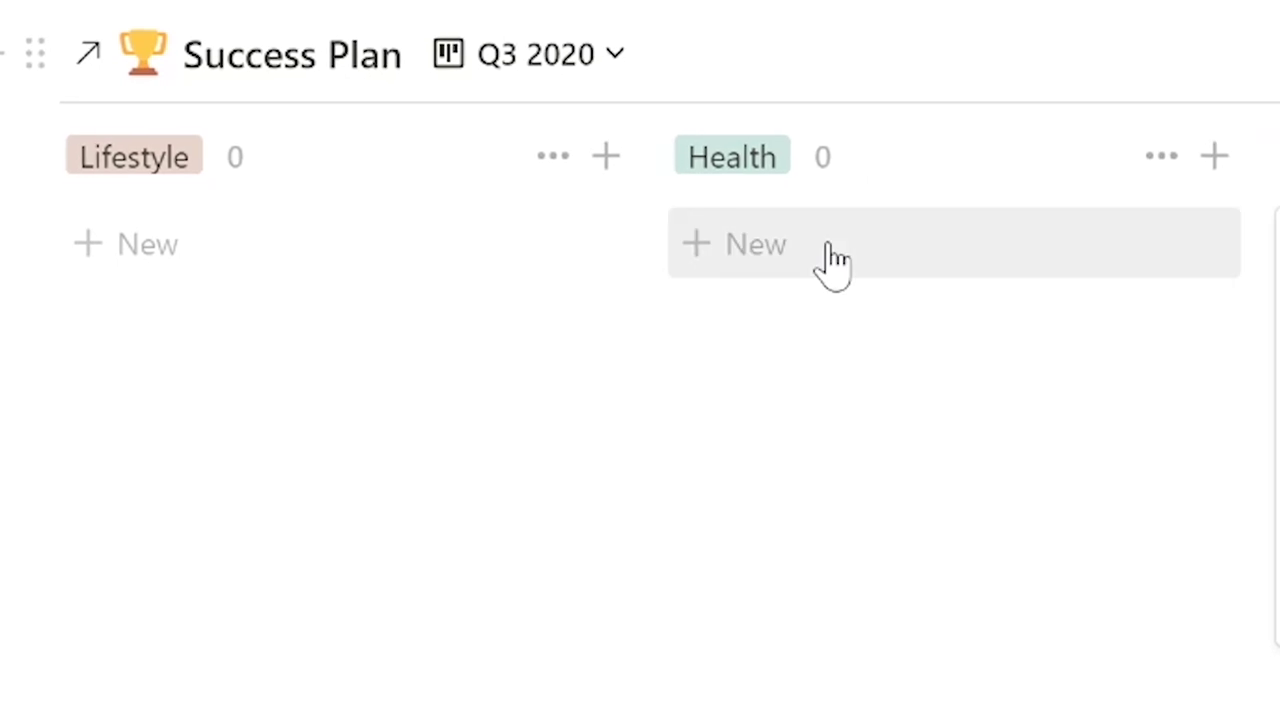
{"action": "left_click", "coordinate": [820, 247]}
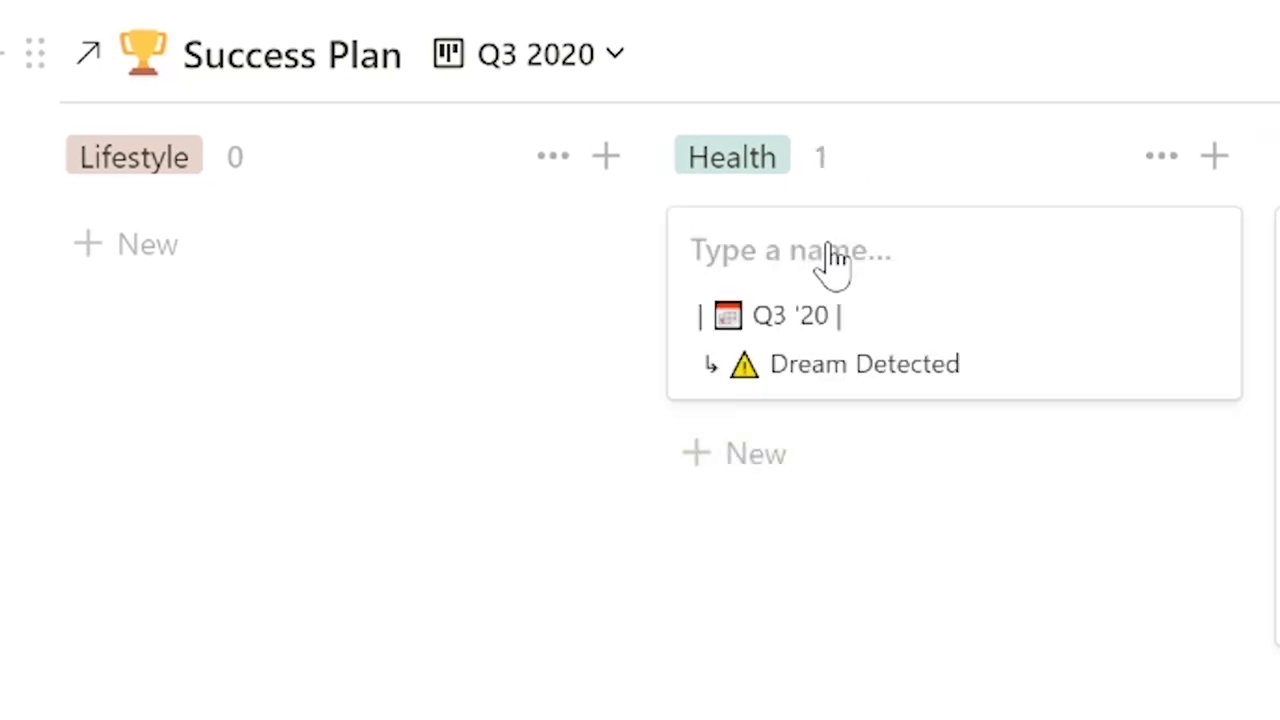
{"action": "type", "text": "Example Goal"}
{"action": "key", "text": "Escape"}
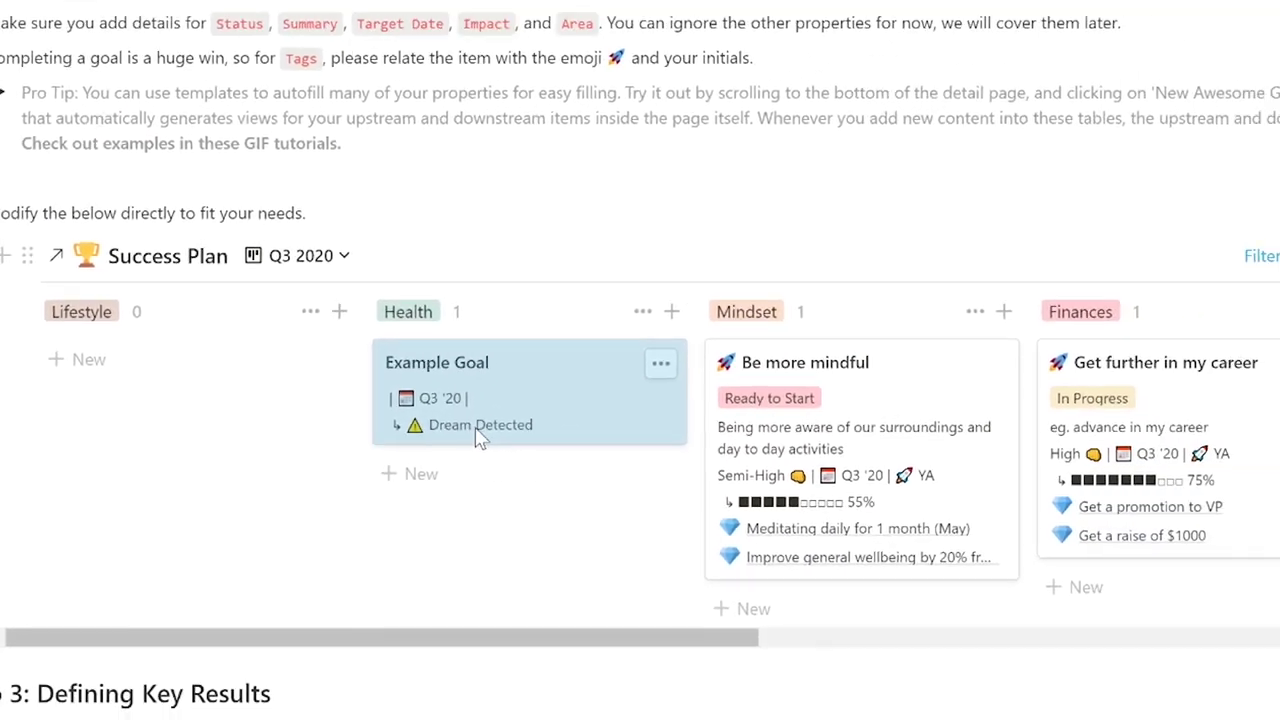
Step: Open Example Goal and fill it from the New Awesome Goal template
{"action": "left_click", "coordinate": [472, 440]}
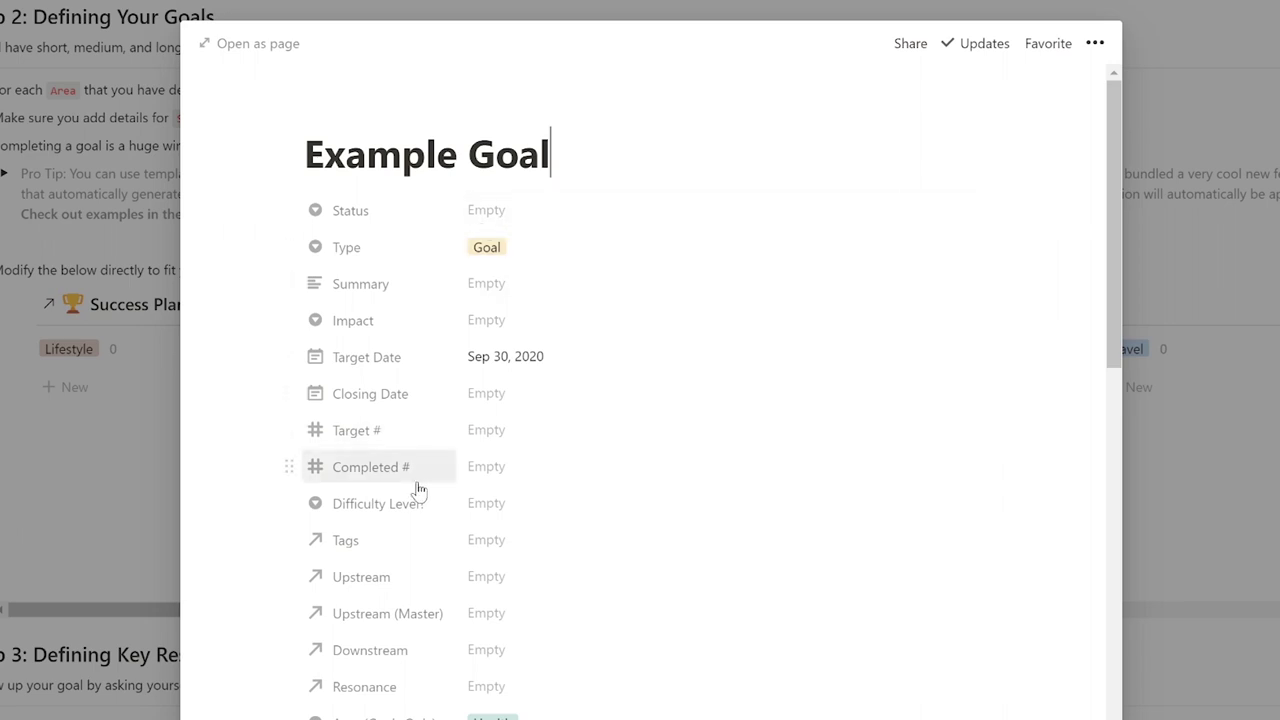
{"action": "scroll", "coordinate": [418, 490], "scroll_direction": "down", "scroll_amount": 10}
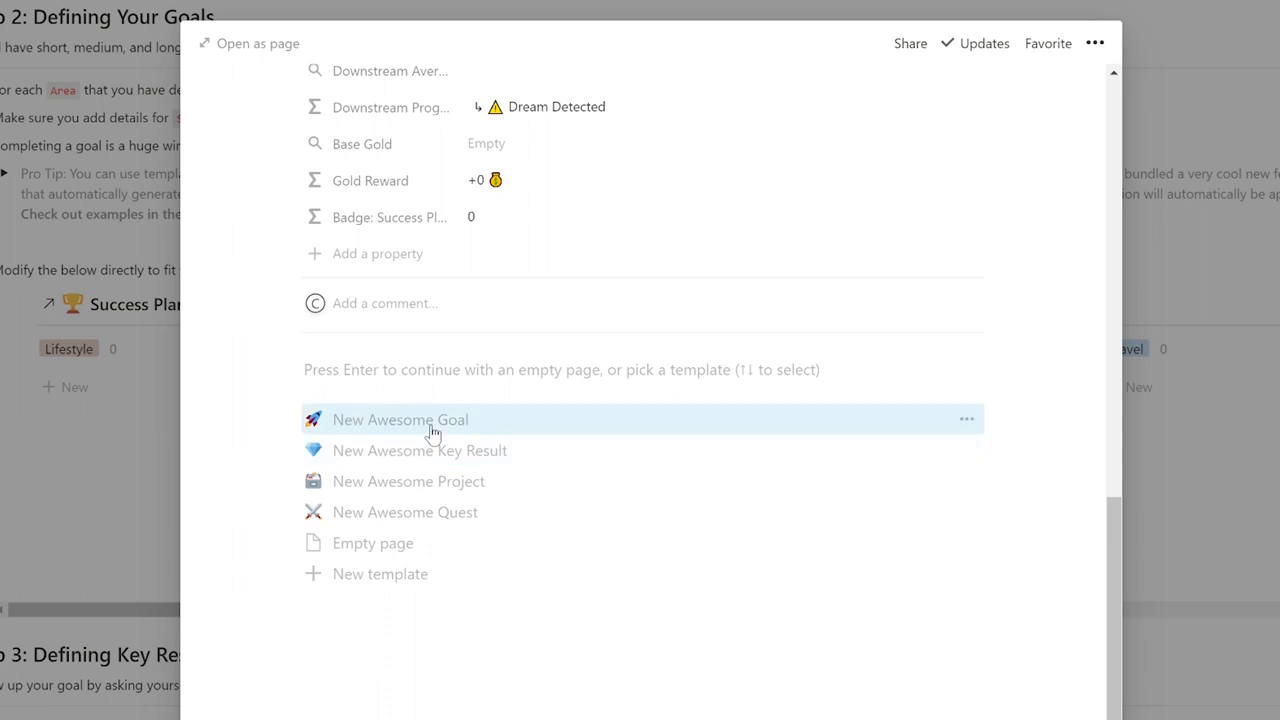
{"action": "left_click", "coordinate": [433, 432]}
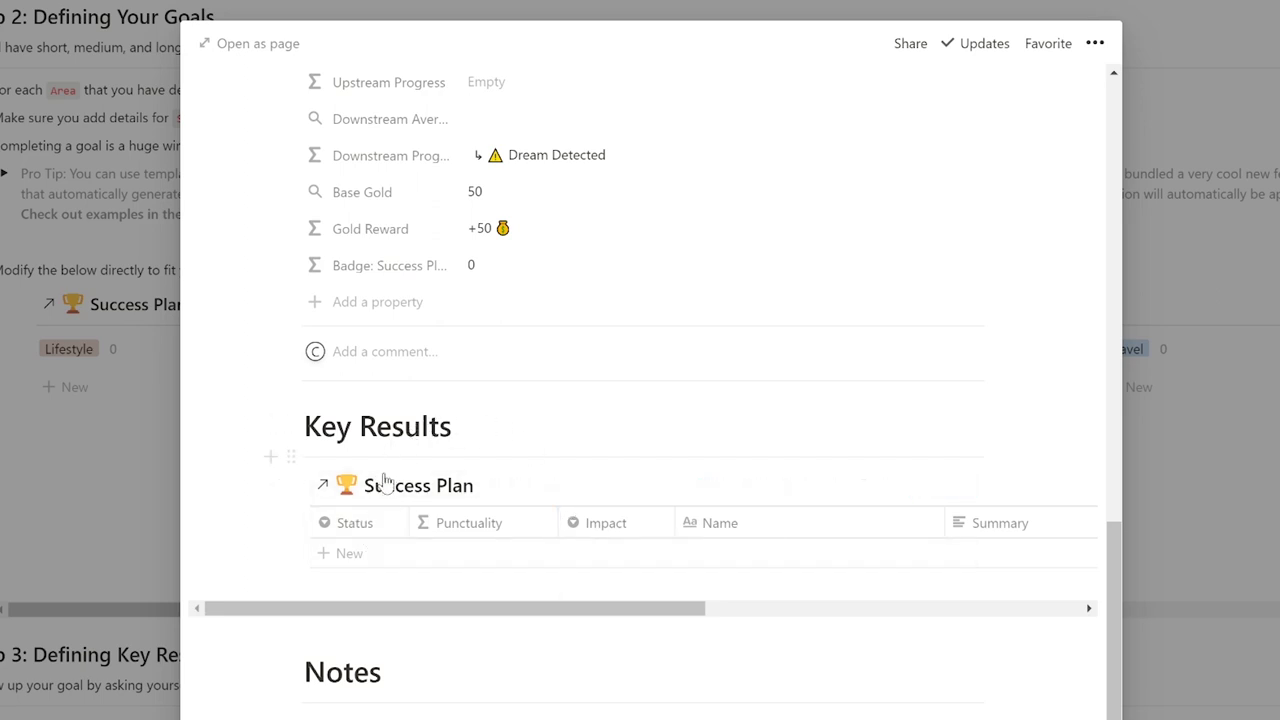
Step: Add key result 'Example Key Result' using the New Awesome Key Result template
{"action": "left_click", "coordinate": [427, 566]}
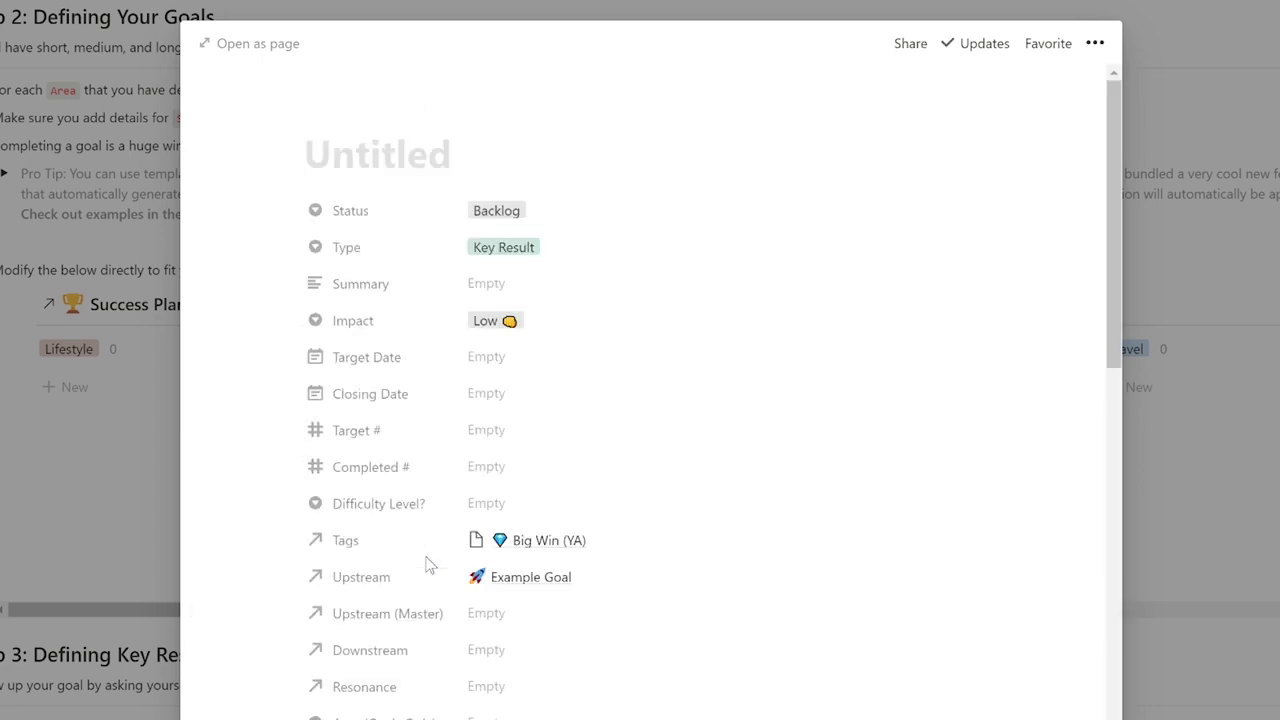
{"action": "type", "text": "Example Key Result"}
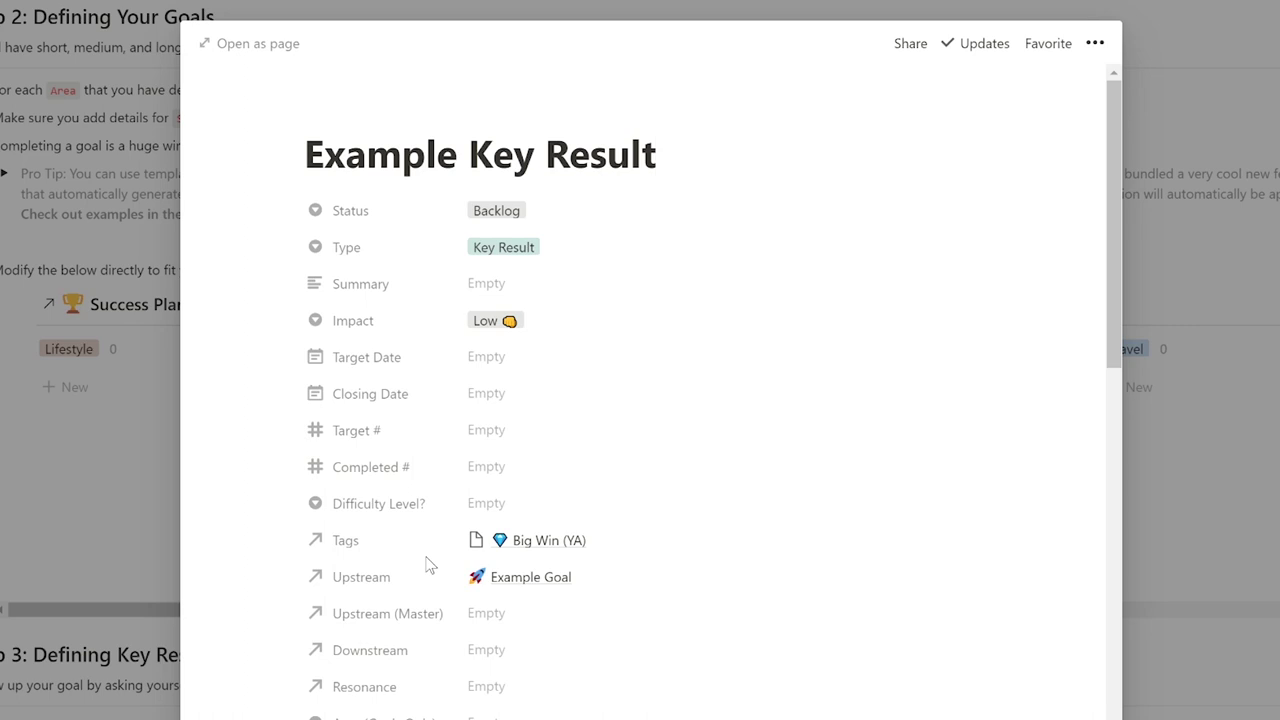
{"action": "scroll", "coordinate": [426, 566], "scroll_direction": "down", "scroll_amount": 7}
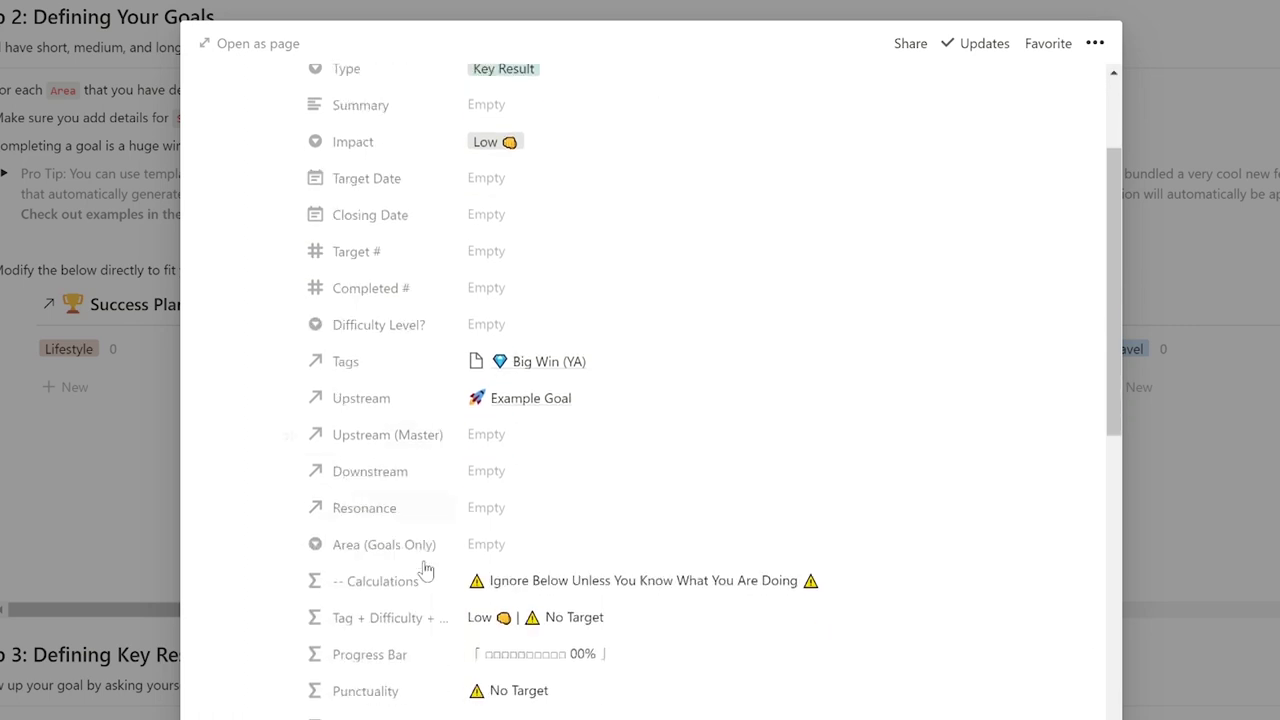
{"action": "scroll", "coordinate": [426, 566], "scroll_direction": "down", "scroll_amount": 5}
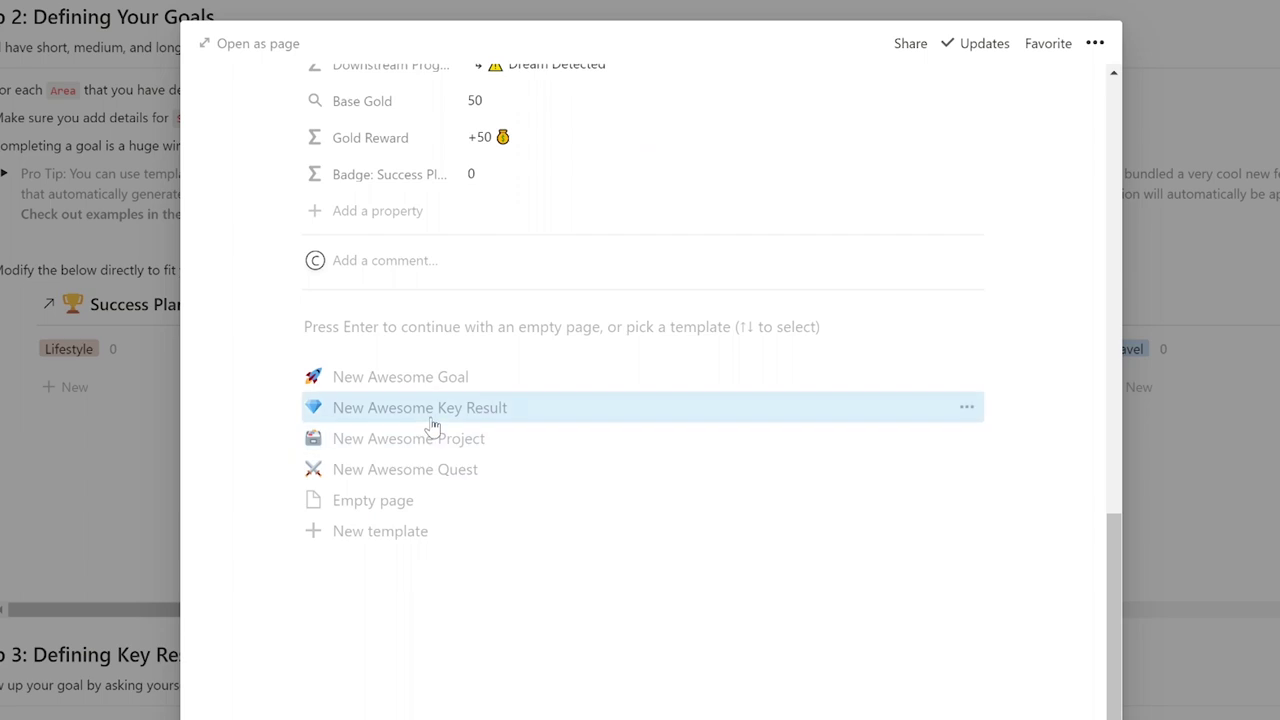
{"action": "left_click", "coordinate": [432, 420]}
{"action": "scroll", "coordinate": [432, 420], "scroll_direction": "down", "scroll_amount": 1}
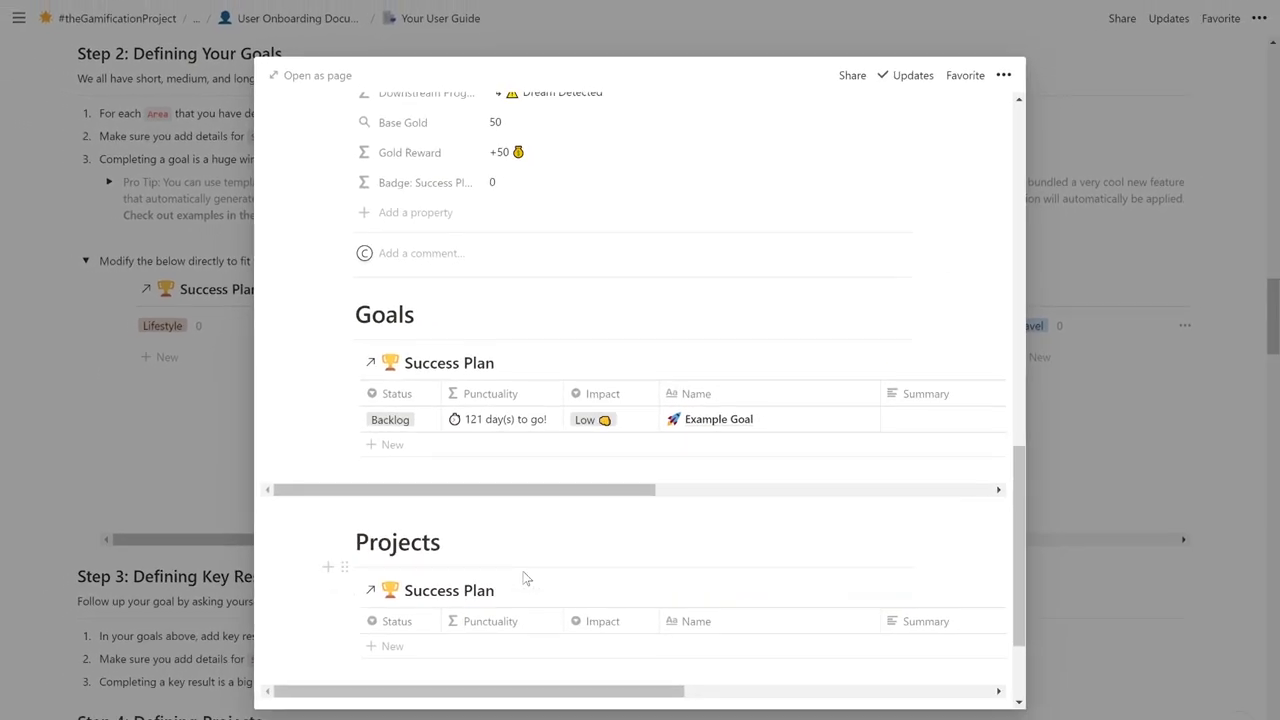
Step: Open the Example Goal card and check its Status (Backlog) and Impact (Low) options
{"action": "left_click", "coordinate": [188, 441]}
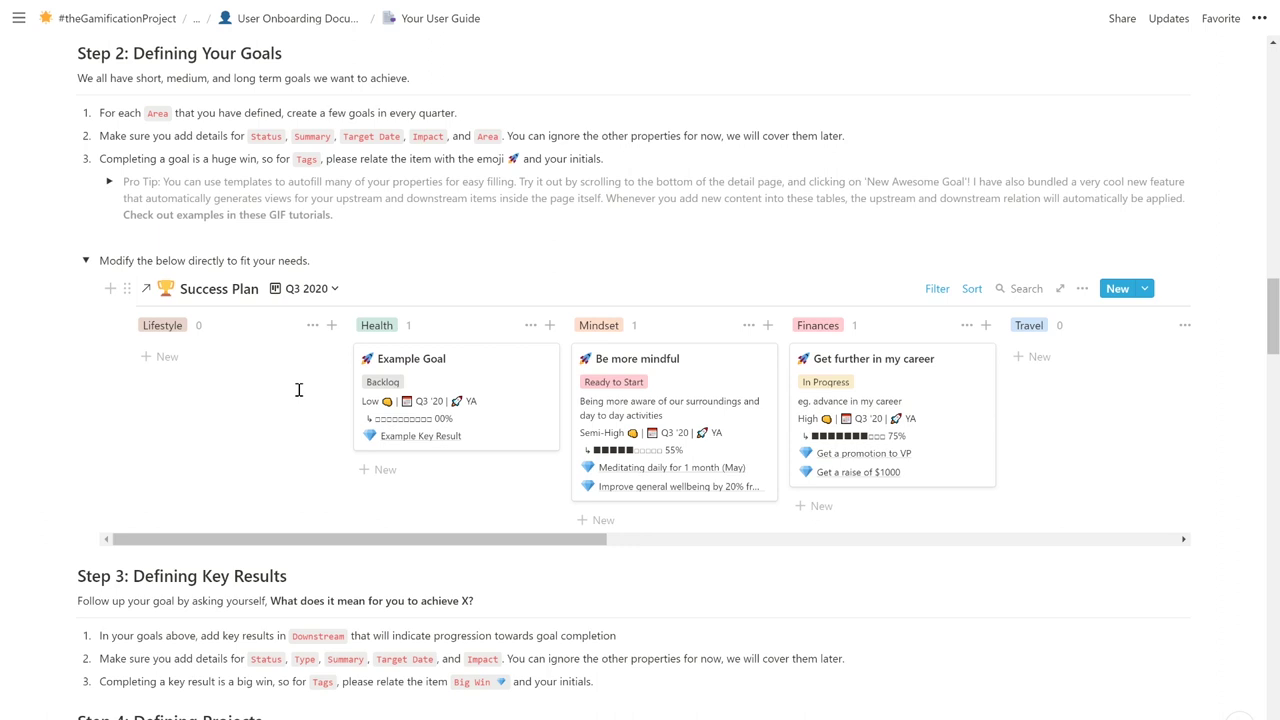
{"action": "left_click", "coordinate": [487, 428]}
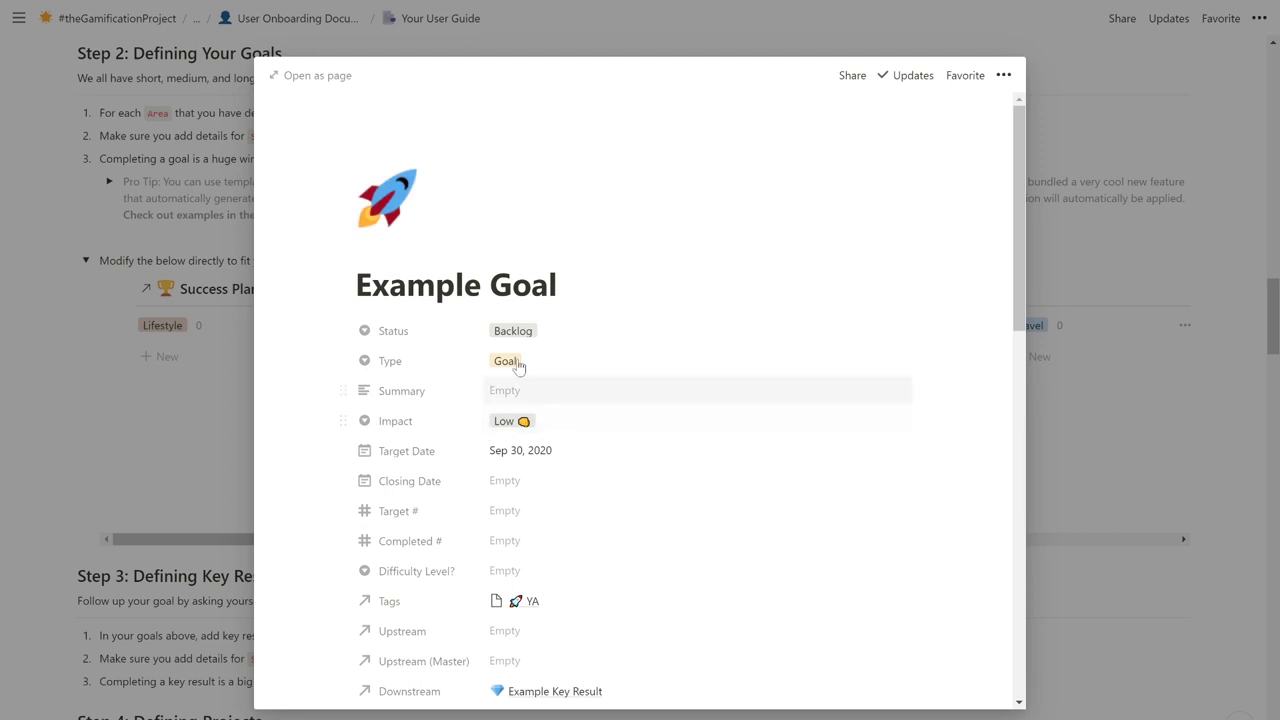
{"action": "left_click", "coordinate": [556, 330]}
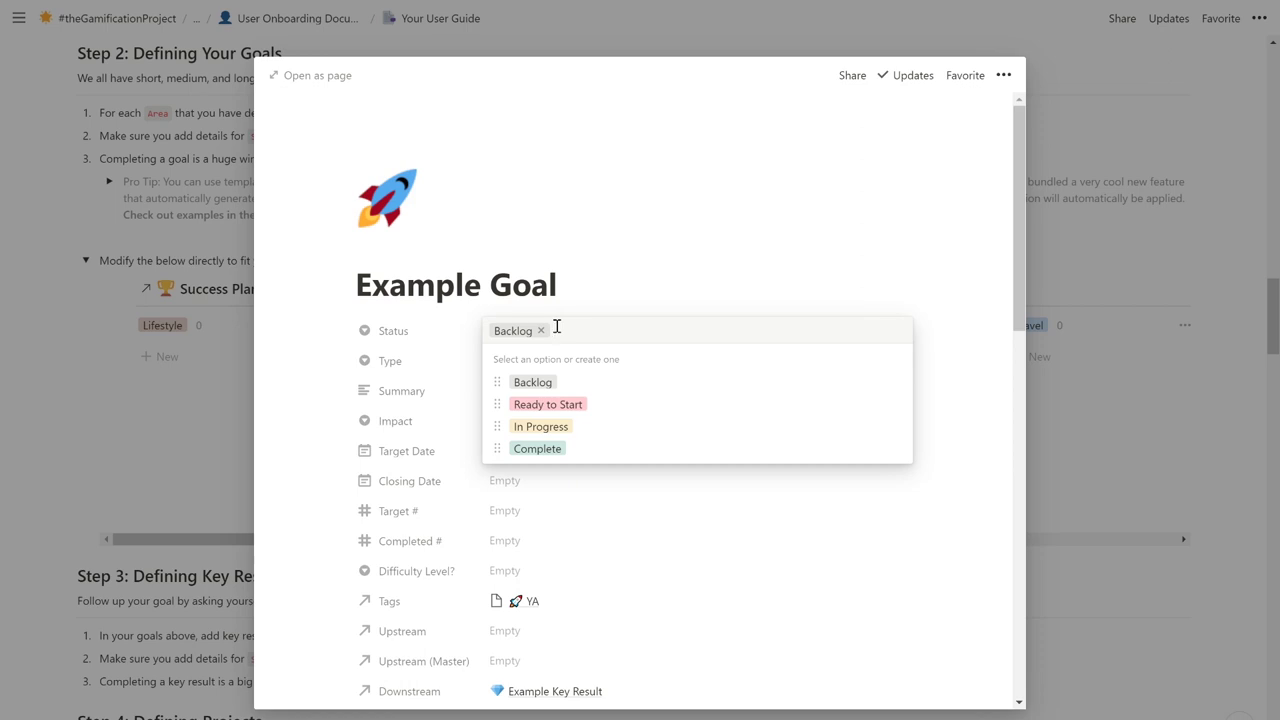
{"action": "left_click", "coordinate": [566, 379]}
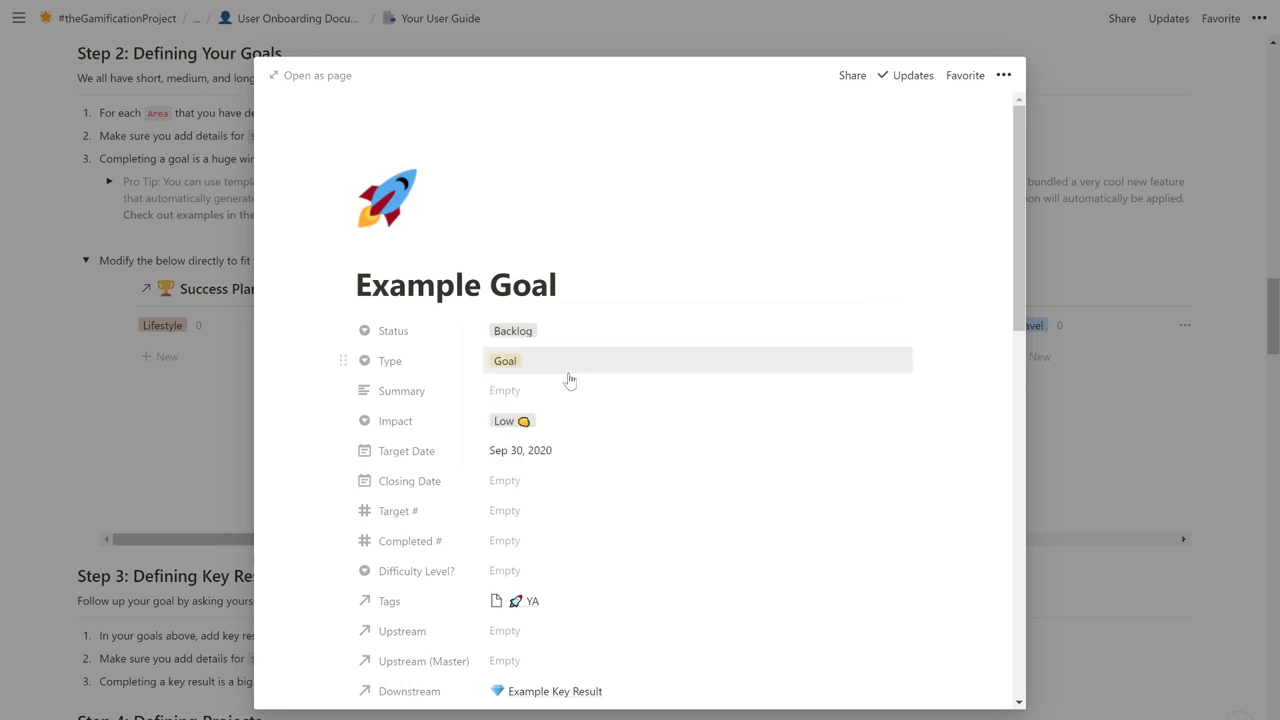
{"action": "left_click", "coordinate": [559, 425]}
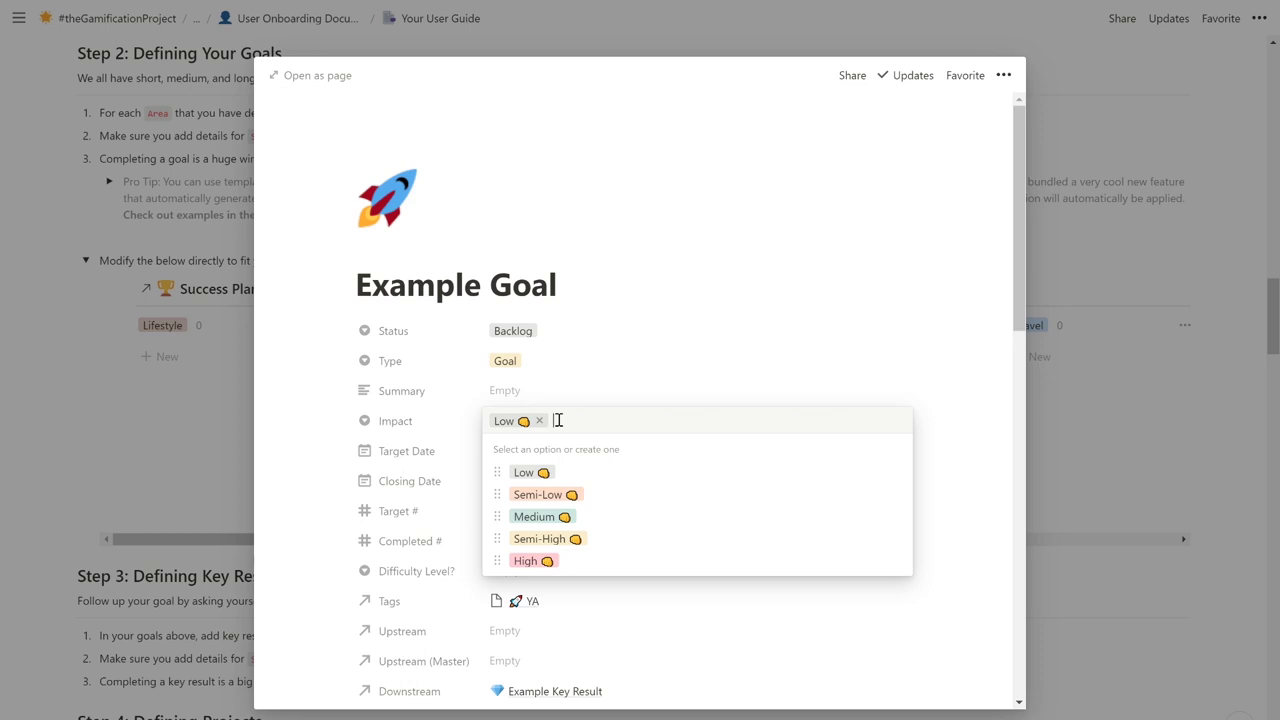
{"action": "key", "text": "Escape"}
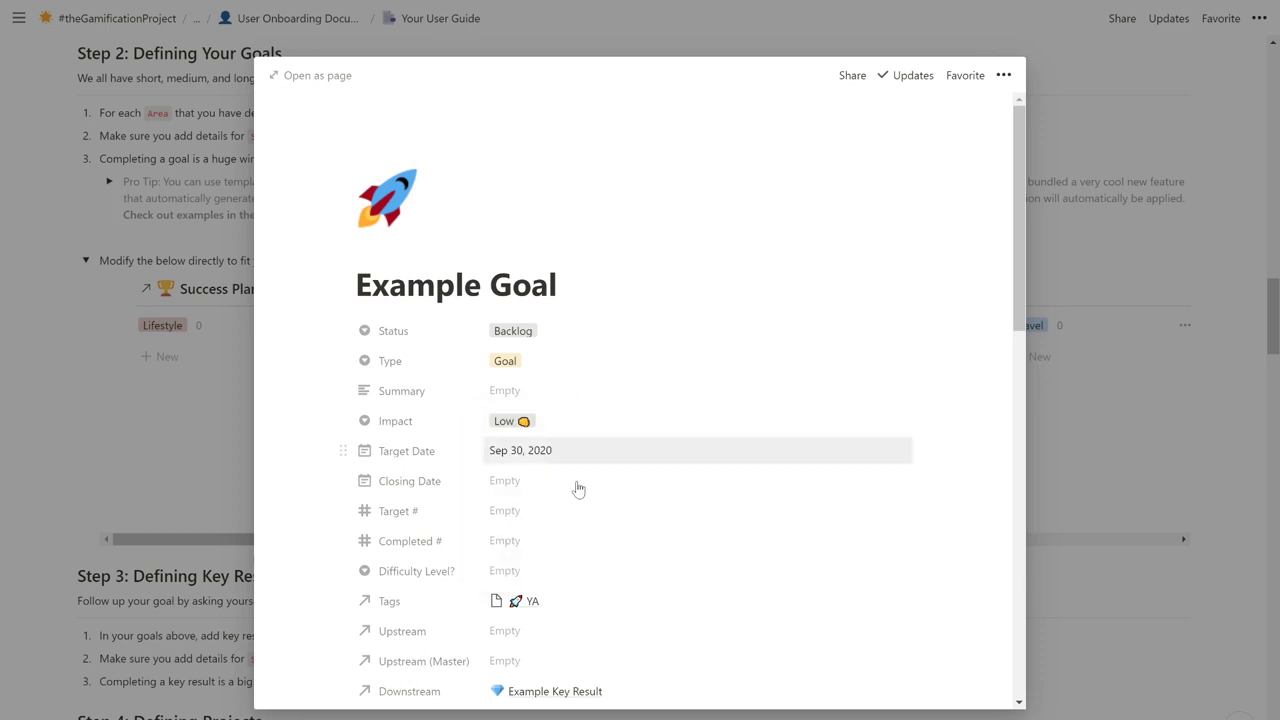
Step: Check the goal's linked Tags, then open Example Key Result from its downstream key results
{"action": "left_click", "coordinate": [551, 603]}
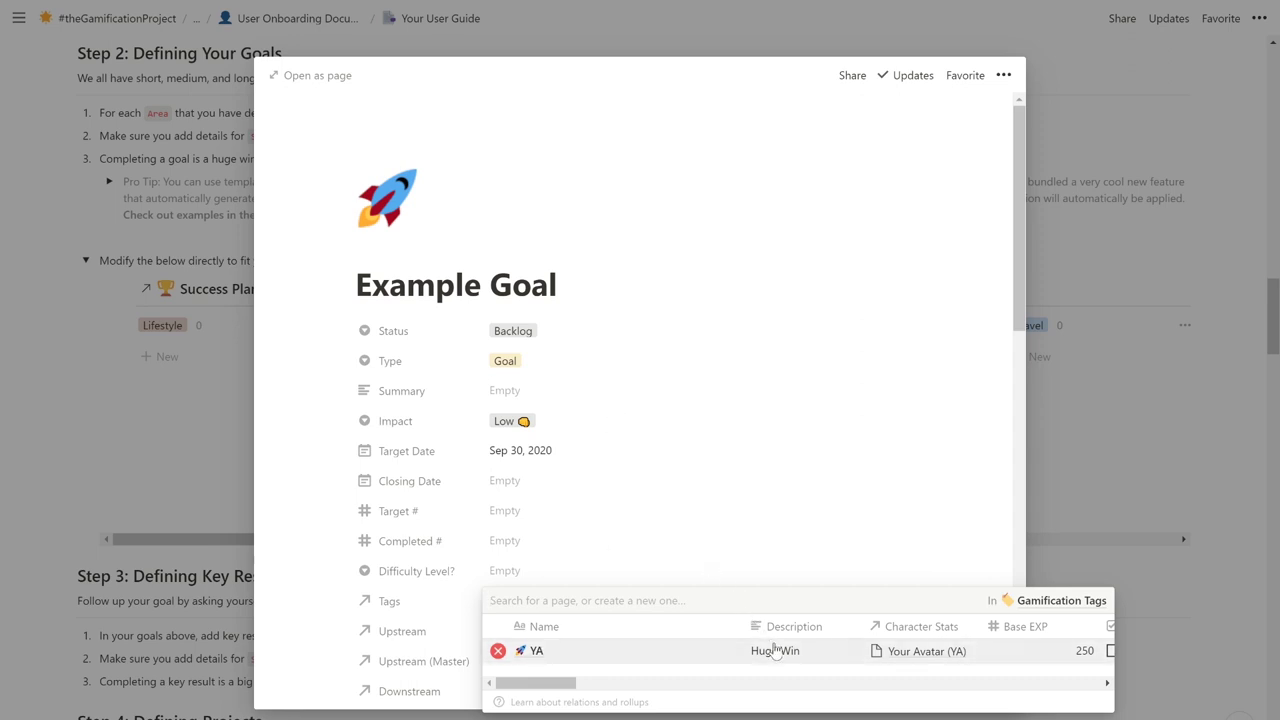
{"action": "left_click", "coordinate": [781, 540]}
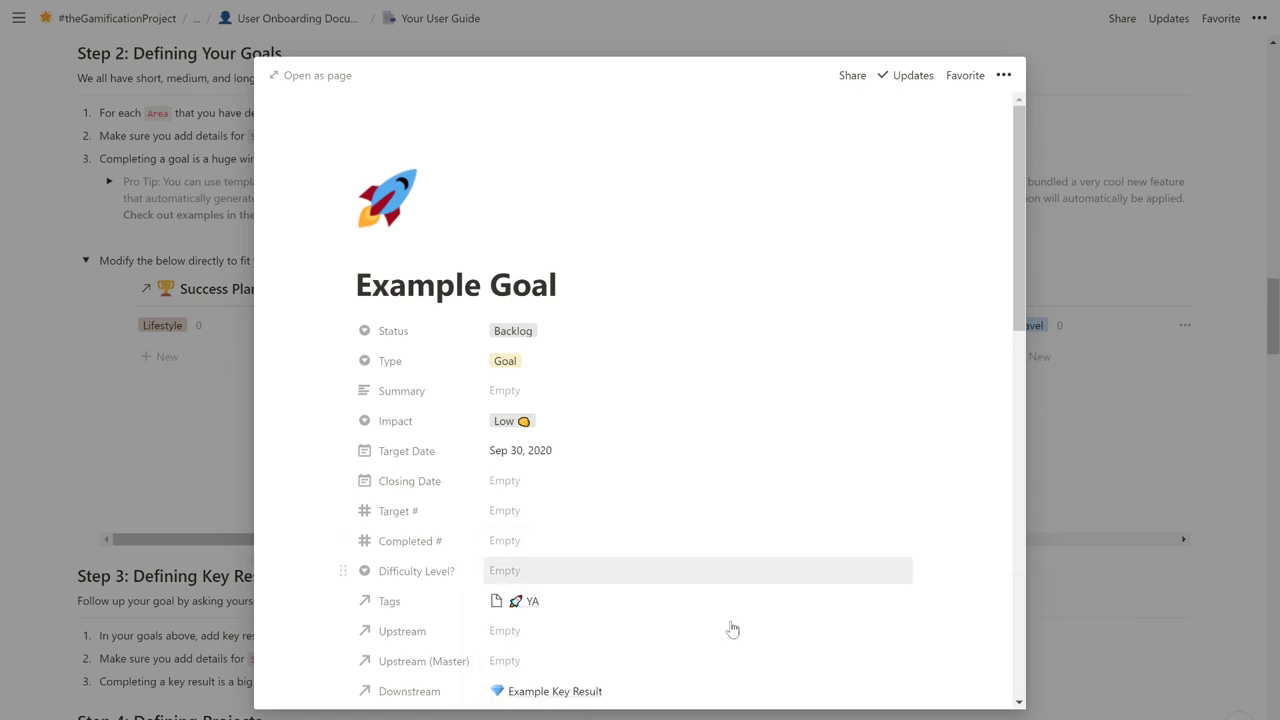
{"action": "left_click", "coordinate": [584, 691]}
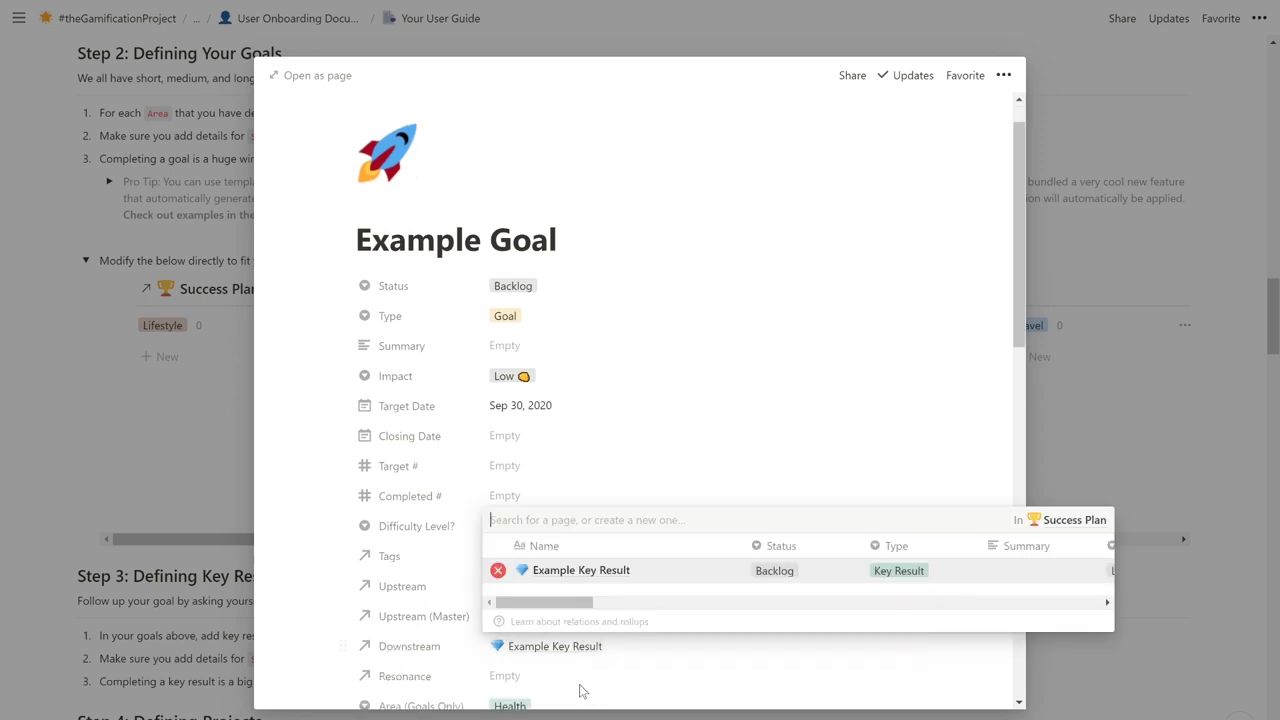
{"action": "left_click", "coordinate": [607, 569]}
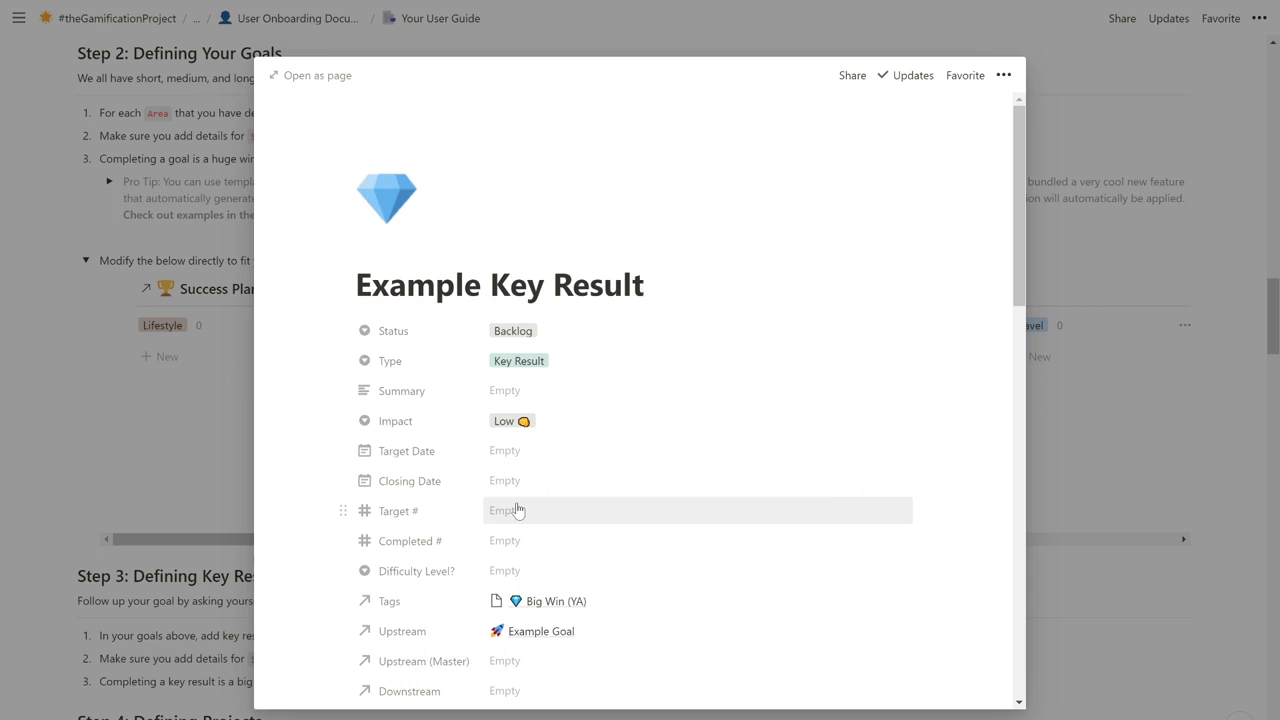
Step: Set Example Key Result's Target # to 5 and Completed # to 0
{"action": "left_click", "coordinate": [518, 510]}
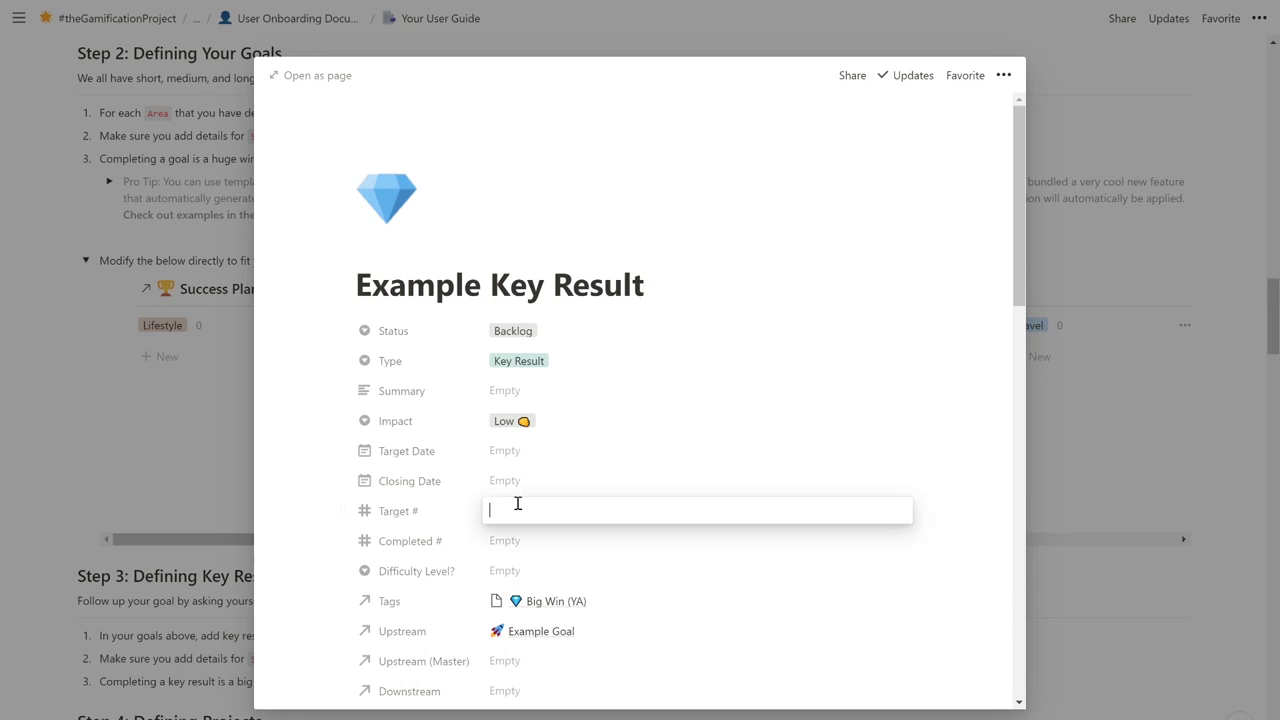
{"action": "type", "text": "5"}
{"action": "key", "text": "Return"}
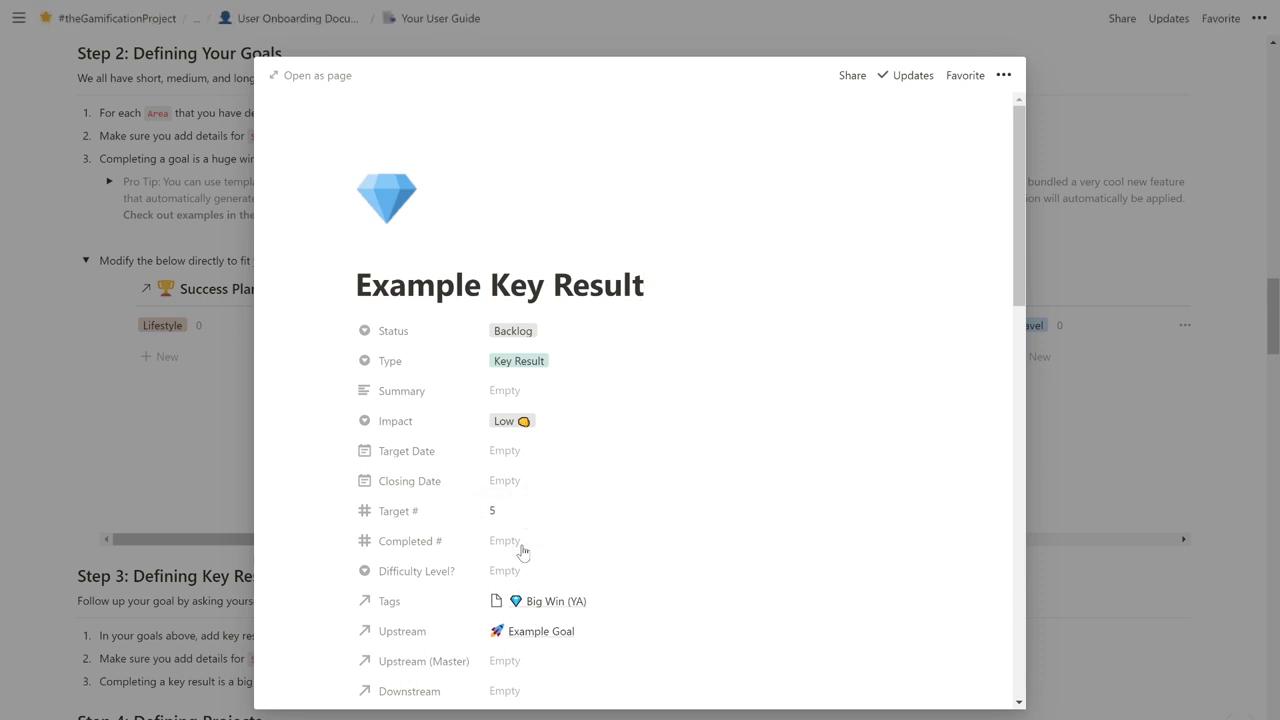
{"action": "left_click", "coordinate": [522, 546]}
{"action": "type", "text": "0"}
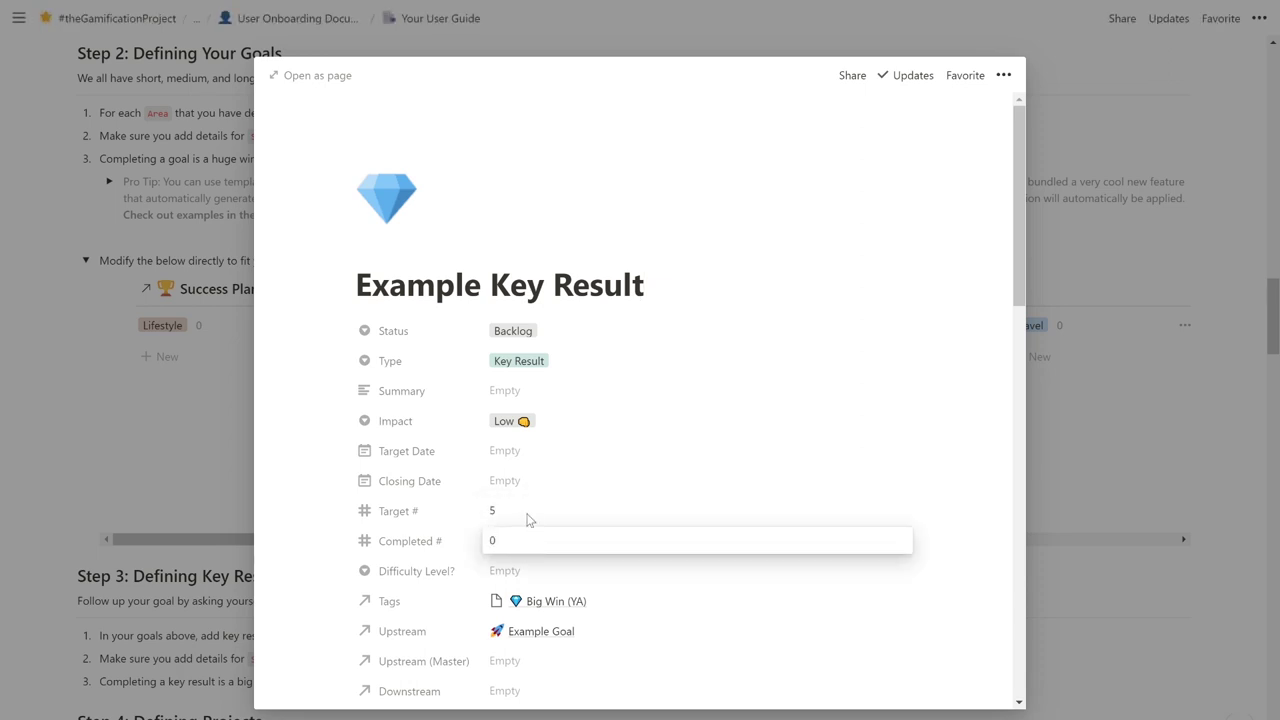
{"action": "key", "text": "Return"}
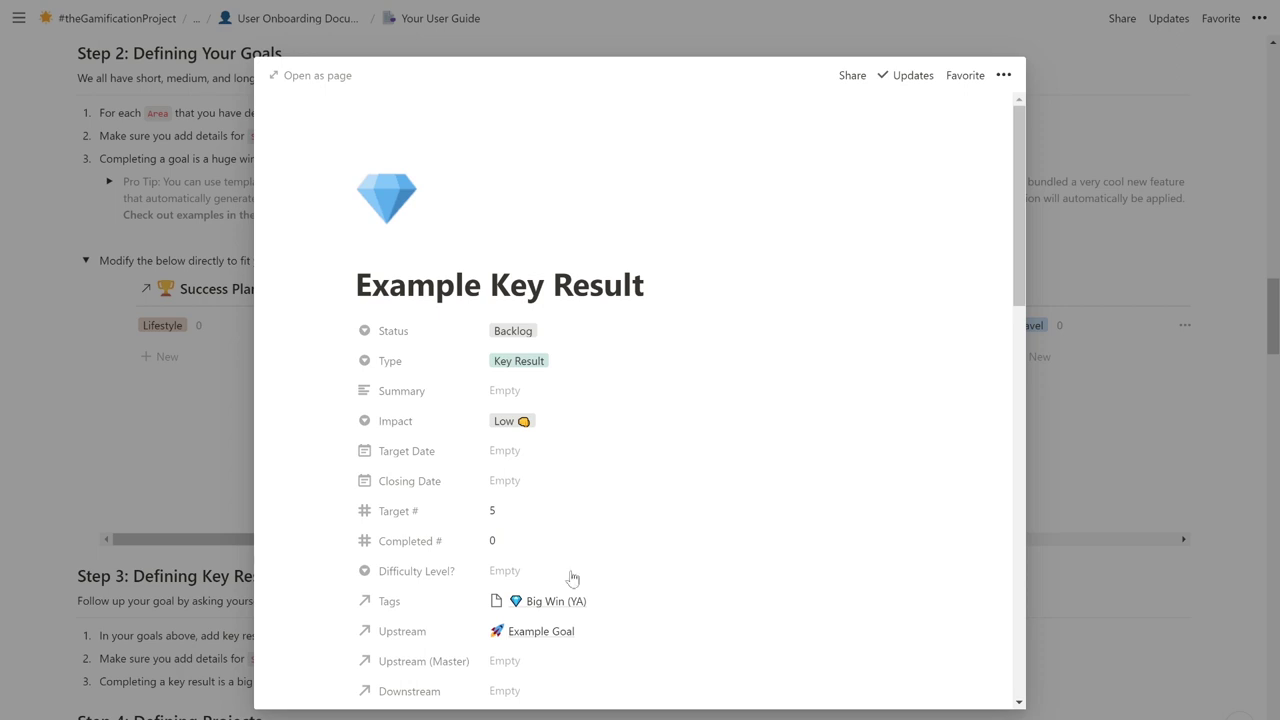
Step: Try Completed # 2 to see the Progress Bar hit 40%, then reset it to 0
{"action": "scroll", "coordinate": [572, 578], "scroll_direction": "down", "scroll_amount": 4}
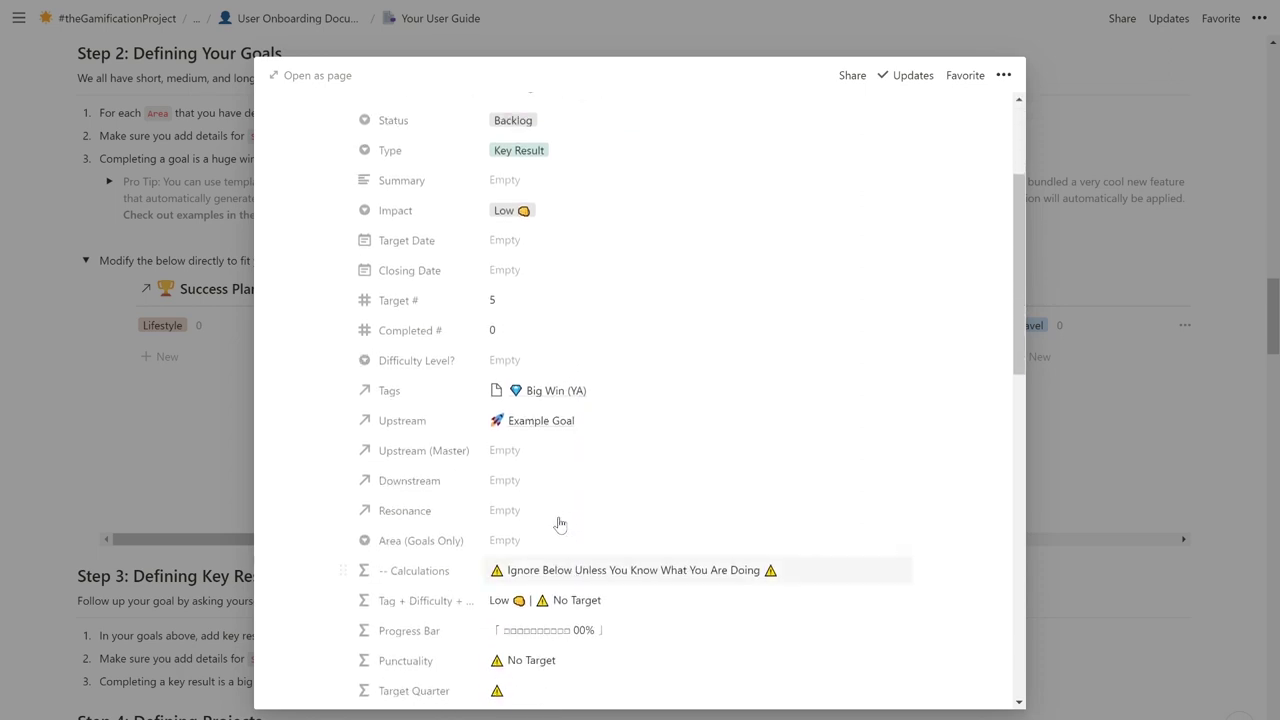
{"action": "left_click", "coordinate": [530, 328]}
{"action": "key", "text": "BackSpace"}
{"action": "type", "text": "2"}
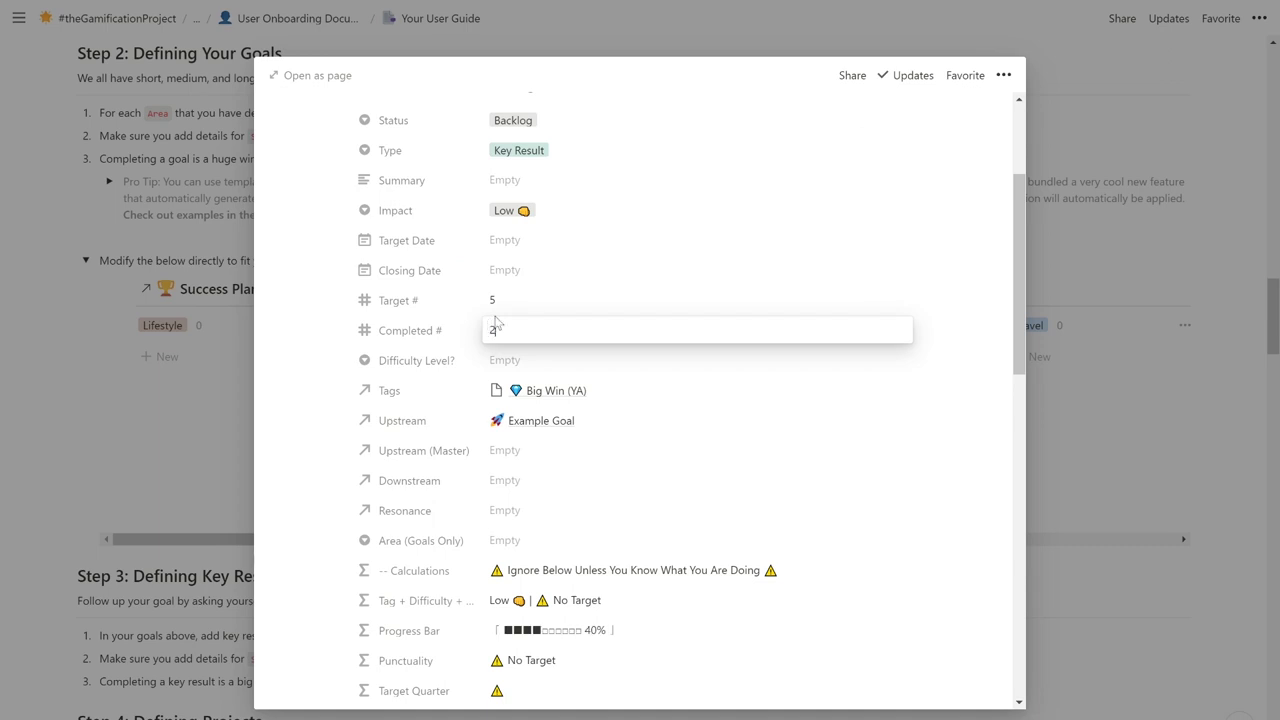
{"action": "key", "text": "Return"}
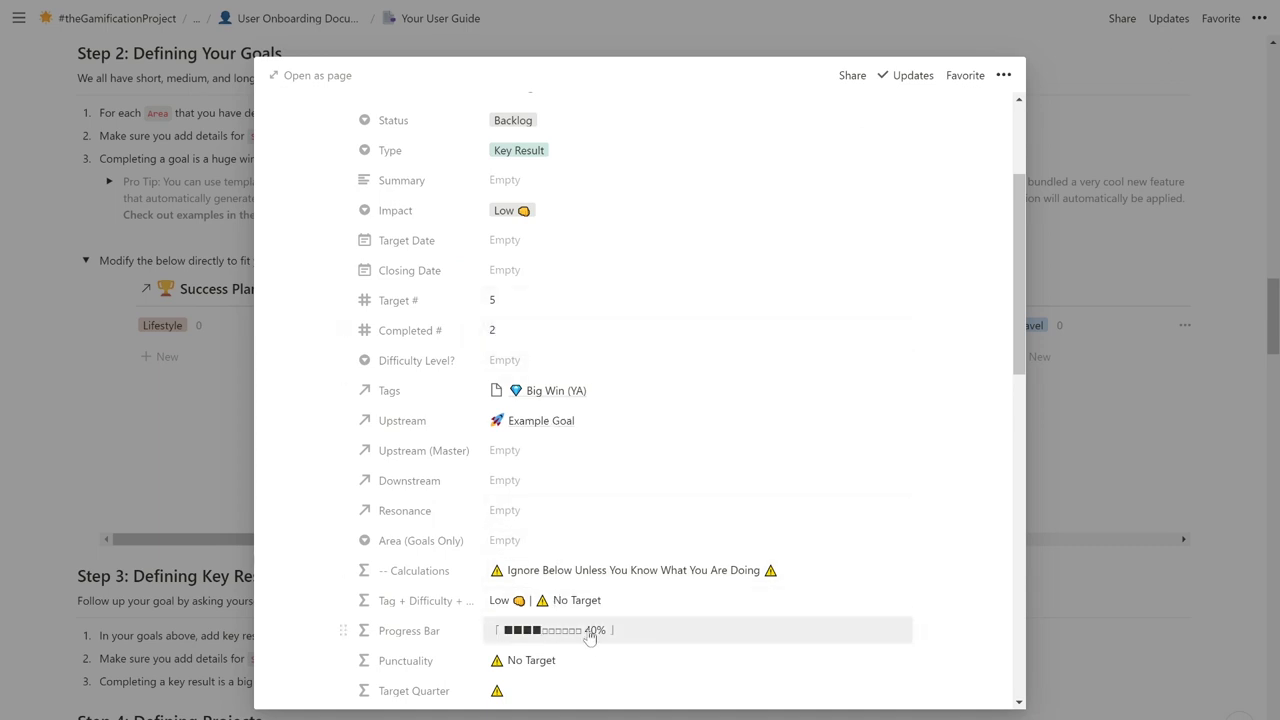
{"action": "left_click", "coordinate": [513, 342]}
{"action": "key", "text": "BackSpace"}
{"action": "type", "text": "0"}
{"action": "key", "text": "Return"}
{"action": "left_click", "coordinate": [600, 391]}
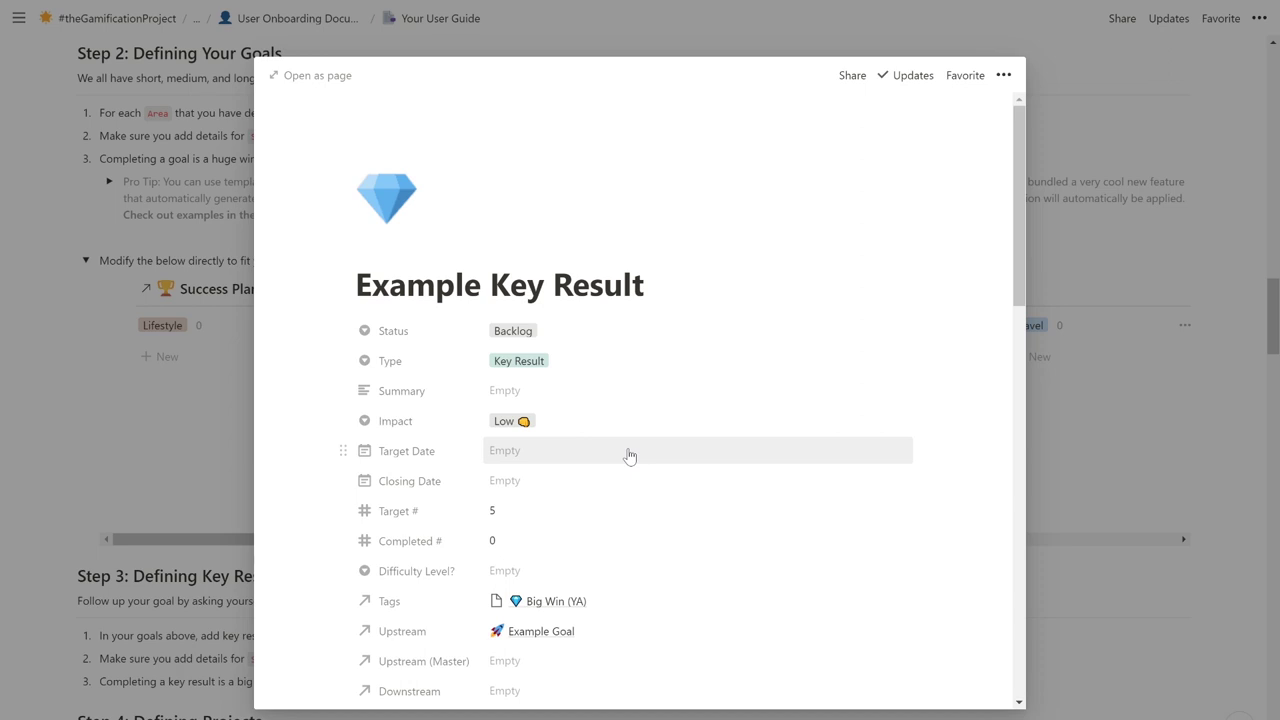
Step: Move Example Key Result's Target Date from Jun 01 to Jul 01, 2020
{"action": "left_click", "coordinate": [629, 456]}
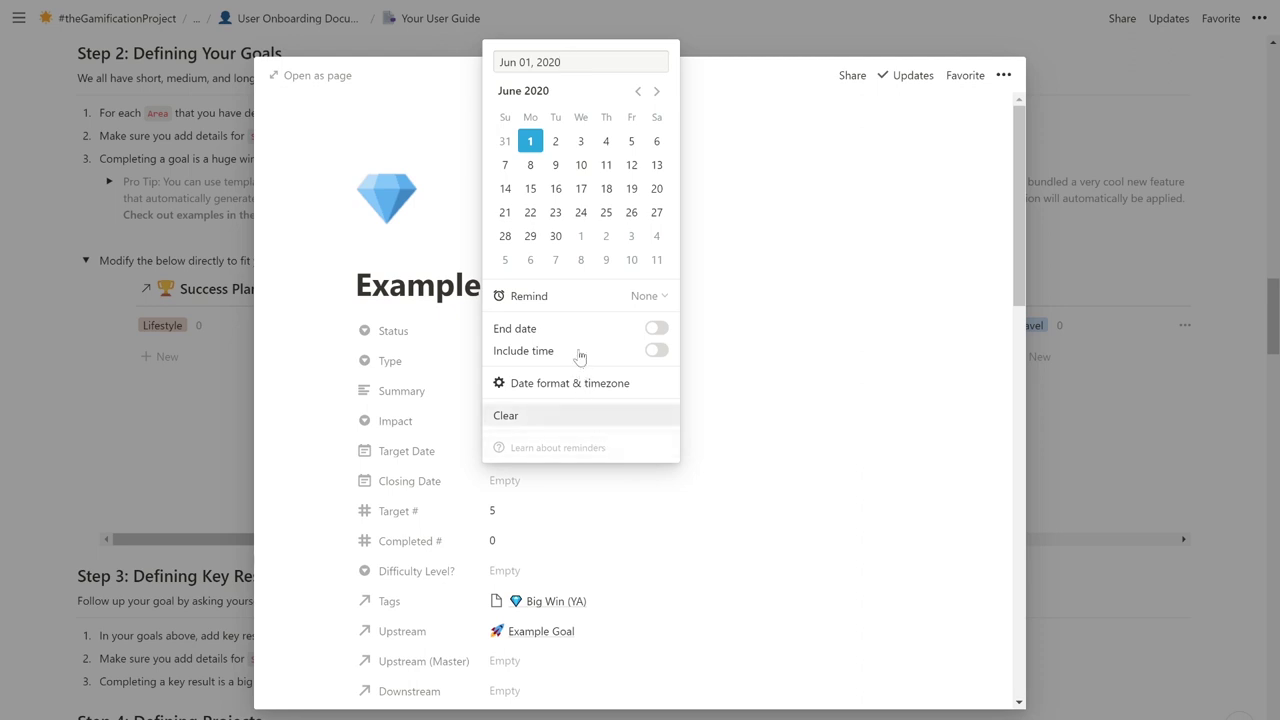
{"action": "left_click", "coordinate": [587, 249]}
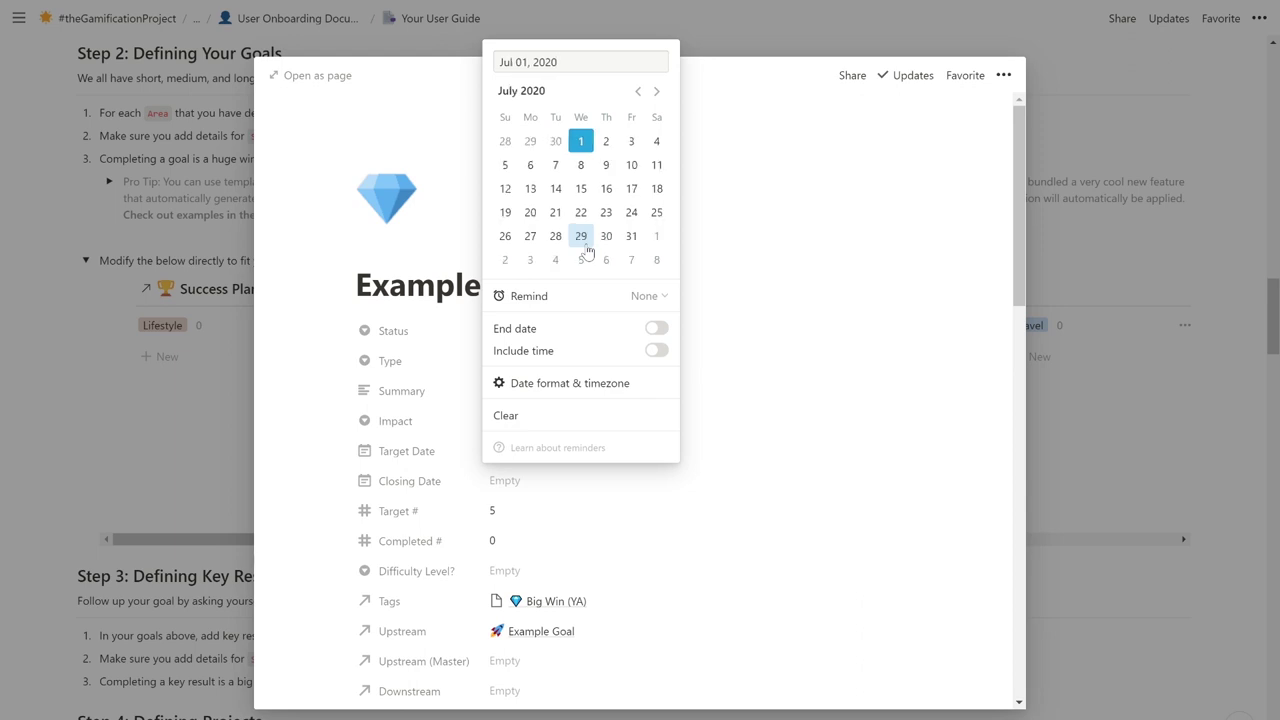
{"action": "left_click", "coordinate": [731, 281]}
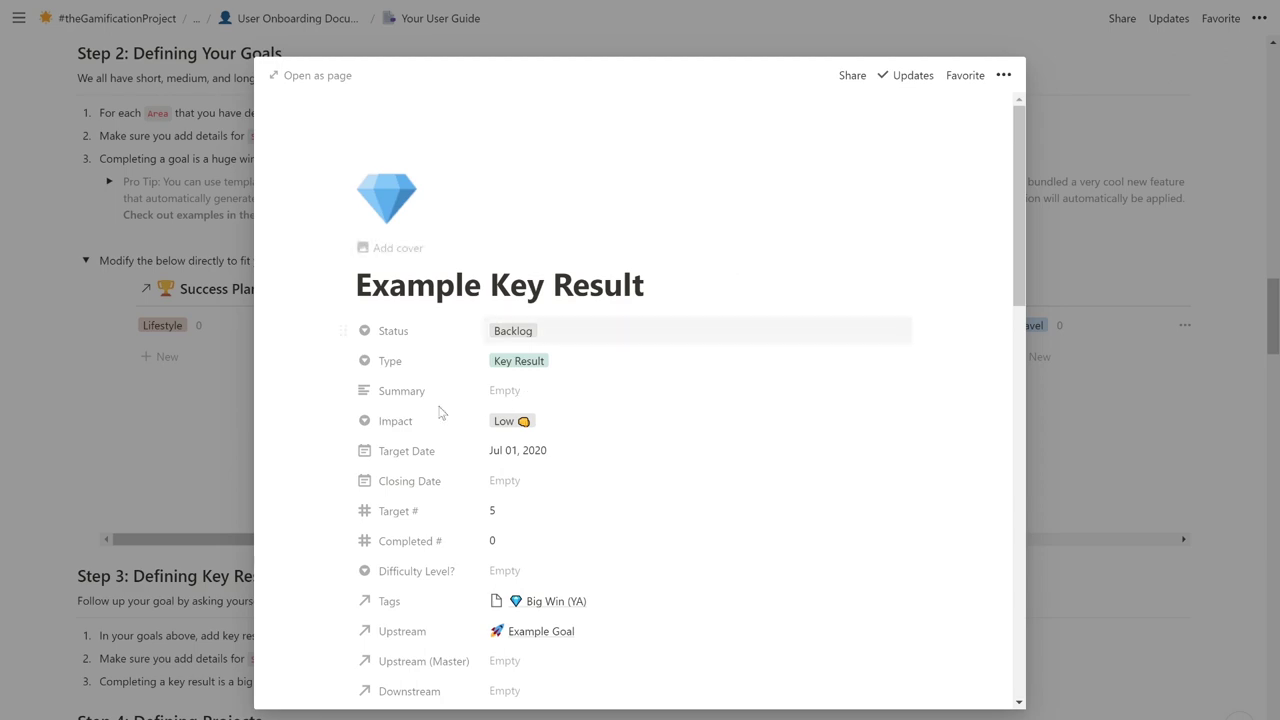
Step: Expand Step 4's Key Results board and reopen Example Key Result, scrolling to its Projects table
{"action": "left_click", "coordinate": [245, 407]}
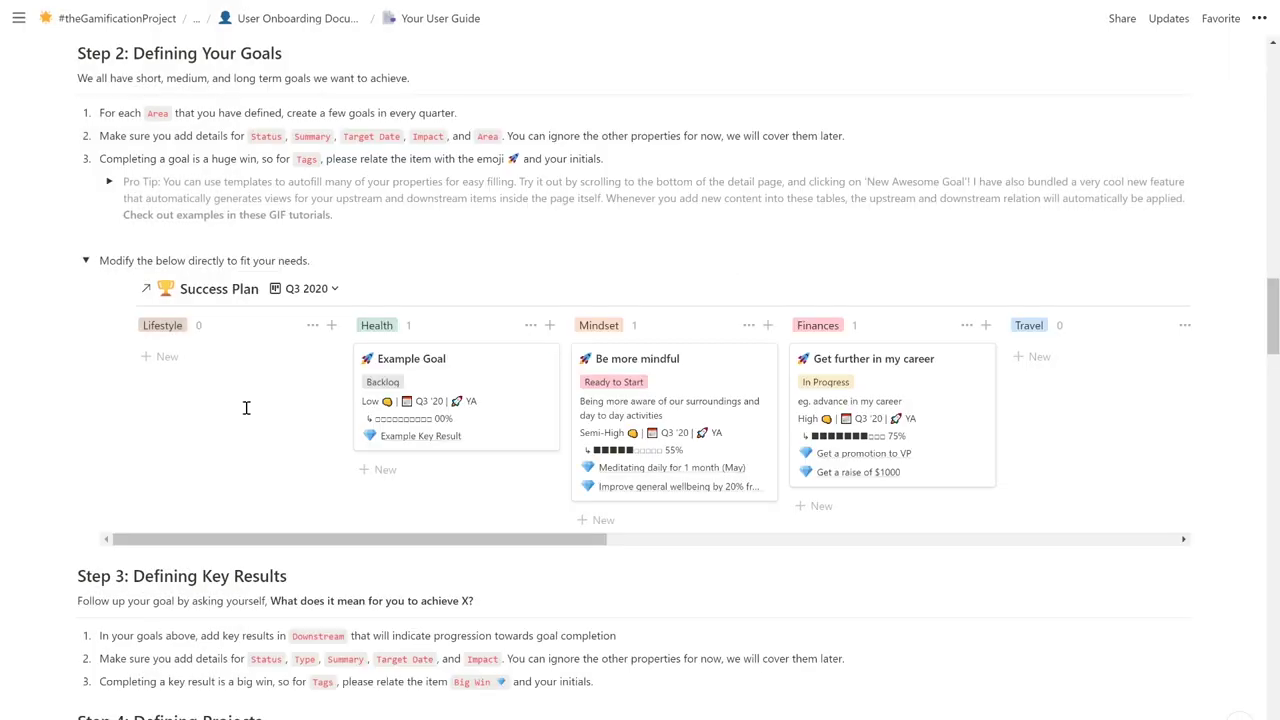
{"action": "scroll", "coordinate": [585, 244], "scroll_direction": "down", "scroll_amount": 7}
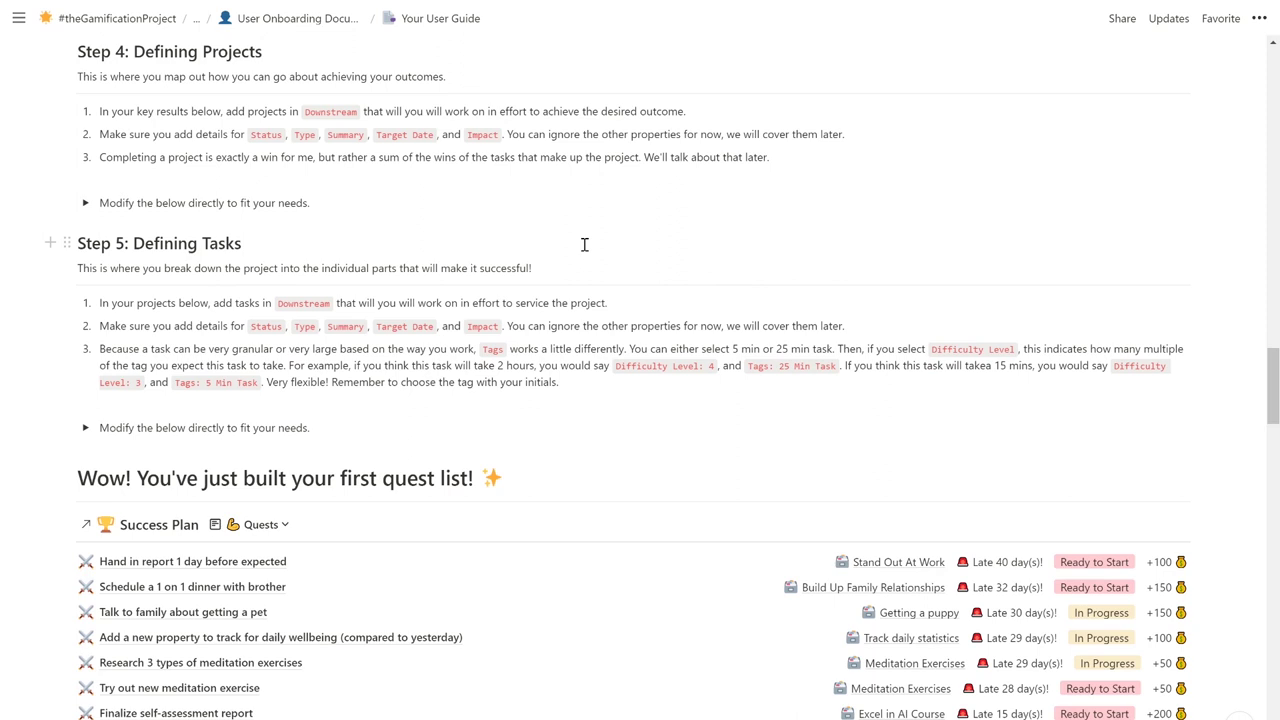
{"action": "left_click", "coordinate": [86, 204]}
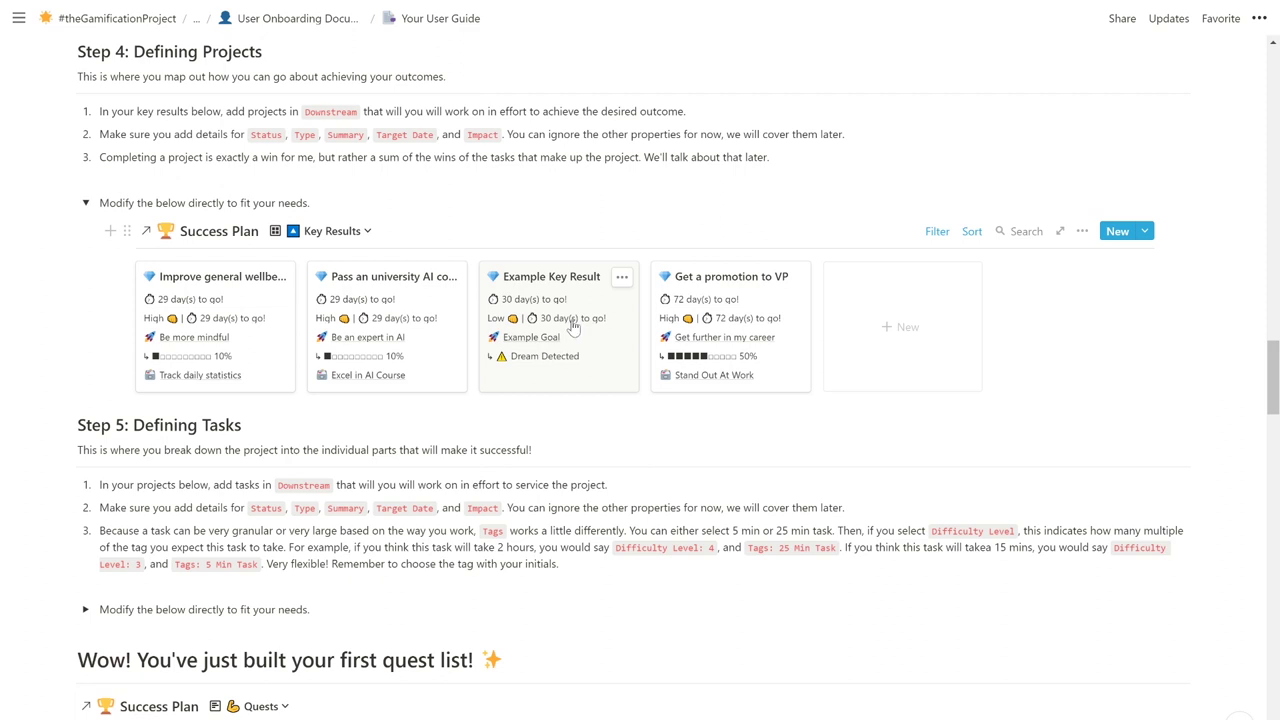
{"action": "left_click", "coordinate": [573, 327]}
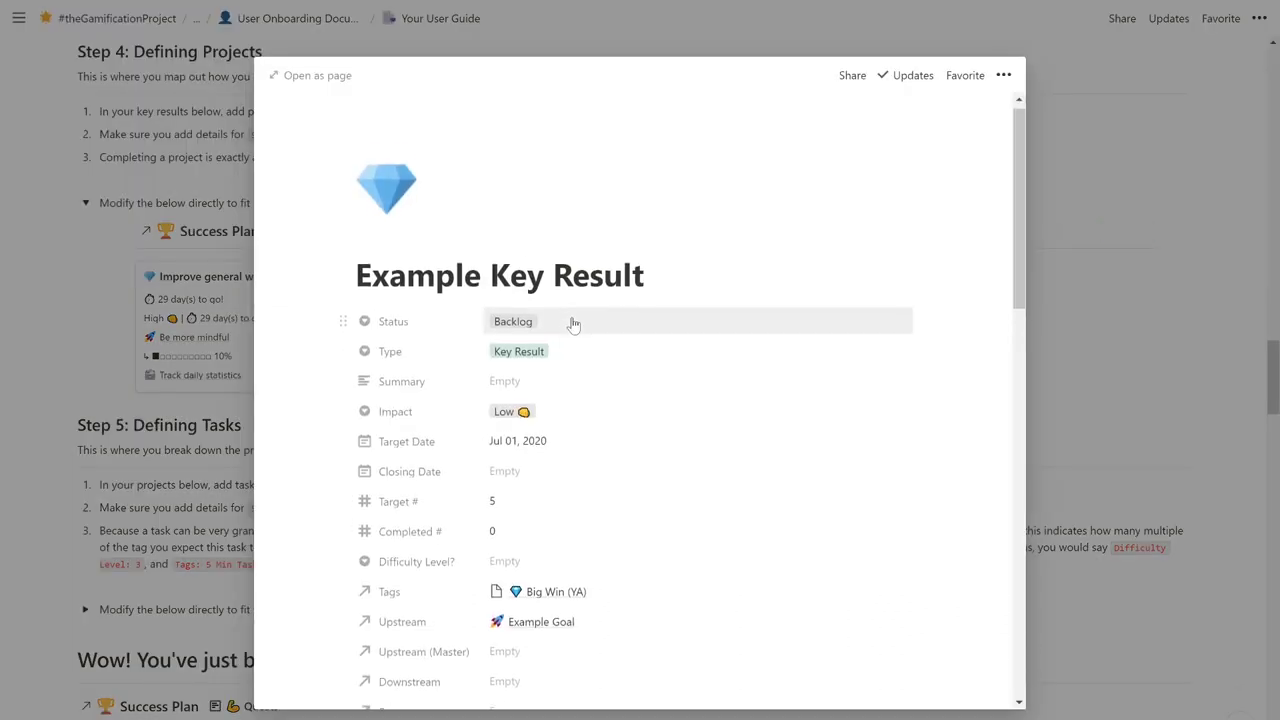
{"action": "scroll", "coordinate": [573, 325], "scroll_direction": "down", "scroll_amount": 3}
{"action": "scroll", "coordinate": [574, 323], "scroll_direction": "down", "scroll_amount": 10}
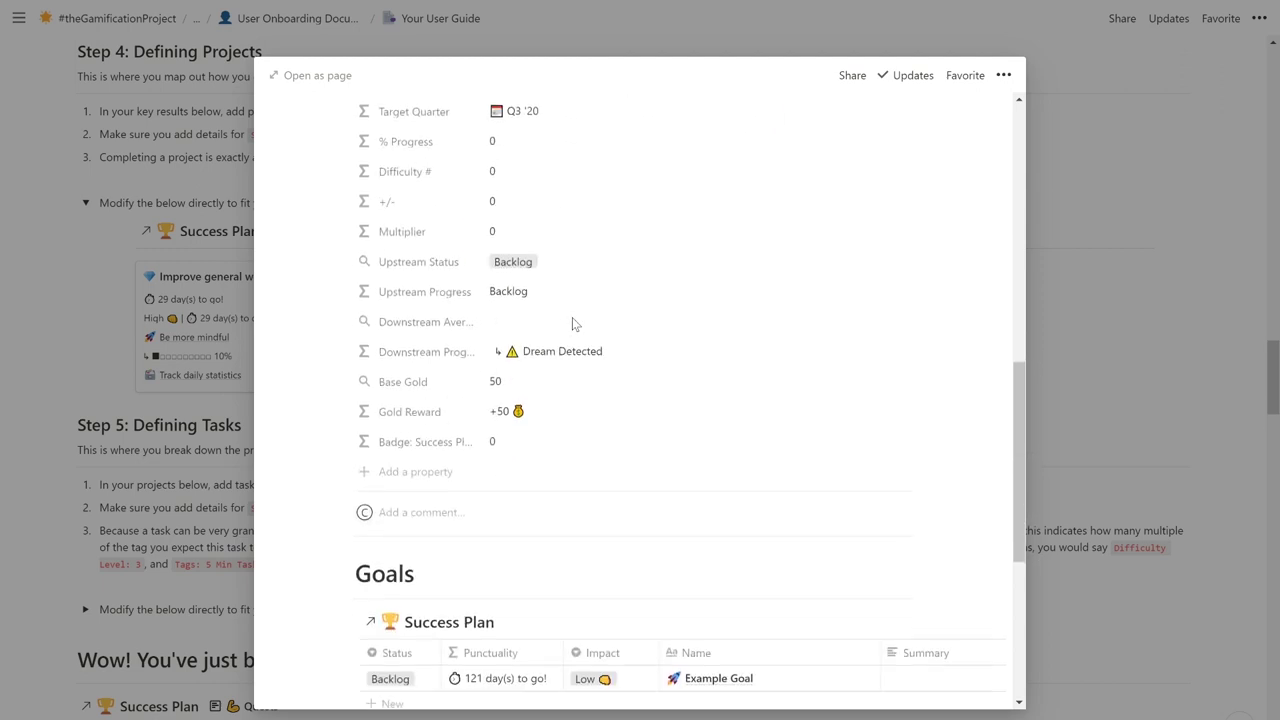
{"action": "scroll", "coordinate": [572, 324], "scroll_direction": "down", "scroll_amount": 2}
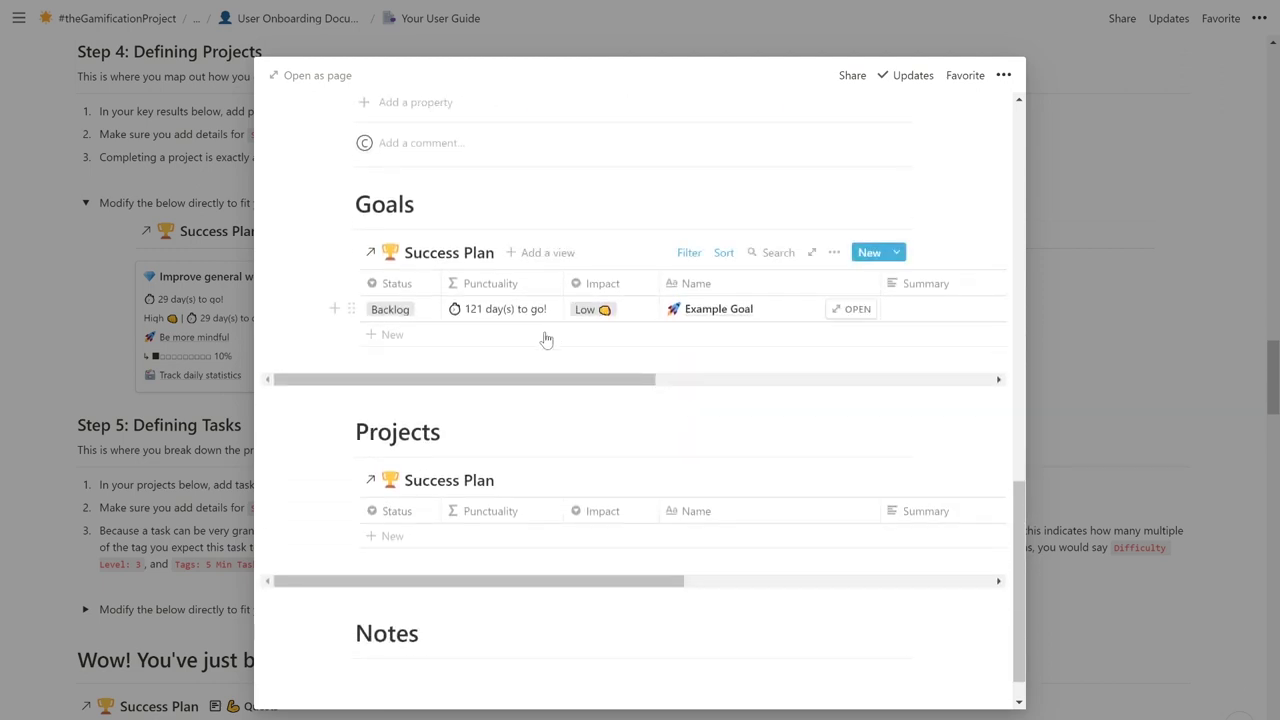
Step: Create project 'Example Project' with a Target Date of Jul 01, 2020
{"action": "left_click", "coordinate": [466, 536]}
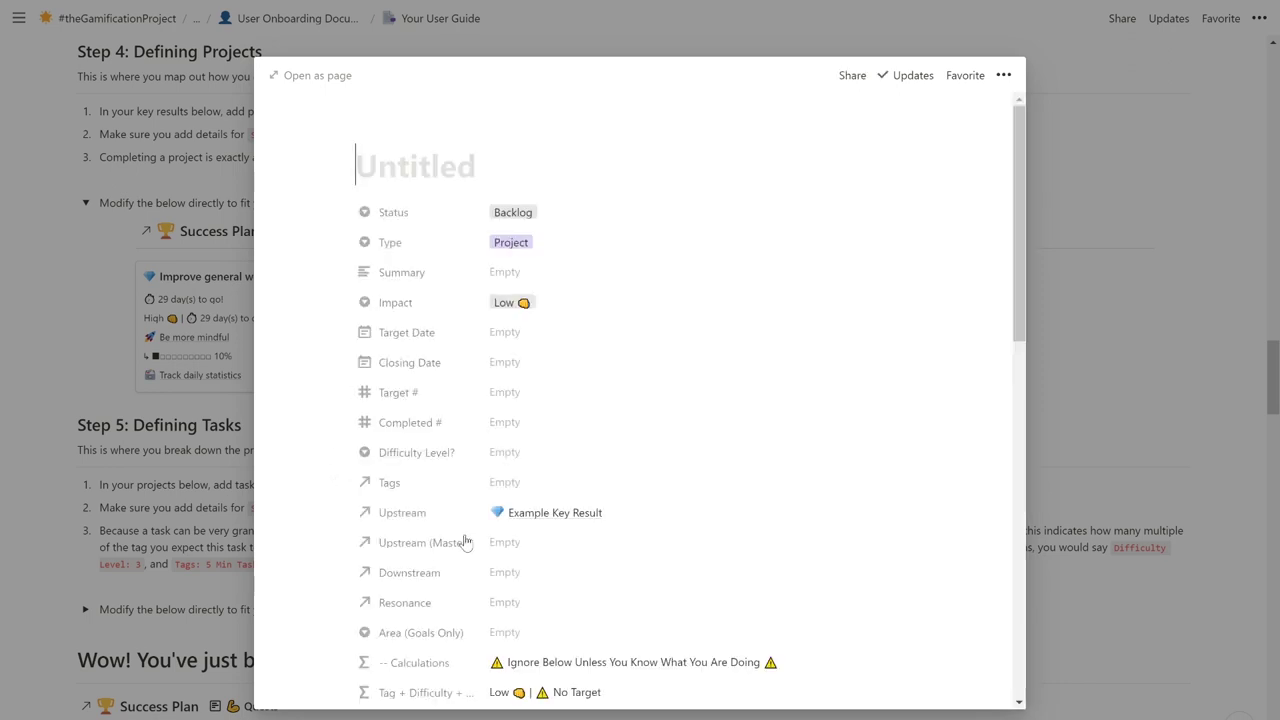
{"action": "type", "text": "Example Project"}
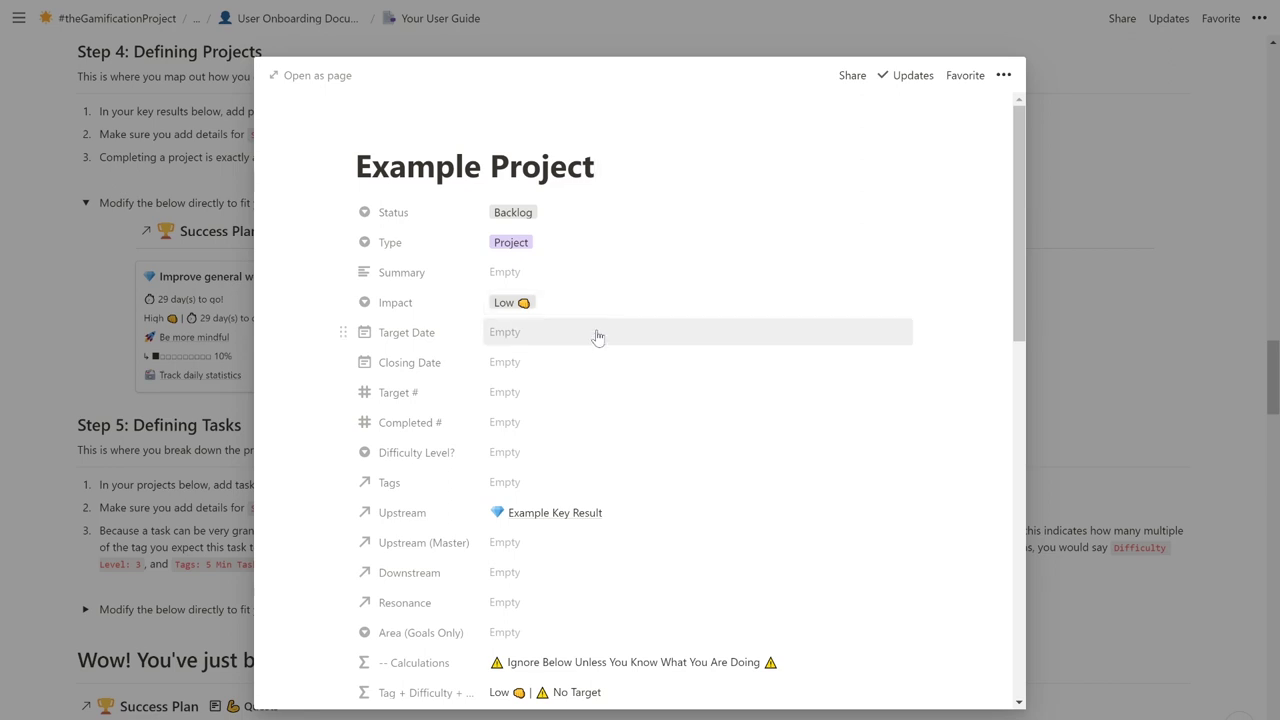
{"action": "left_click", "coordinate": [597, 337]}
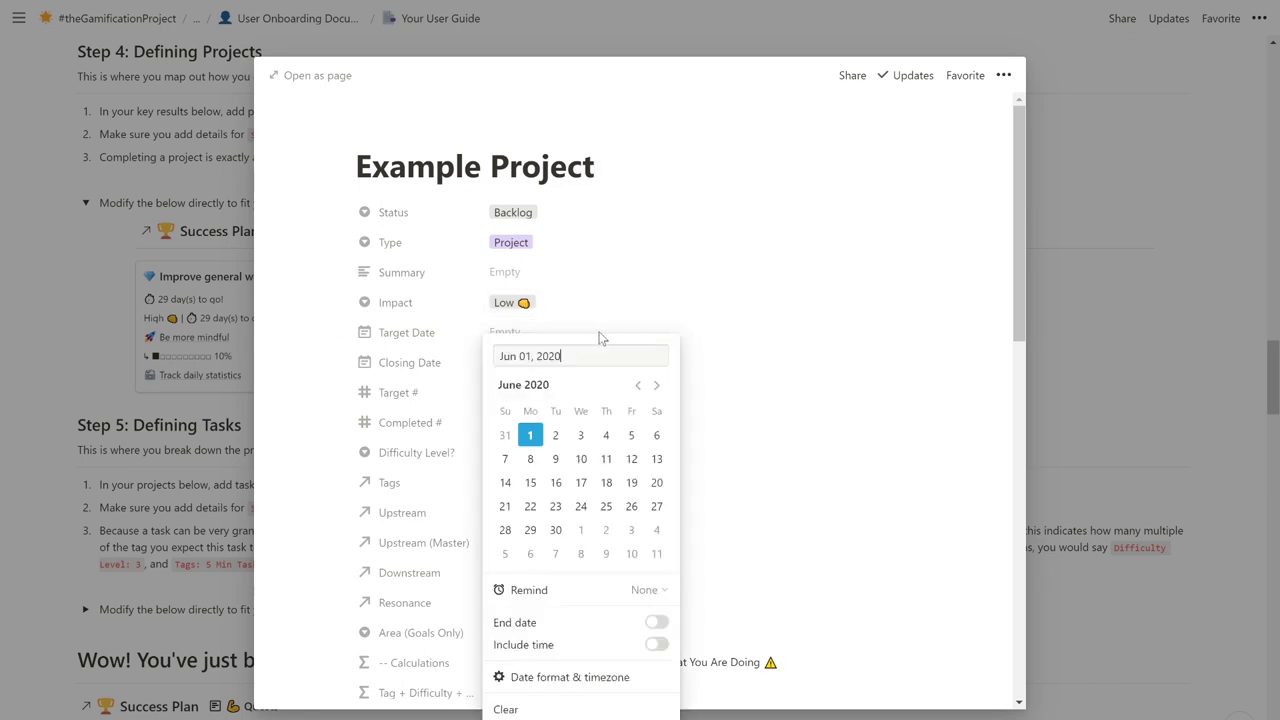
{"action": "left_click", "coordinate": [580, 529]}
{"action": "left_click", "coordinate": [727, 482]}
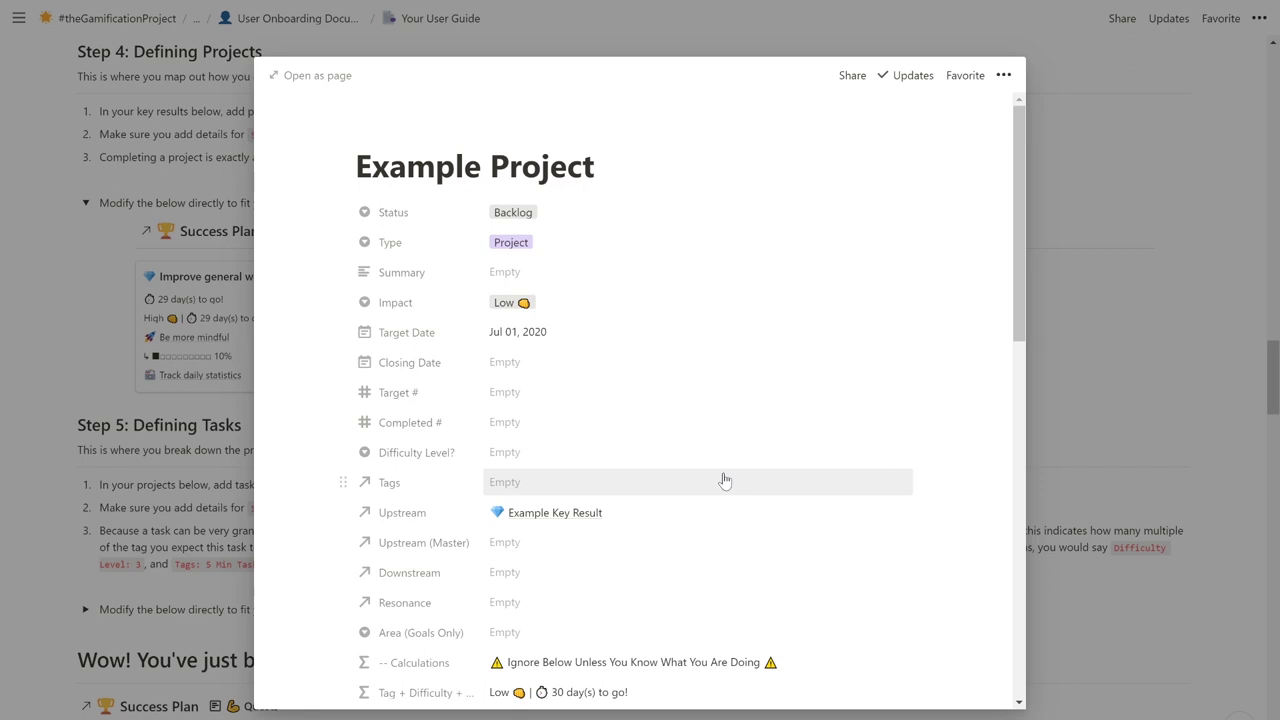
{"action": "scroll", "coordinate": [724, 481], "scroll_direction": "down", "scroll_amount": 10}
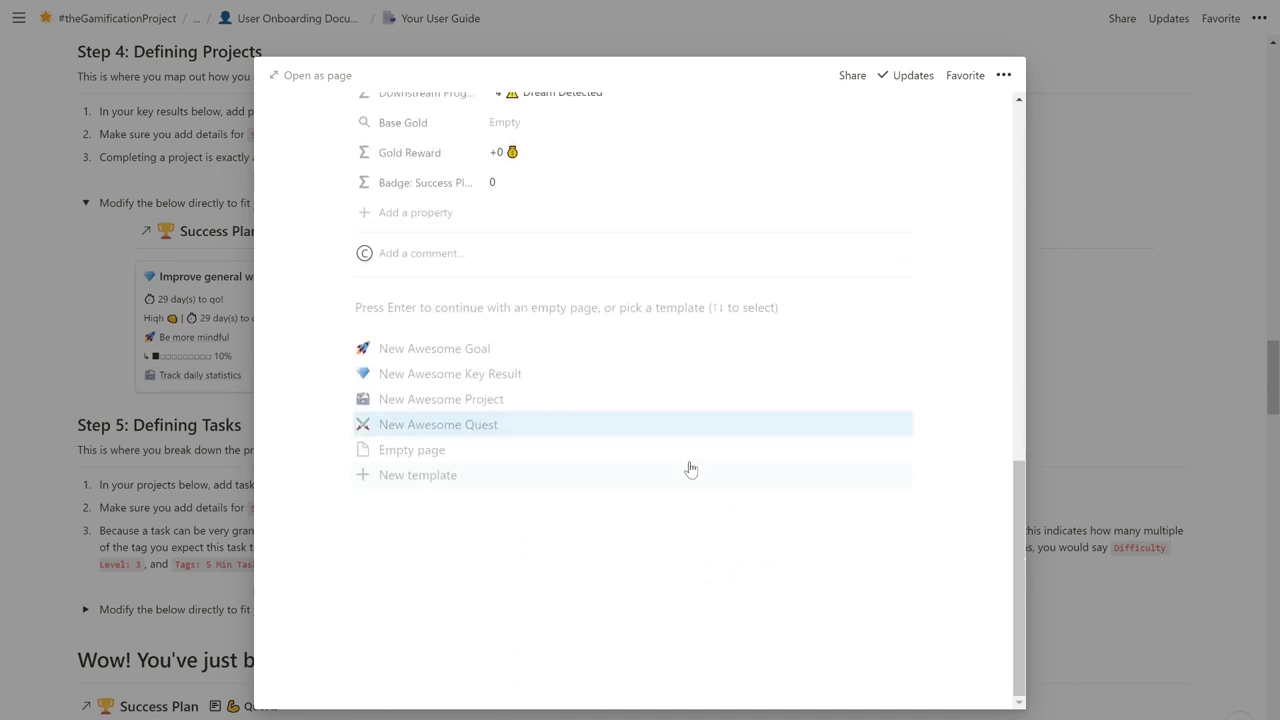
Step: Apply the New Awesome Project template, then add 'Example Task A' using the New Awesome Quest template
{"action": "left_click", "coordinate": [616, 400]}
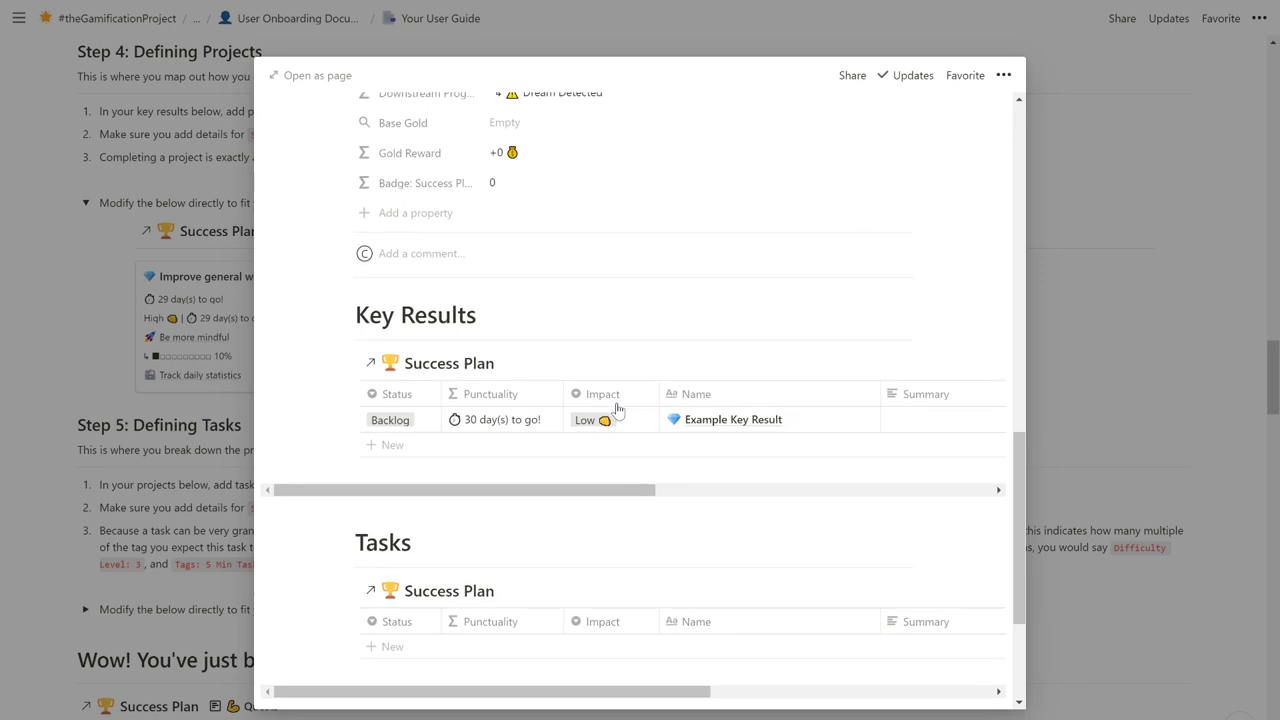
{"action": "scroll", "coordinate": [617, 410], "scroll_direction": "down", "scroll_amount": 3}
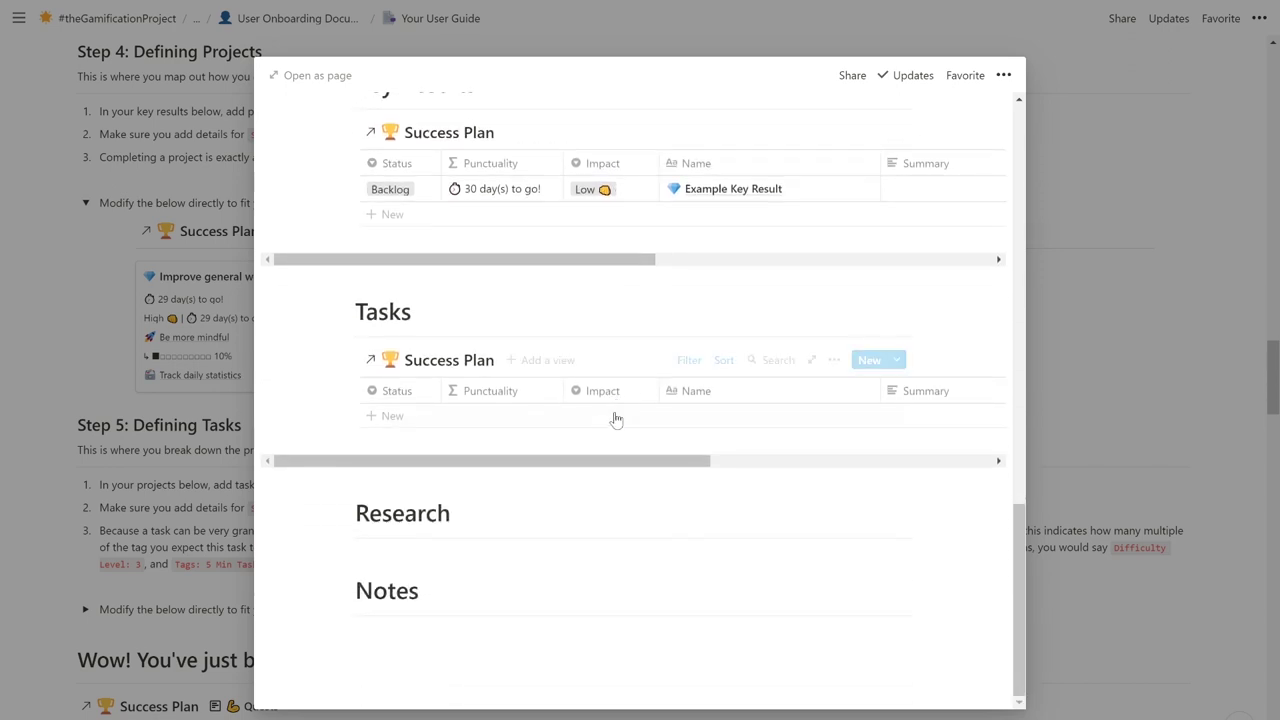
{"action": "left_click", "coordinate": [604, 427]}
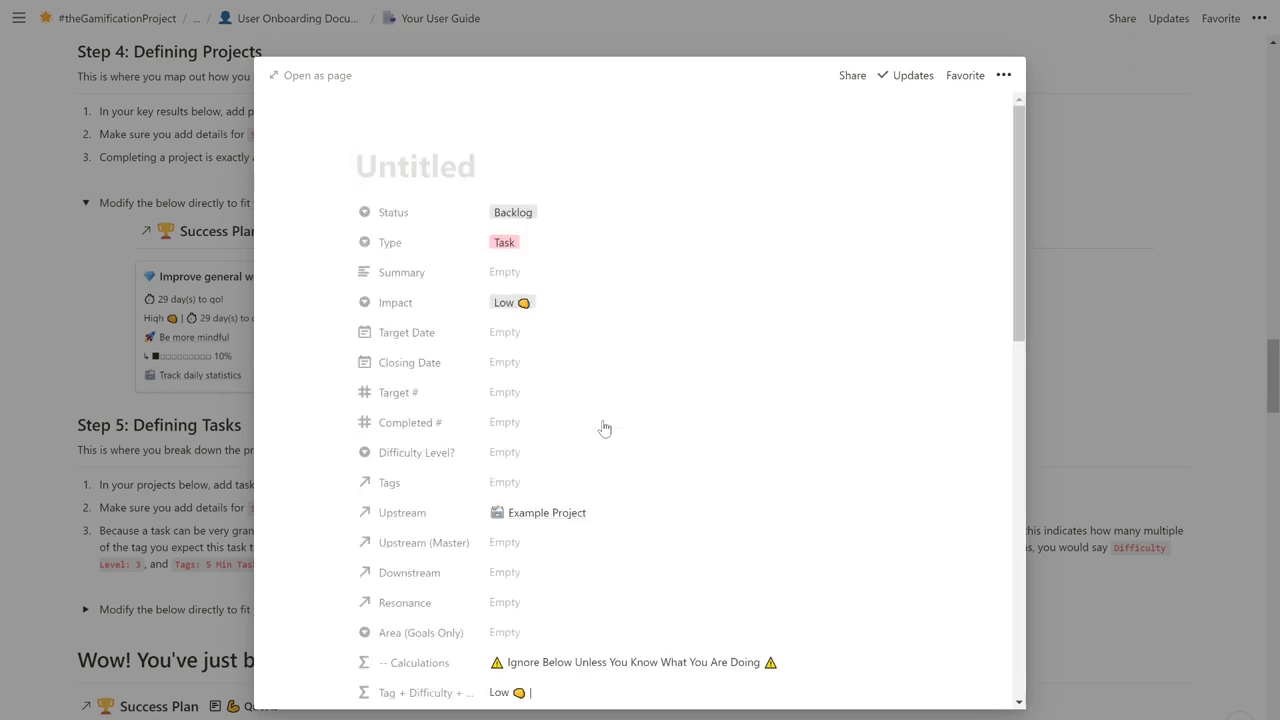
{"action": "type", "text": "Example Task A"}
{"action": "scroll", "coordinate": [480, 346], "scroll_direction": "down", "scroll_amount": 10}
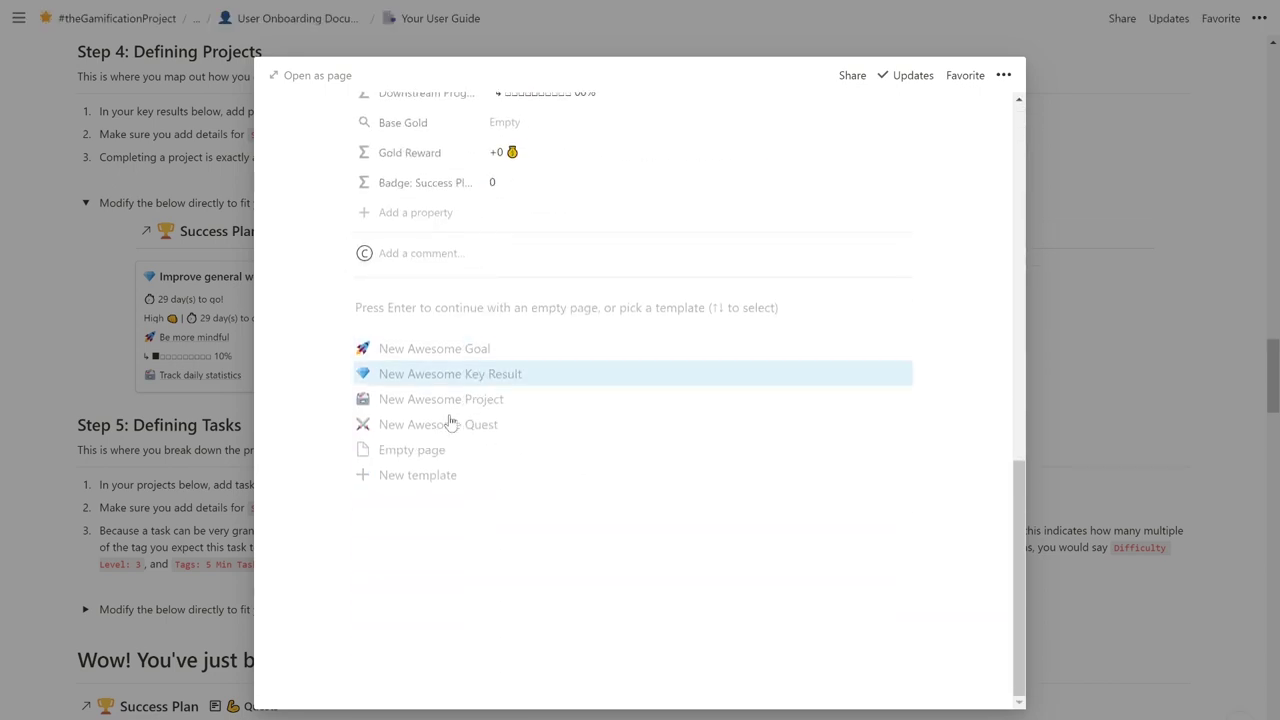
{"action": "left_click", "coordinate": [443, 428]}
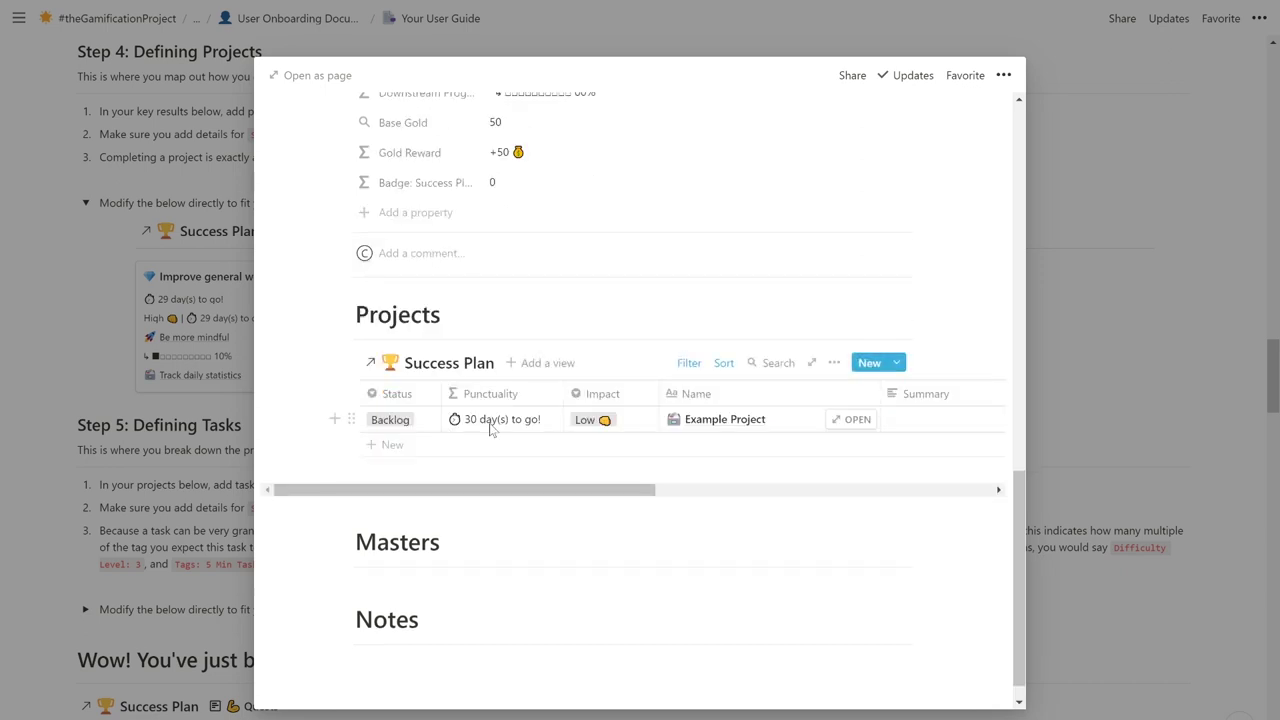
Step: Reopen Example Project and add a second task, 'Example Task B'
{"action": "left_click", "coordinate": [857, 420]}
{"action": "scroll", "coordinate": [840, 438], "scroll_direction": "down", "scroll_amount": 3}
{"action": "scroll", "coordinate": [838, 441], "scroll_direction": "down", "scroll_amount": 10}
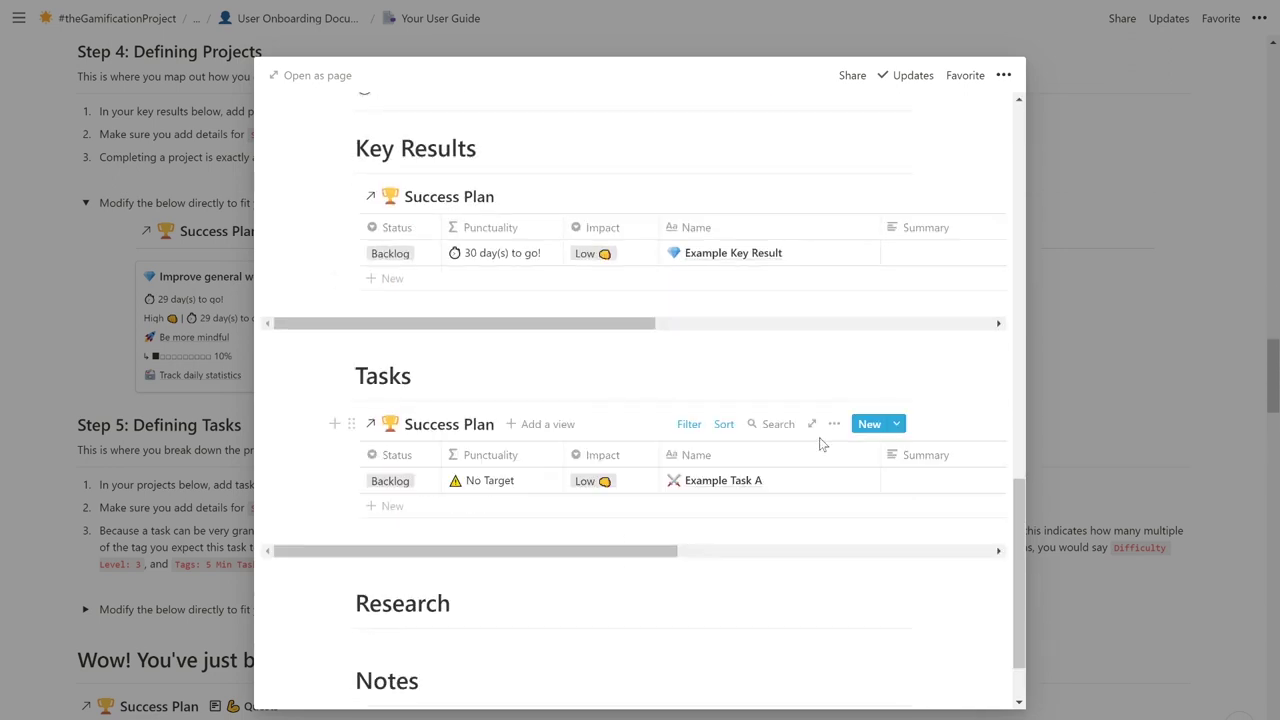
{"action": "left_click", "coordinate": [524, 507]}
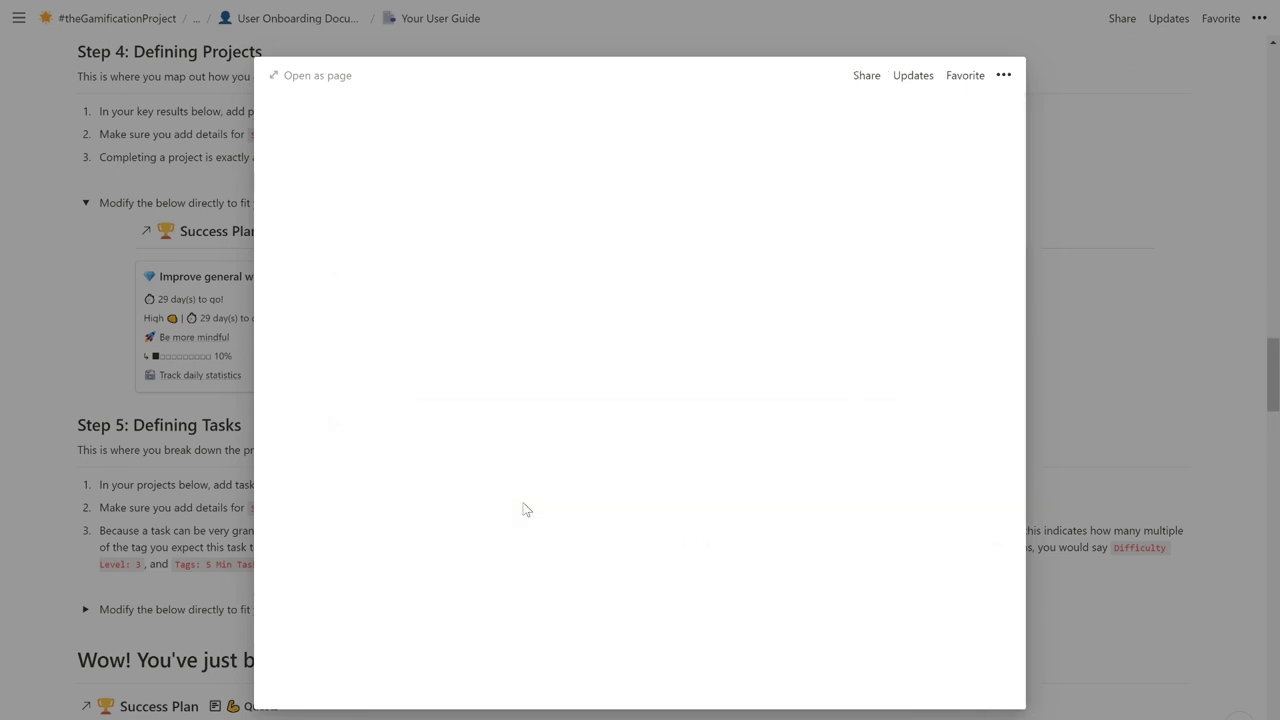
{"action": "type", "text": "E"}
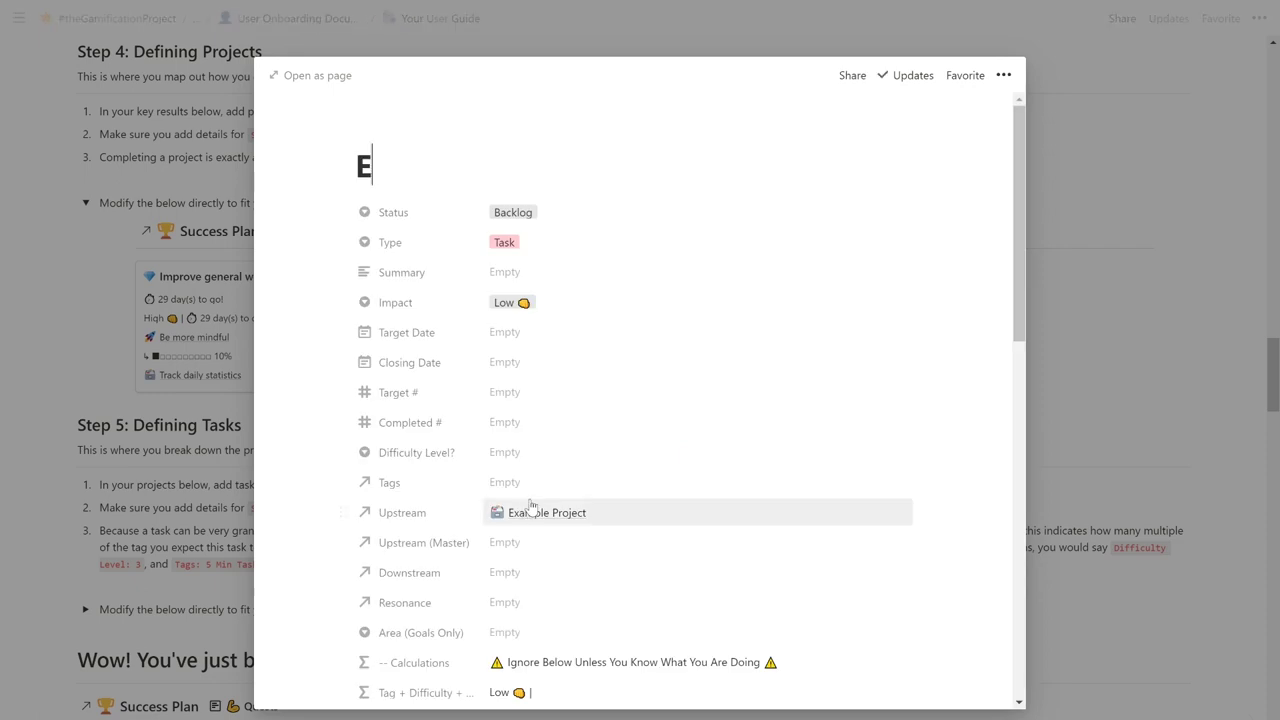
{"action": "type", "text": "xample Task B"}
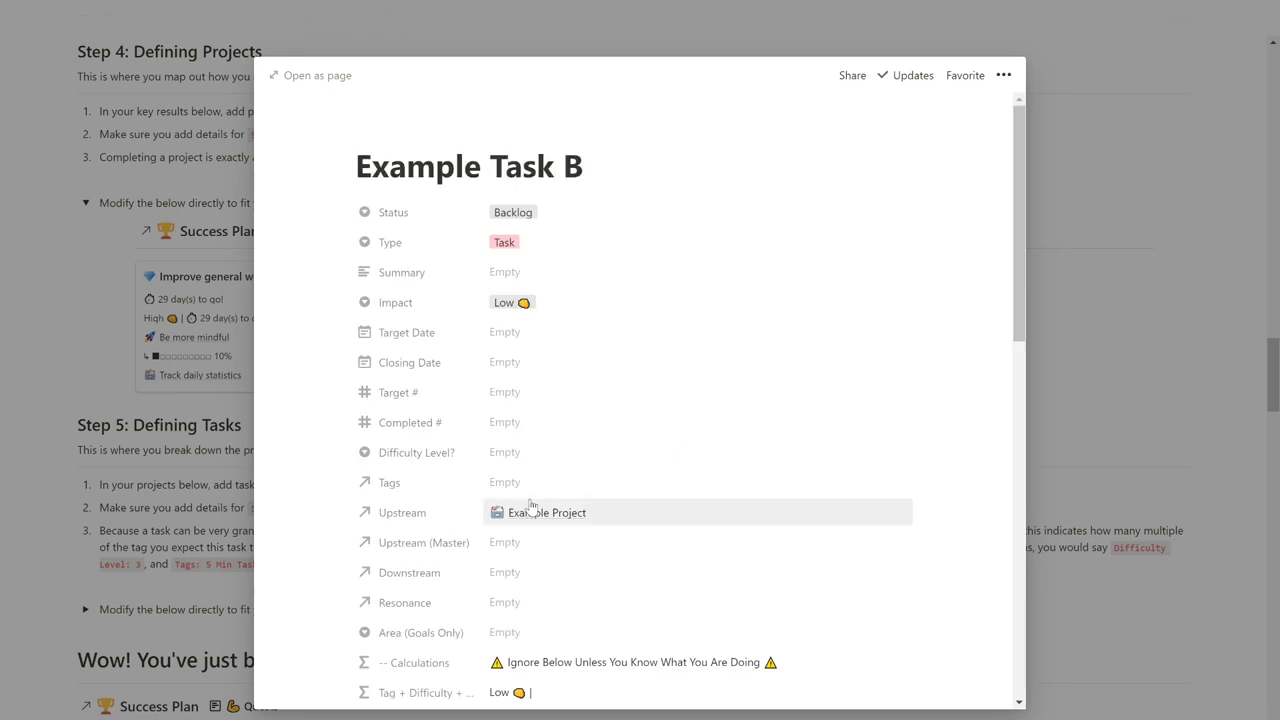
{"action": "scroll", "coordinate": [531, 507], "scroll_direction": "down", "scroll_amount": 8}
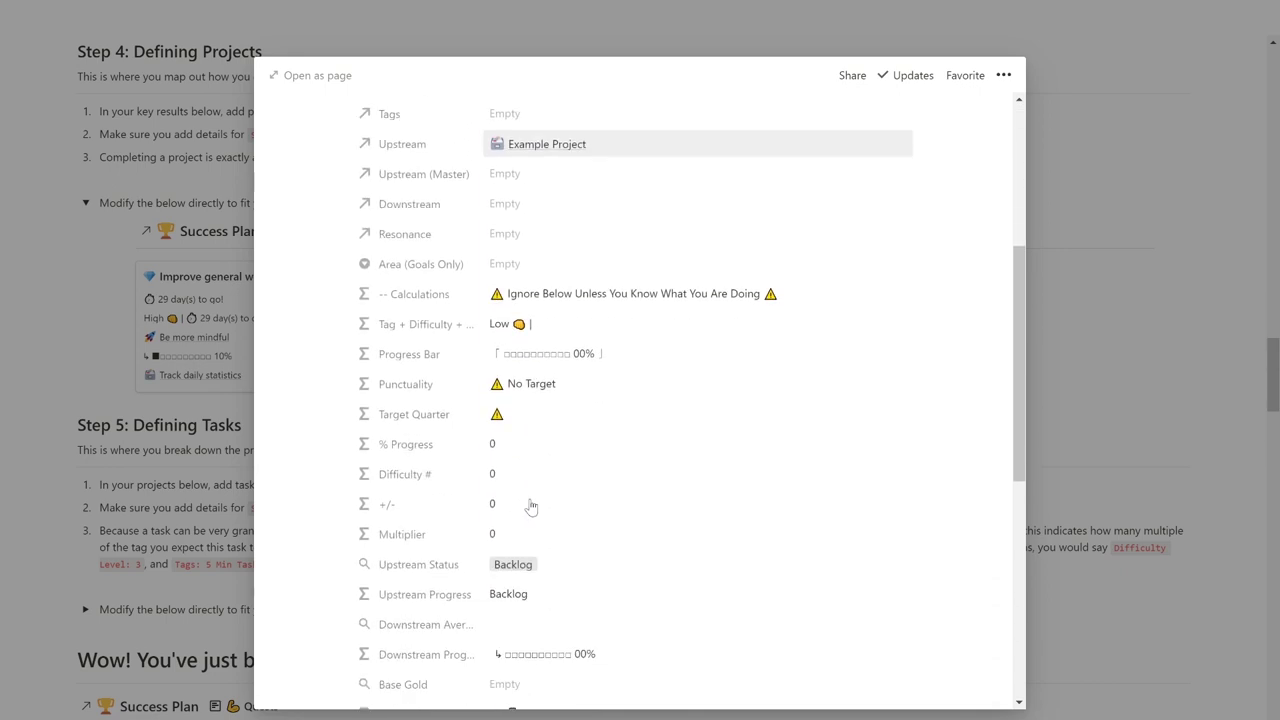
Step: Apply the New Awesome Quest template to Example Task B and set its Target Date to Jun 05, 2020
{"action": "scroll", "coordinate": [531, 507], "scroll_direction": "down", "scroll_amount": 1}
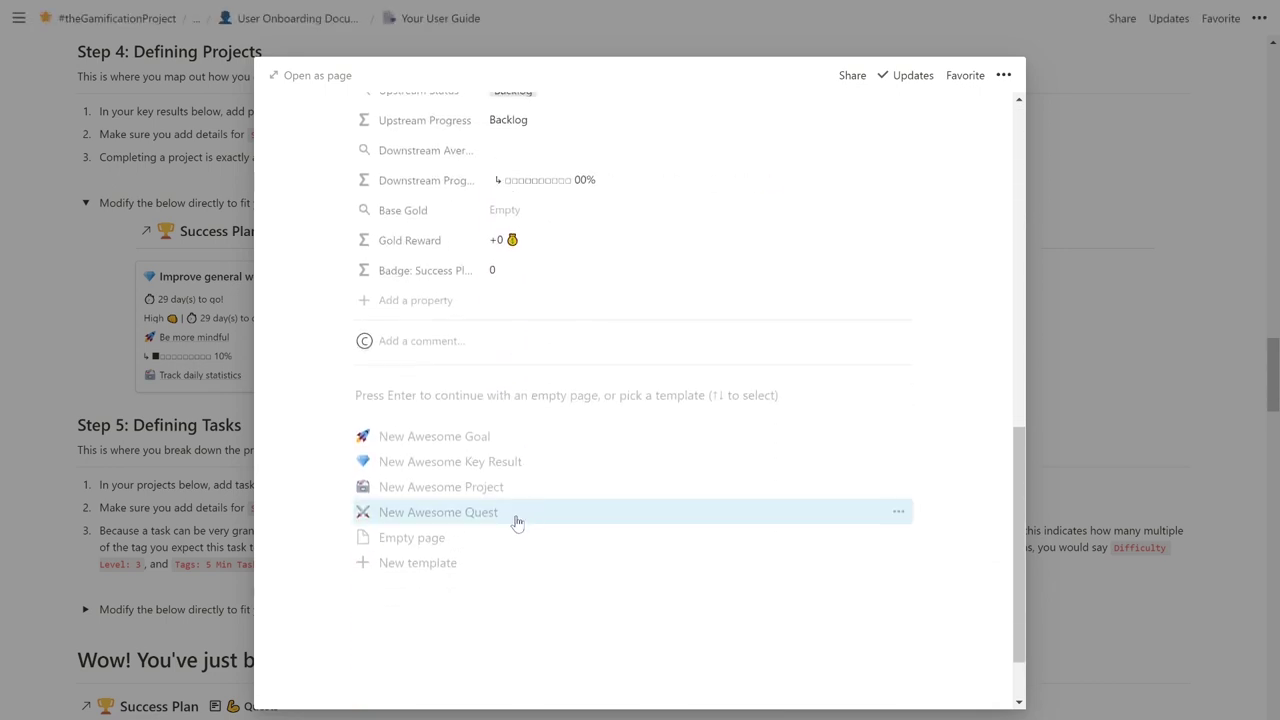
{"action": "left_click", "coordinate": [517, 512]}
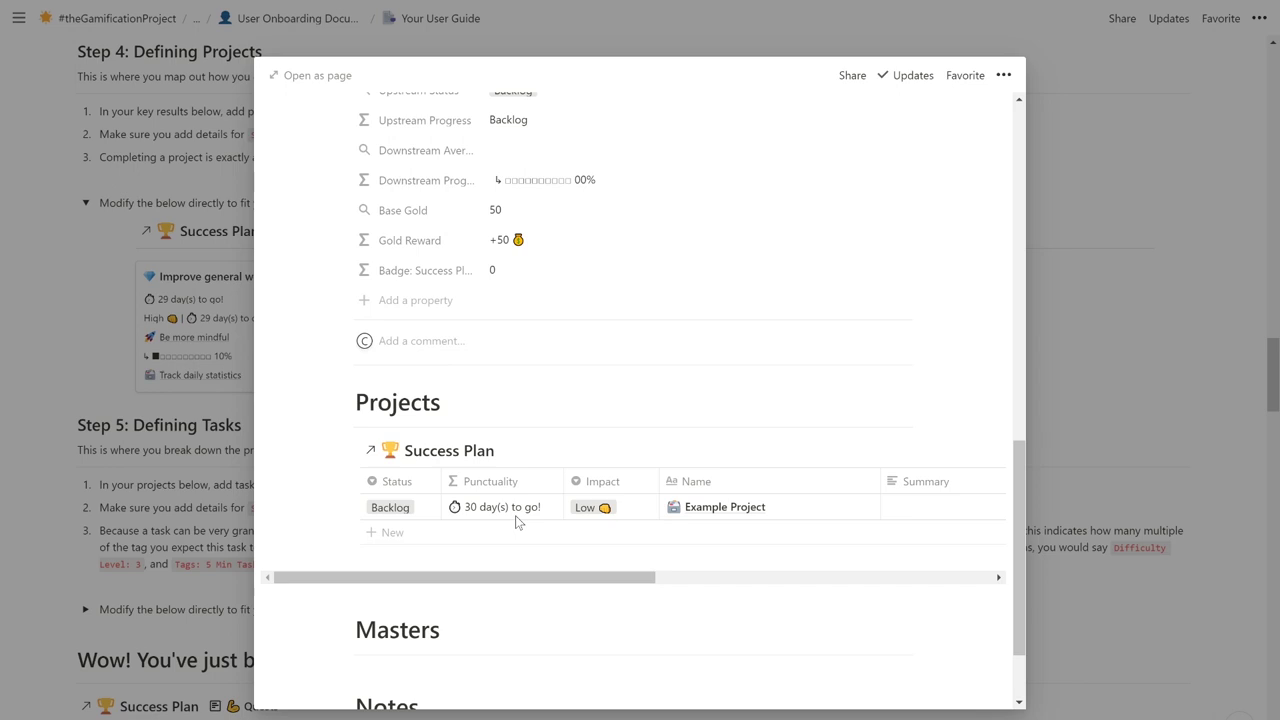
{"action": "scroll", "coordinate": [515, 517], "scroll_direction": "up", "scroll_amount": 10}
{"action": "scroll", "coordinate": [515, 515], "scroll_direction": "up", "scroll_amount": 2}
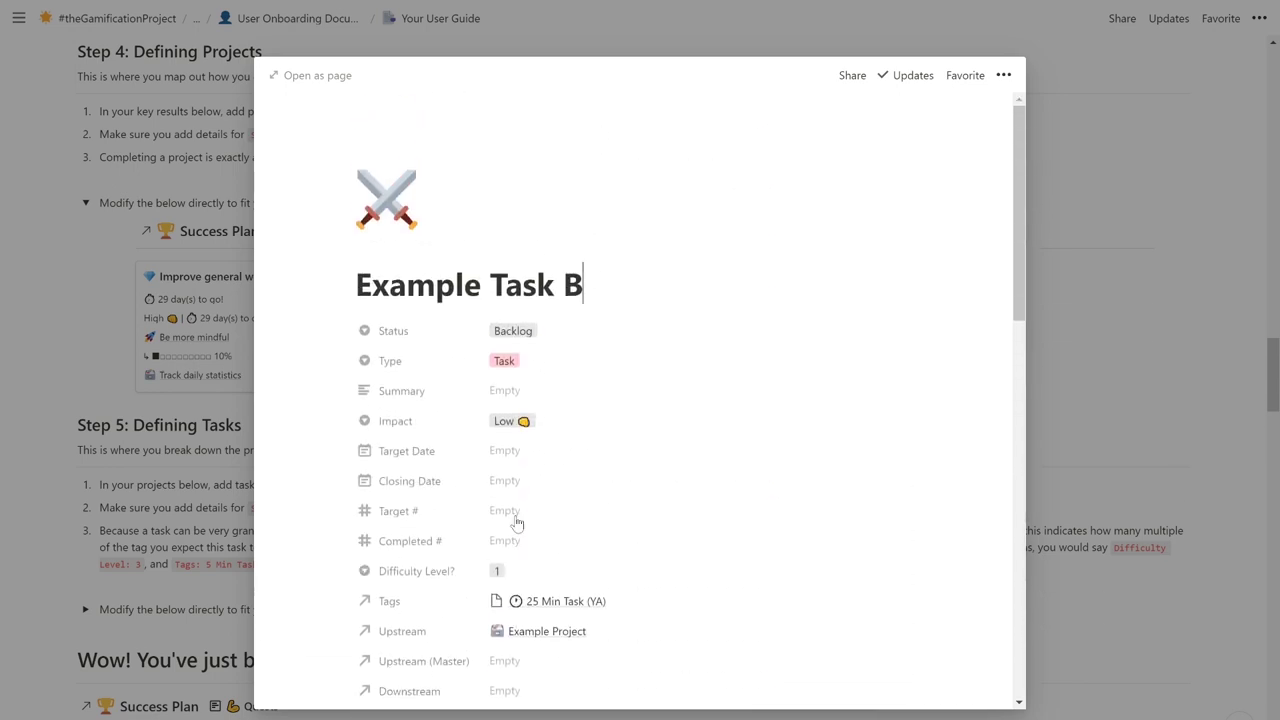
{"action": "left_click", "coordinate": [540, 463]}
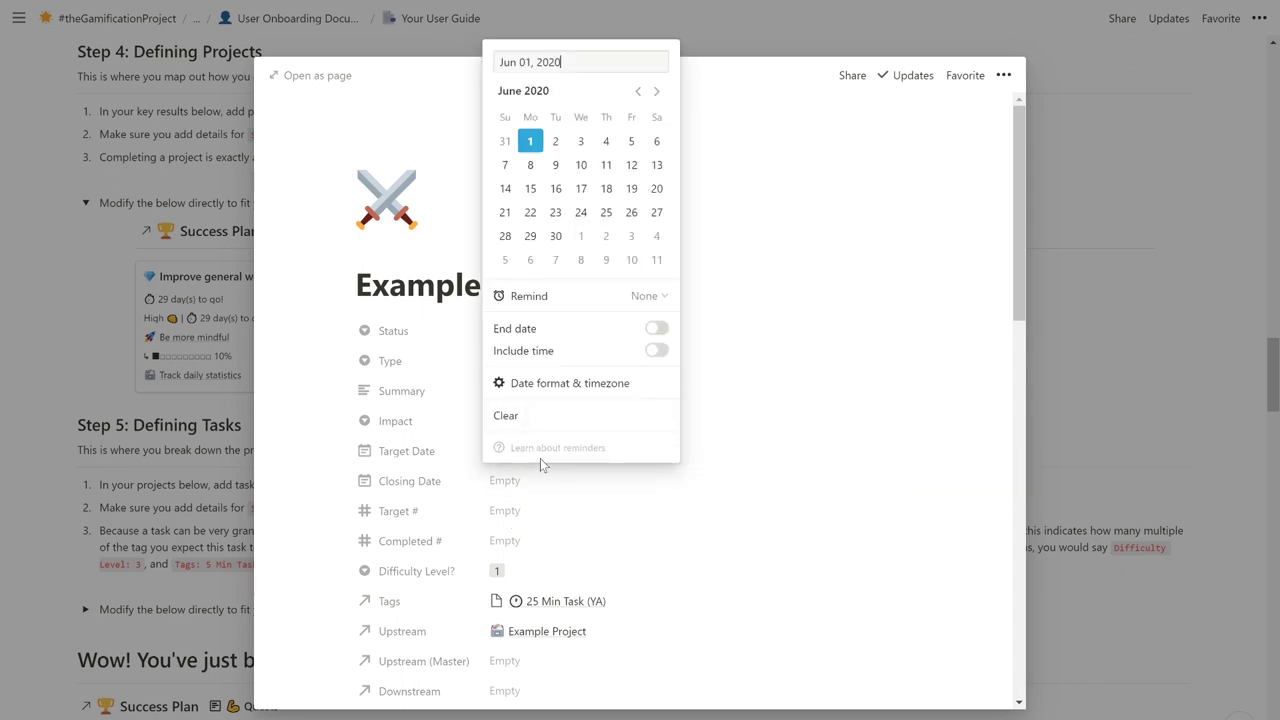
{"action": "left_click", "coordinate": [631, 141]}
{"action": "left_click", "coordinate": [748, 270]}
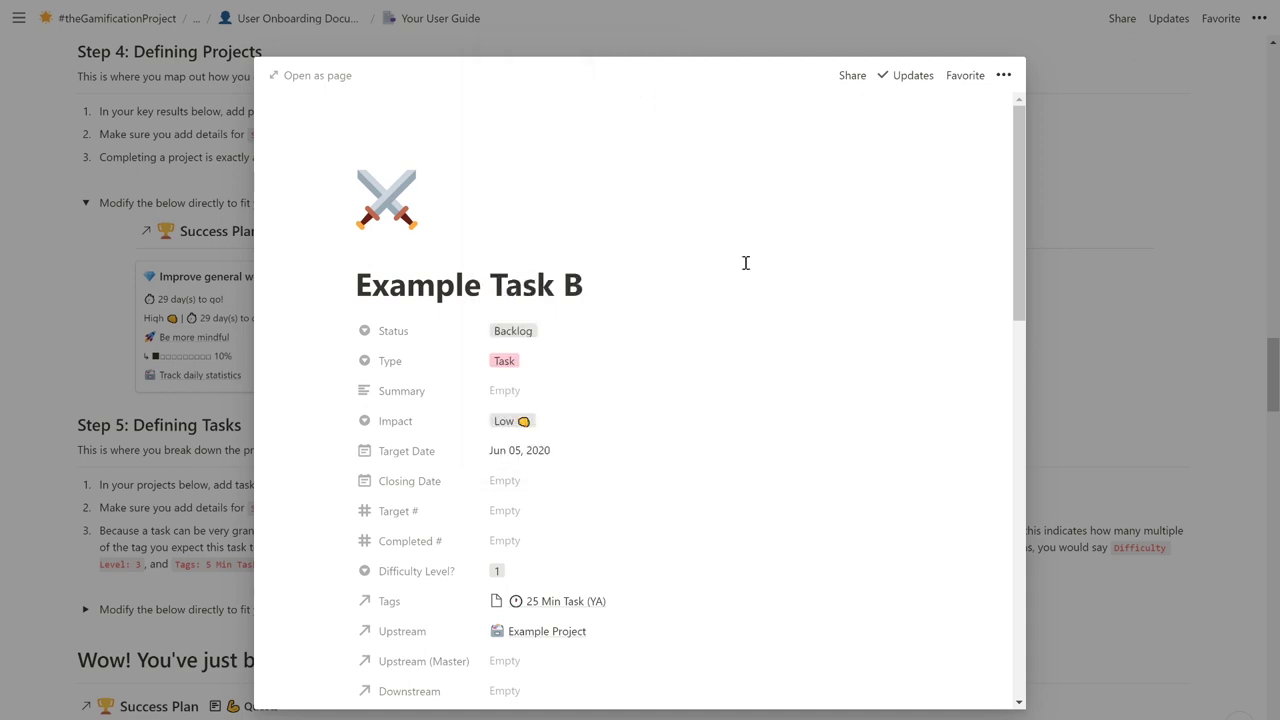
Step: Set Example Task B's Difficulty Level to 4 and close the task
{"action": "left_click", "coordinate": [574, 572]}
{"action": "left_click", "coordinate": [531, 646]}
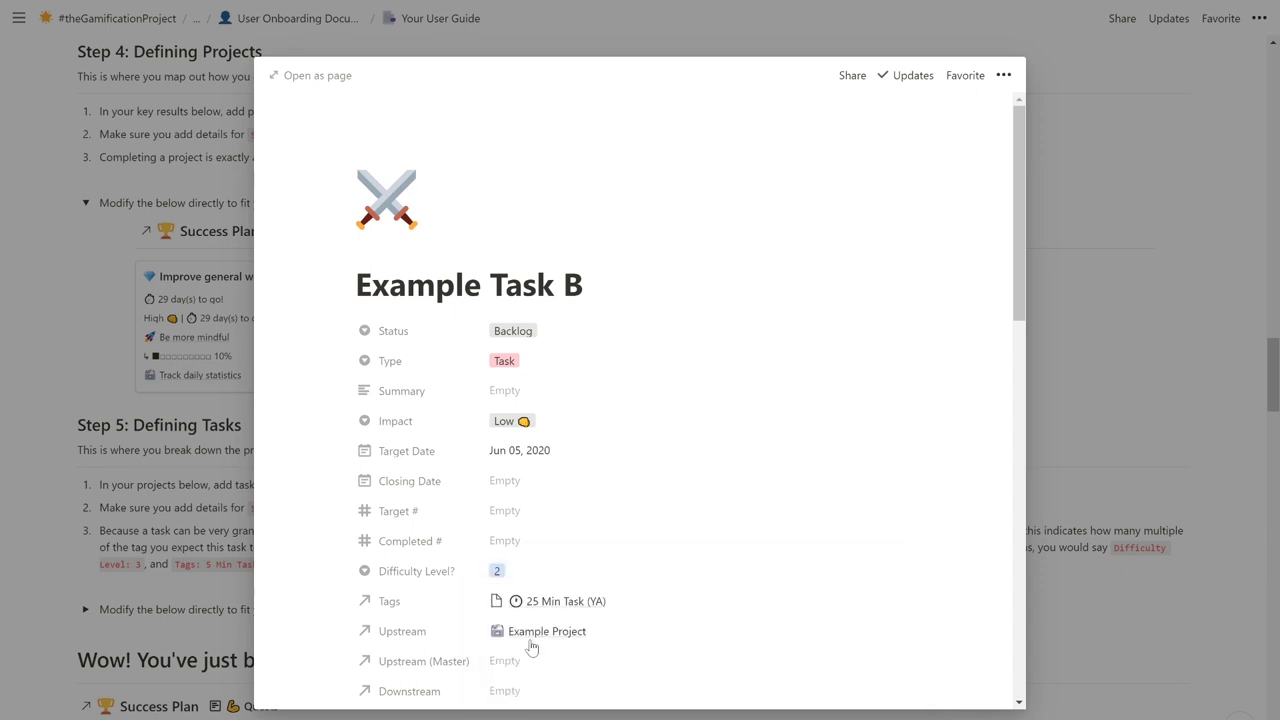
{"action": "left_click", "coordinate": [541, 572]}
{"action": "left_click", "coordinate": [557, 688]}
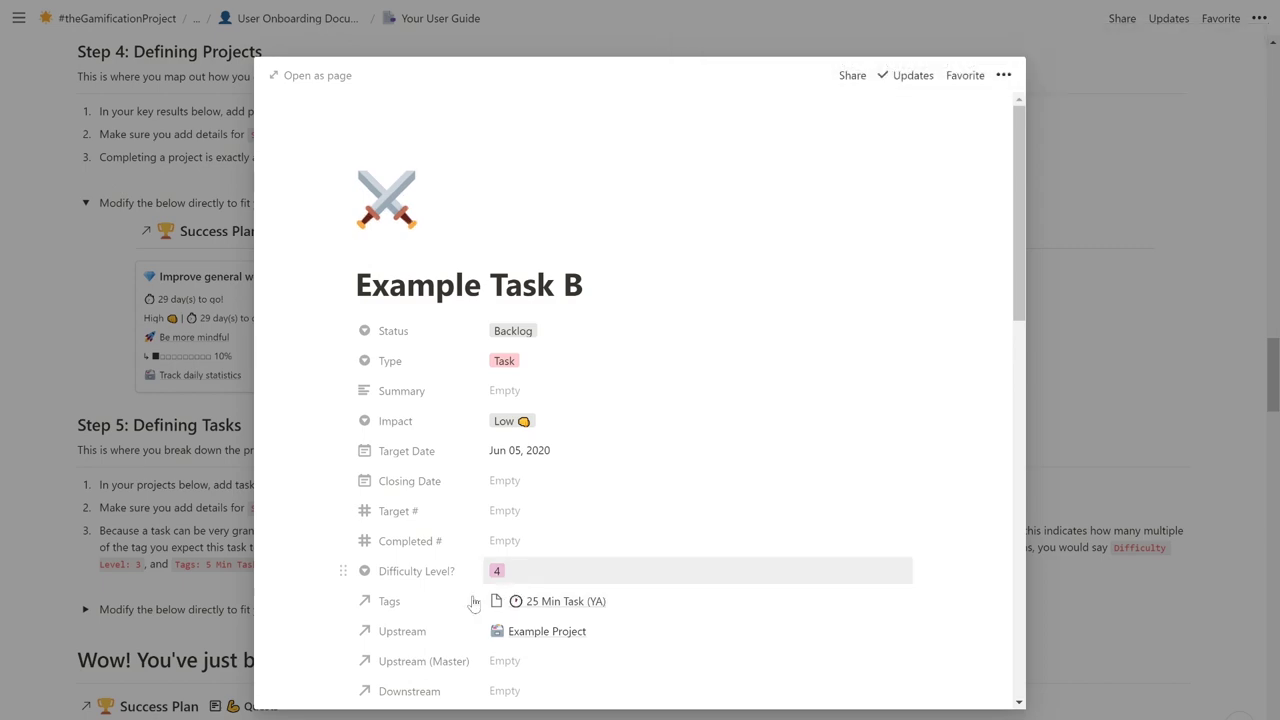
{"action": "left_click", "coordinate": [227, 549]}
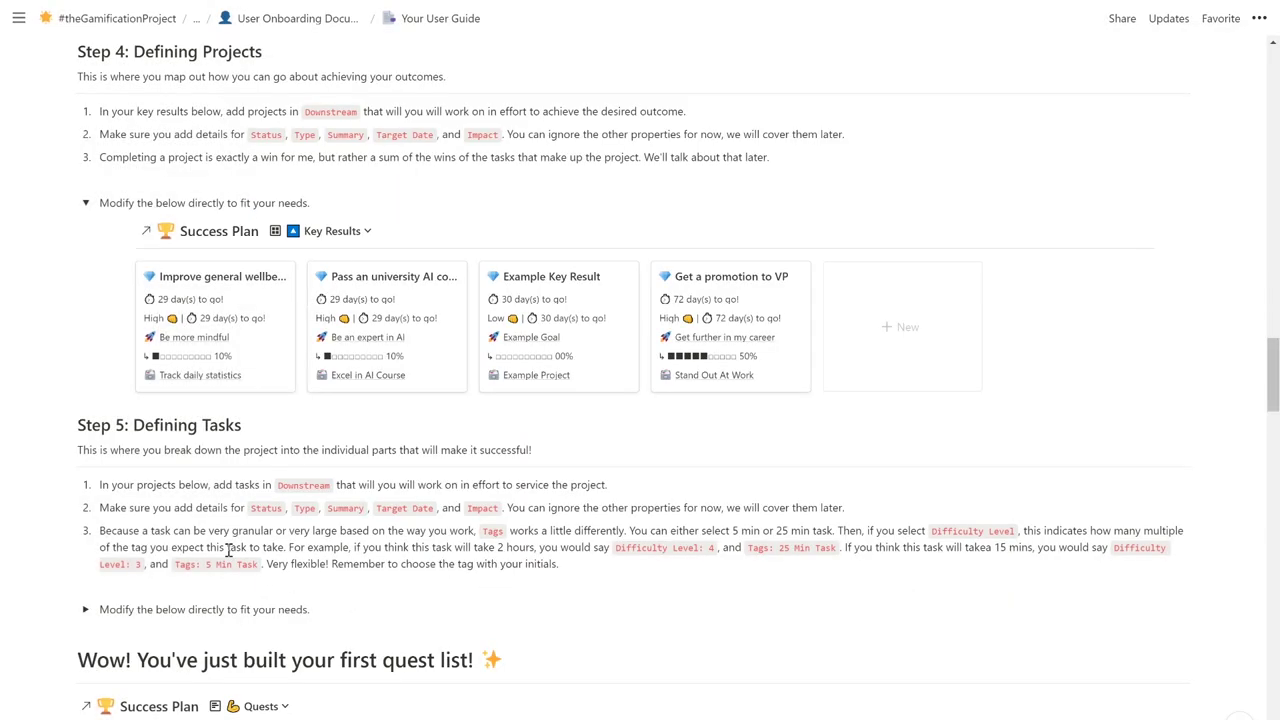
Step: Open Example Task A and change its Target Date to Jun 02, 2020
{"action": "scroll", "coordinate": [228, 549], "scroll_direction": "down", "scroll_amount": 3}
{"action": "scroll", "coordinate": [228, 552], "scroll_direction": "down", "scroll_amount": 3}
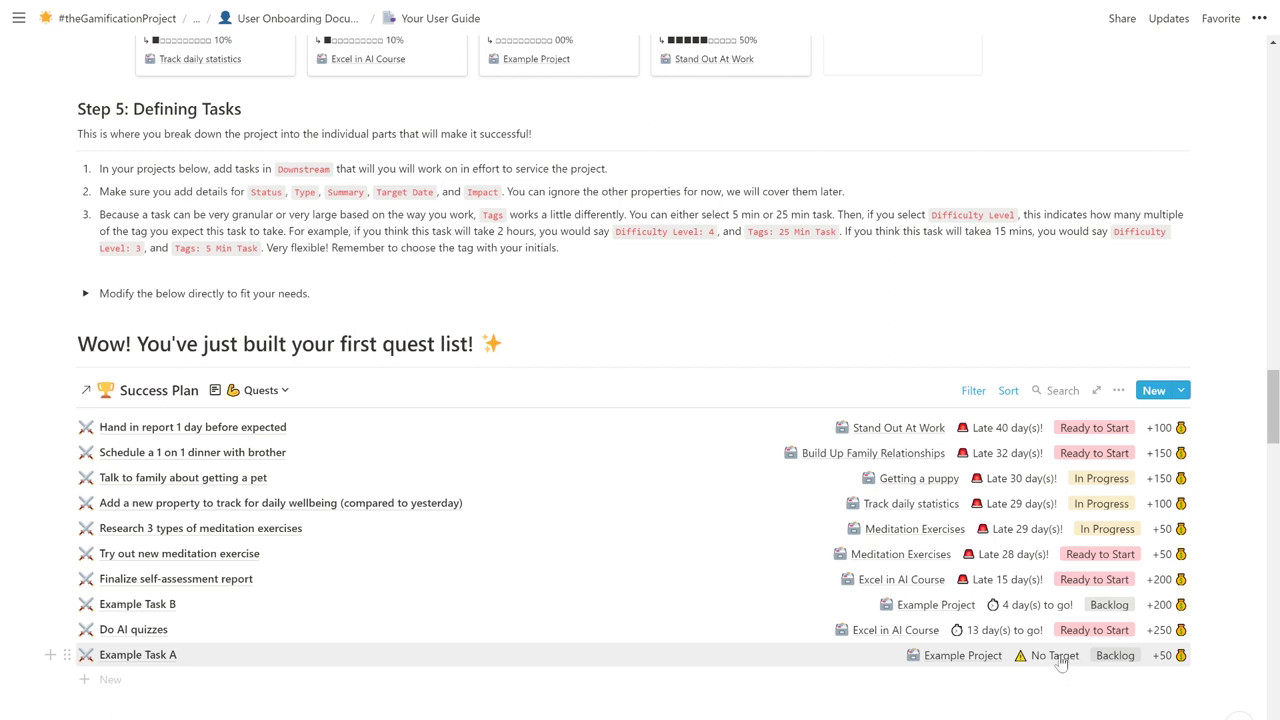
{"action": "left_click", "coordinate": [1059, 655]}
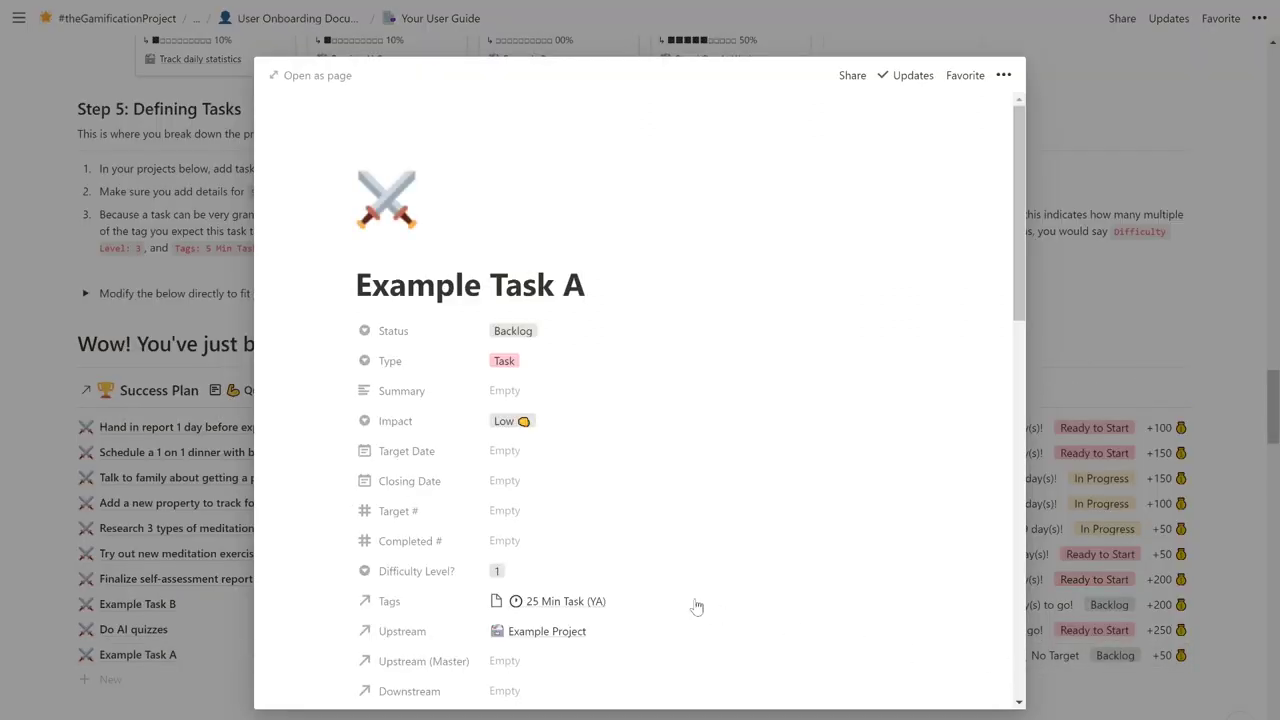
{"action": "left_click", "coordinate": [530, 452]}
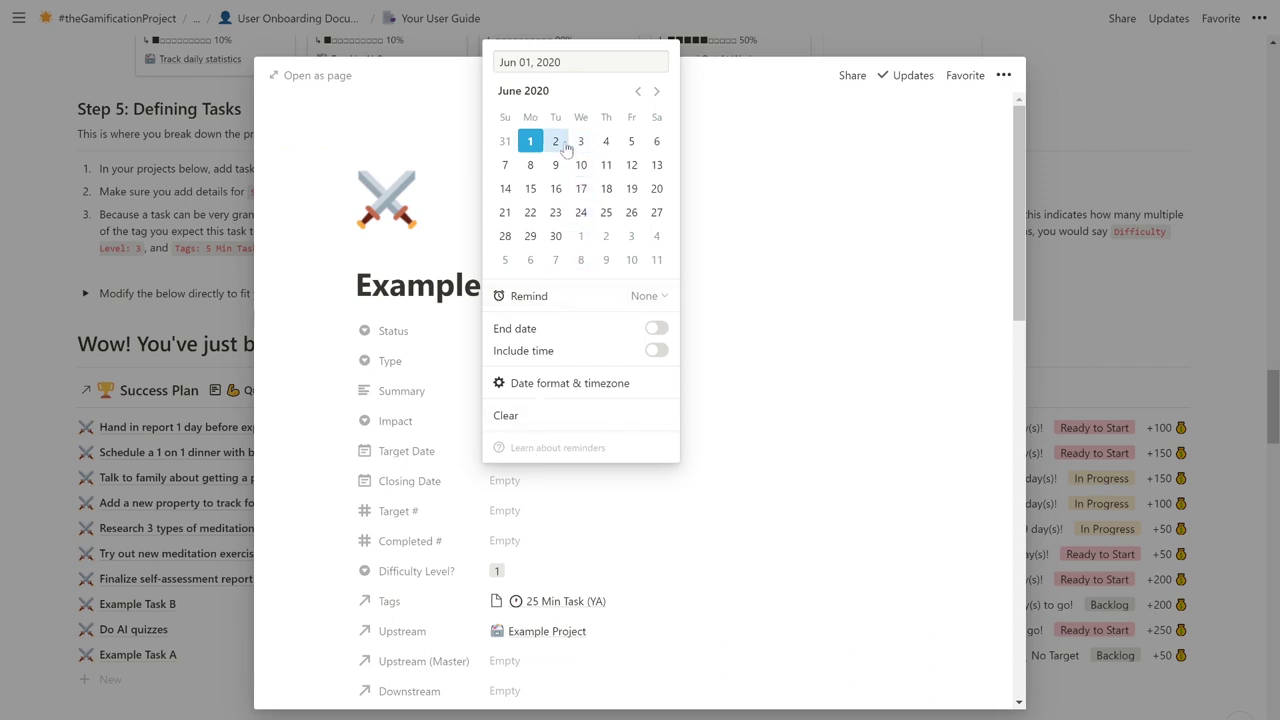
{"action": "left_click", "coordinate": [556, 142]}
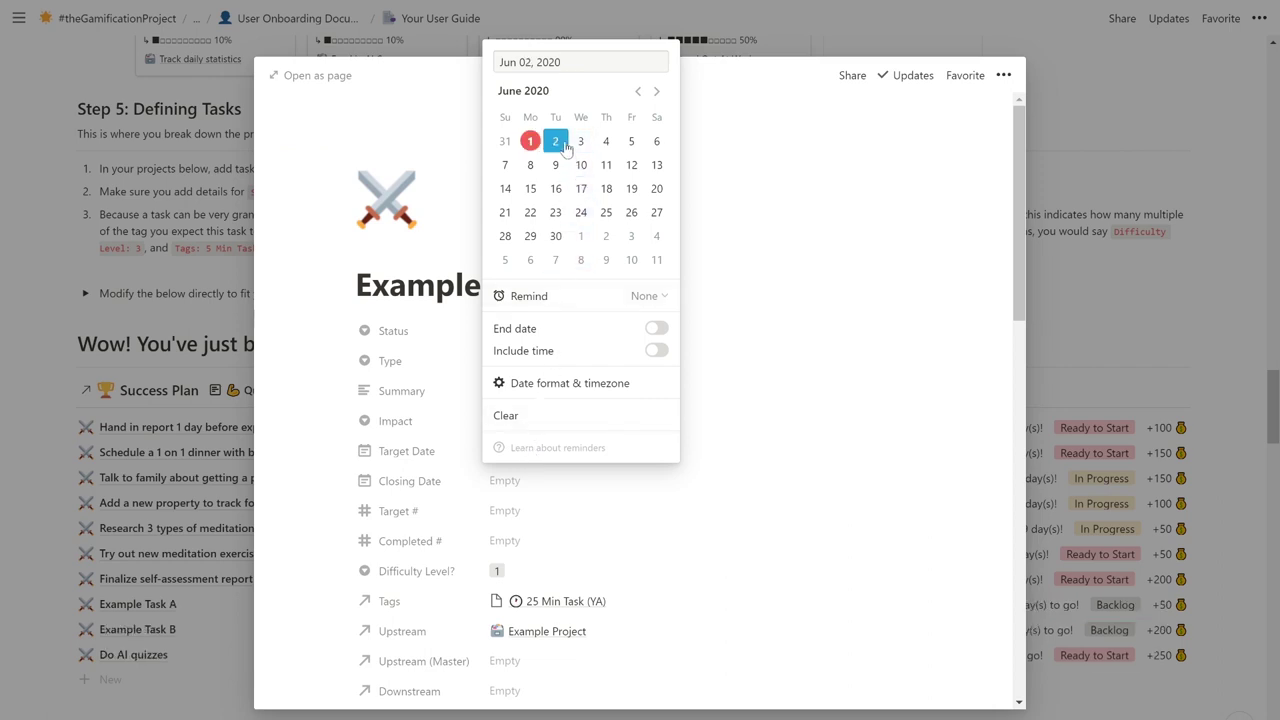
{"action": "left_click", "coordinate": [746, 266]}
{"action": "left_click", "coordinate": [1104, 415]}
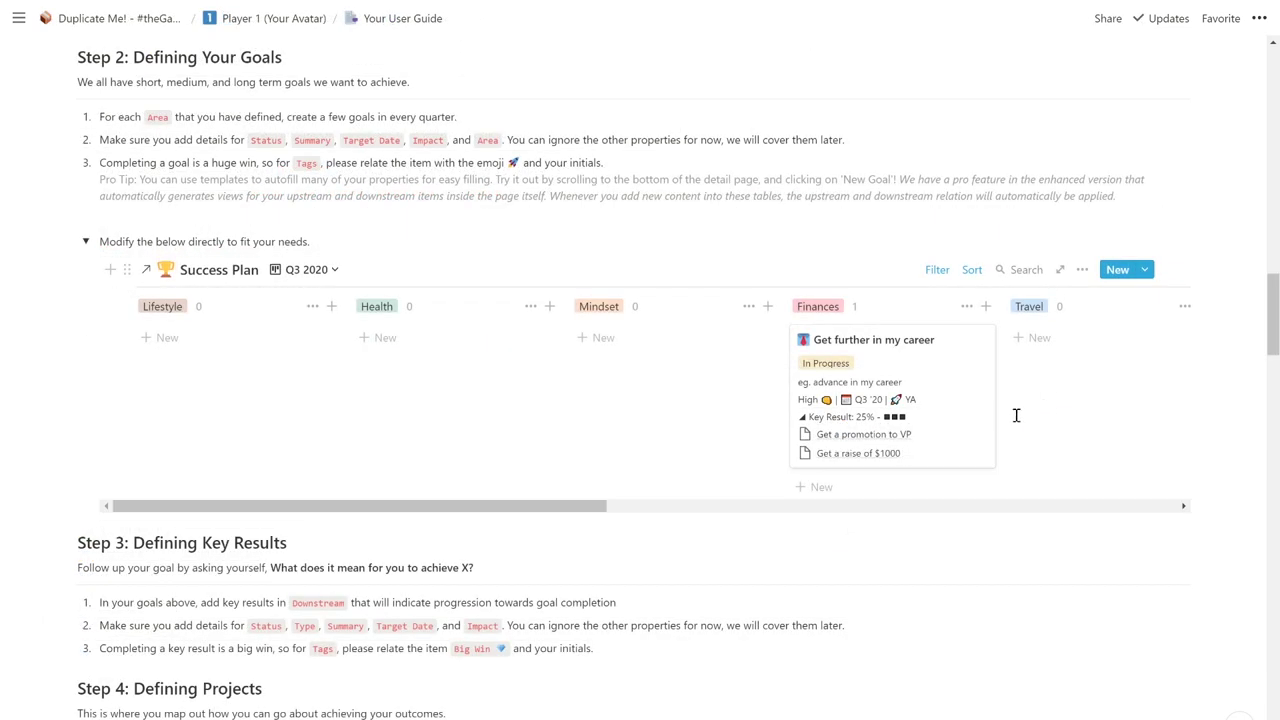
Step: Open the 'Get further in my career' goal and start a Downstream item named 'Example Downstream Item'
{"action": "left_click", "coordinate": [957, 428]}
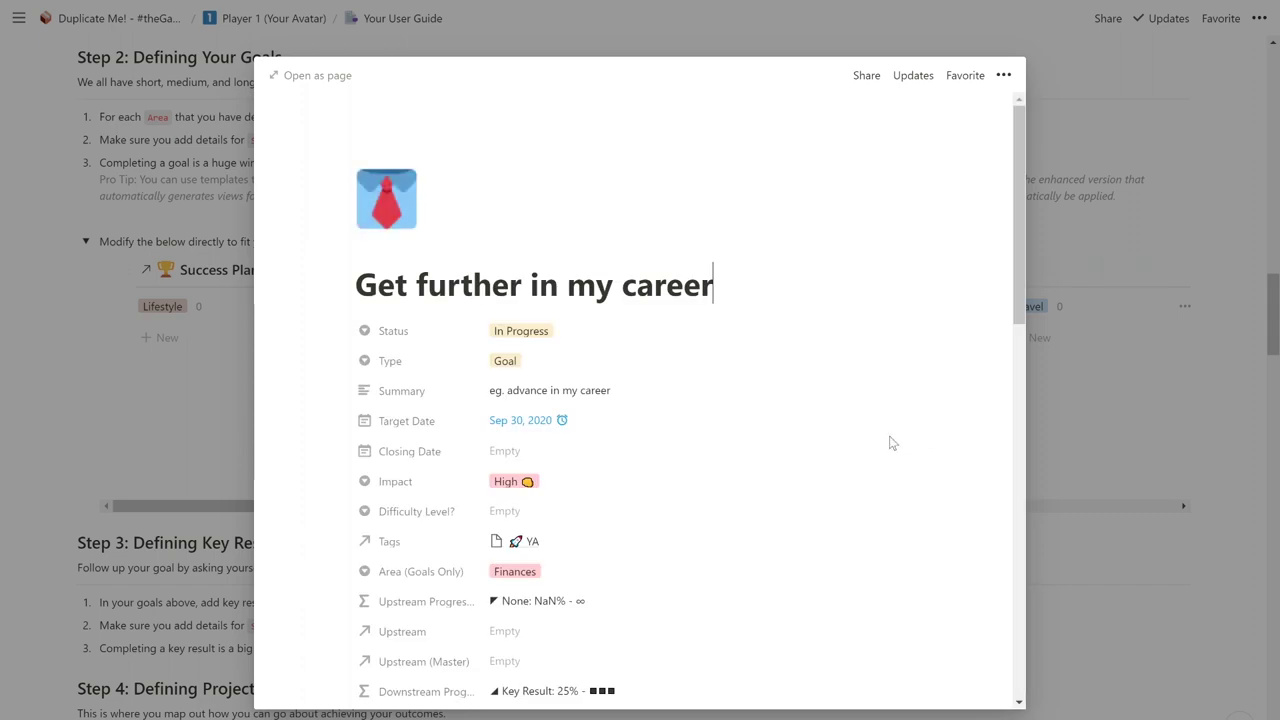
{"action": "scroll", "coordinate": [650, 540], "scroll_direction": "down", "scroll_amount": 2}
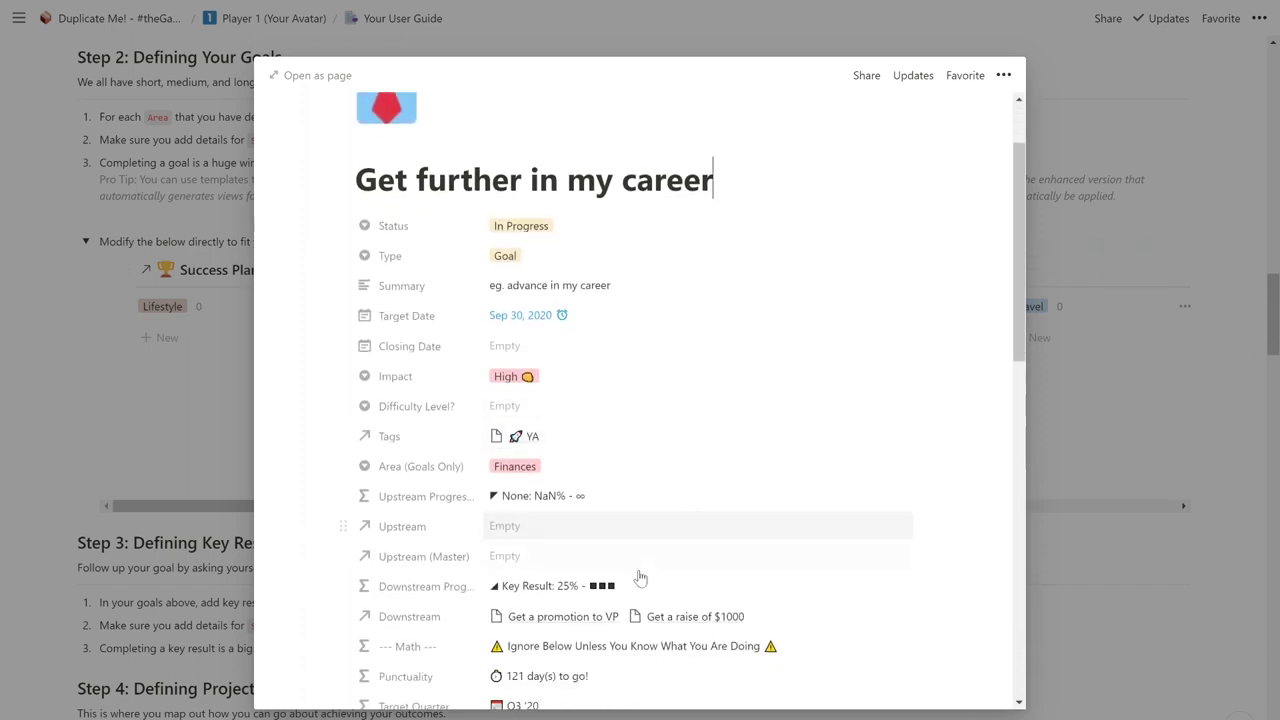
{"action": "left_click", "coordinate": [755, 617]}
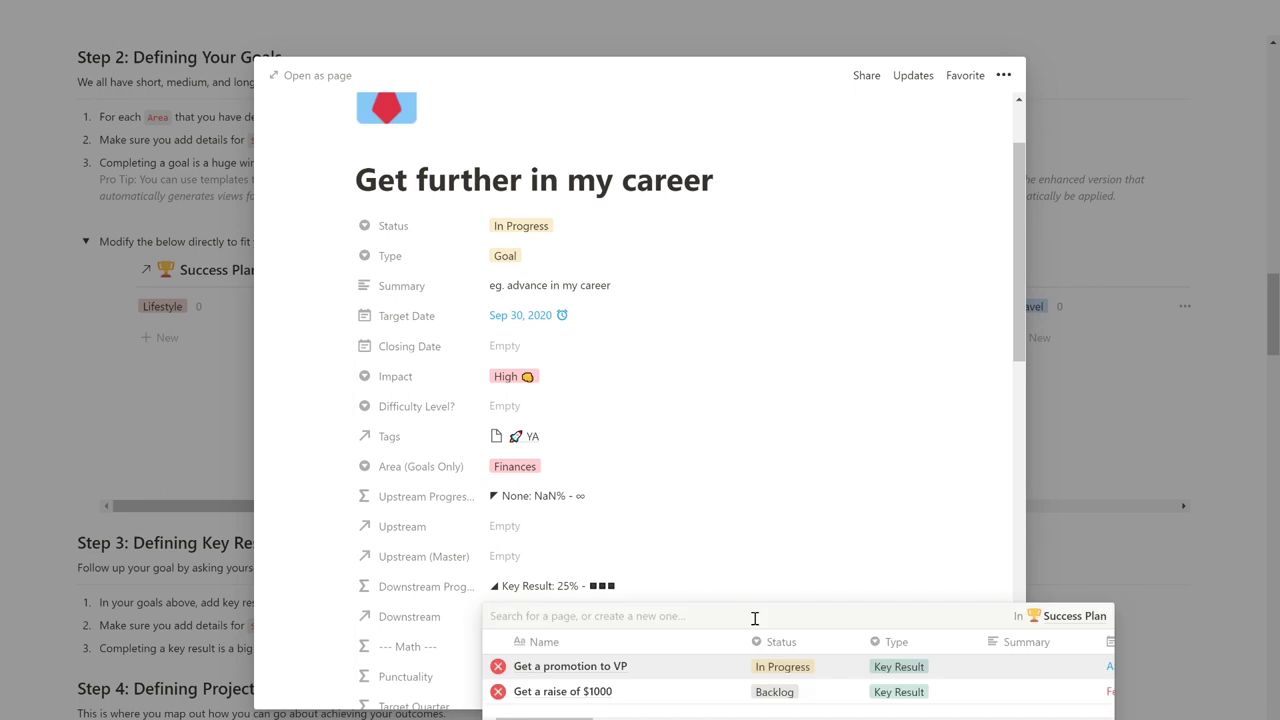
{"action": "type", "text": "Example Downs"}
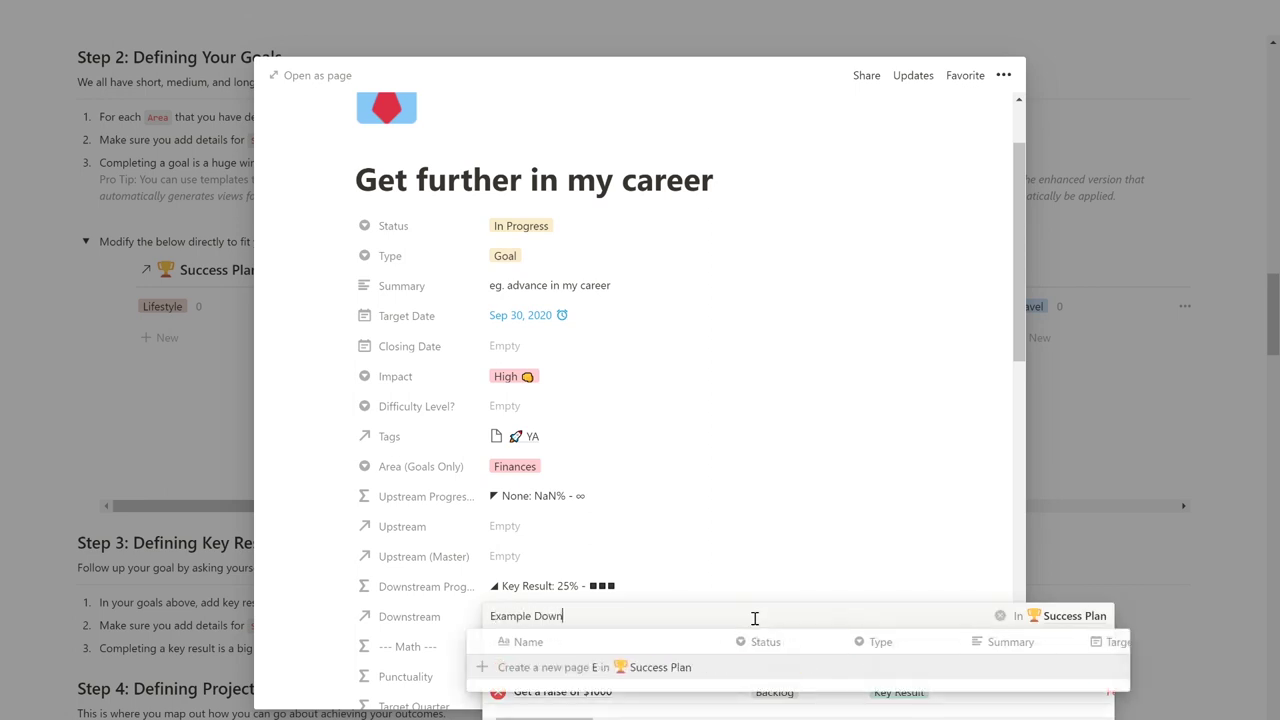
{"action": "type", "text": "tream Item"}
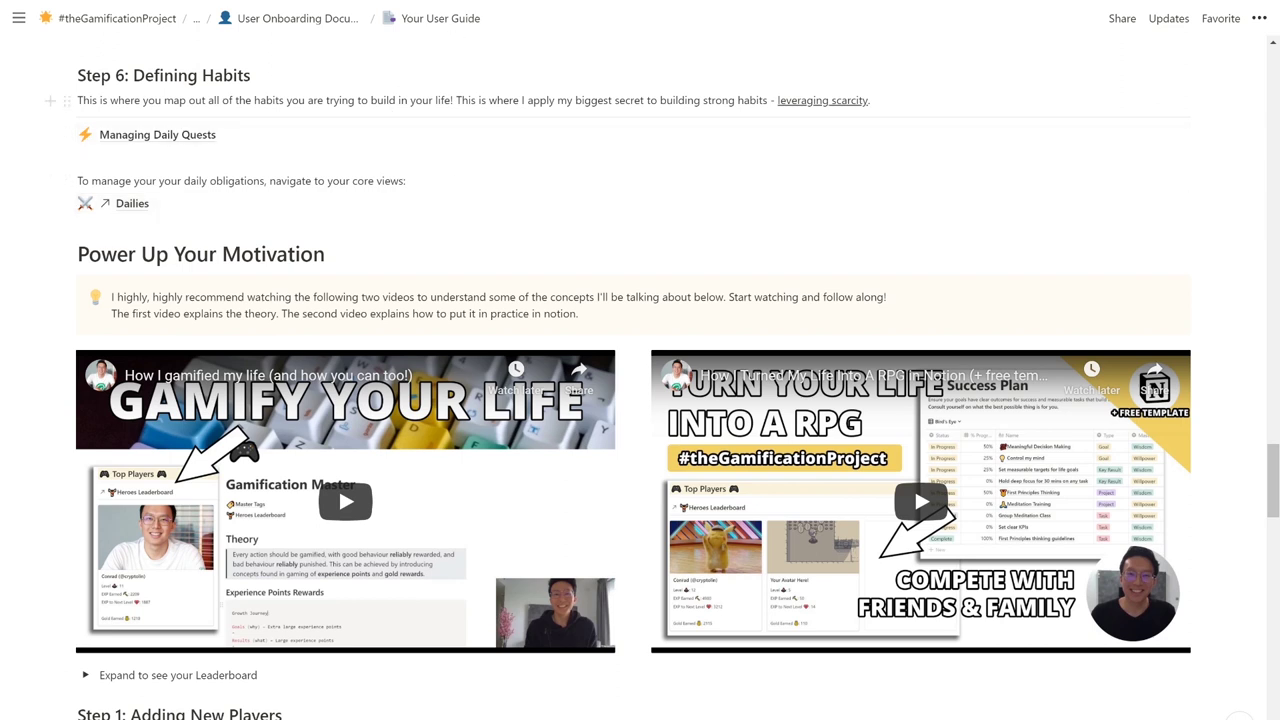
Step: Go to Managing Daily Quests and open the Jun 02, 2020 daily quest card
{"action": "left_click", "coordinate": [157, 134]}
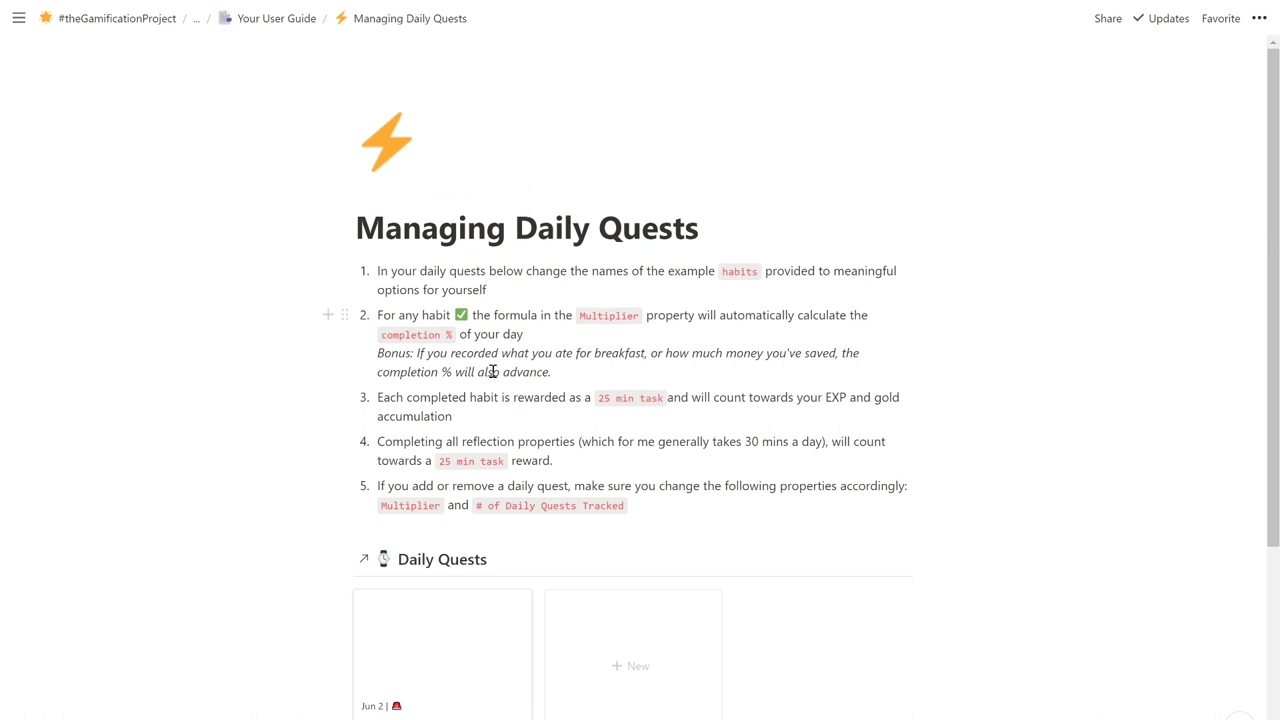
{"action": "scroll", "coordinate": [486, 380], "scroll_direction": "down", "scroll_amount": 1}
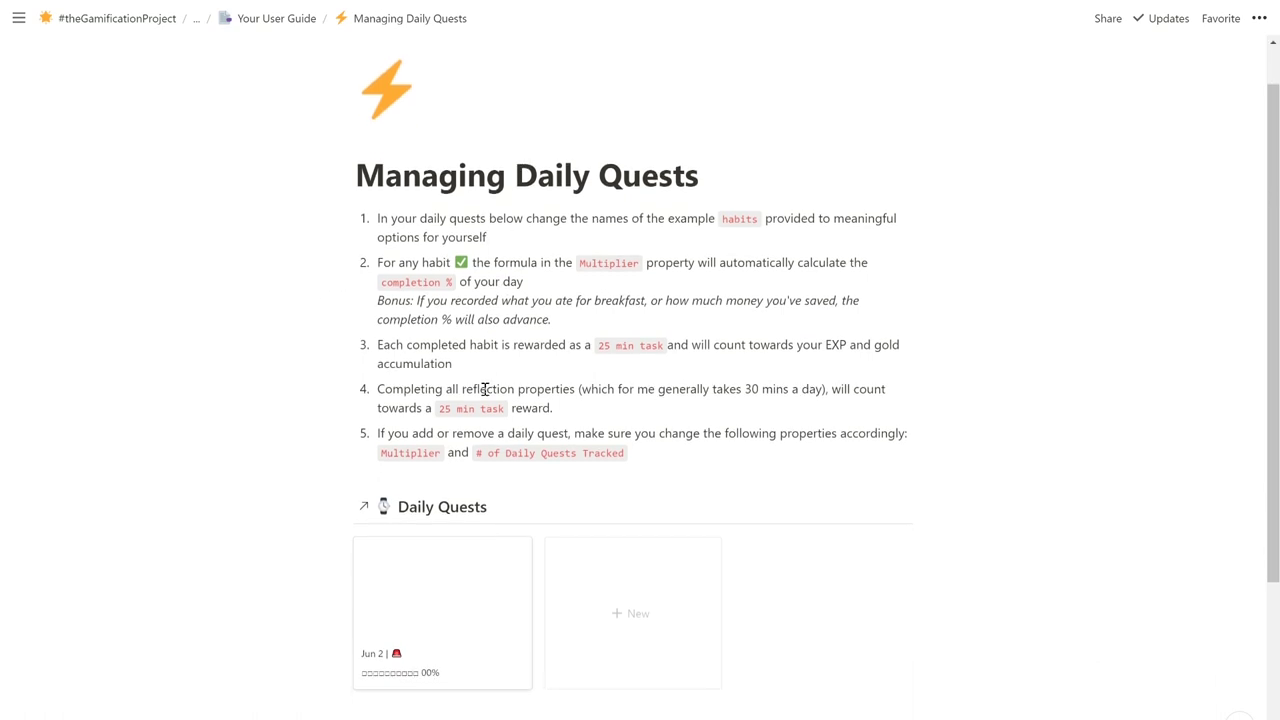
{"action": "left_click", "coordinate": [454, 572]}
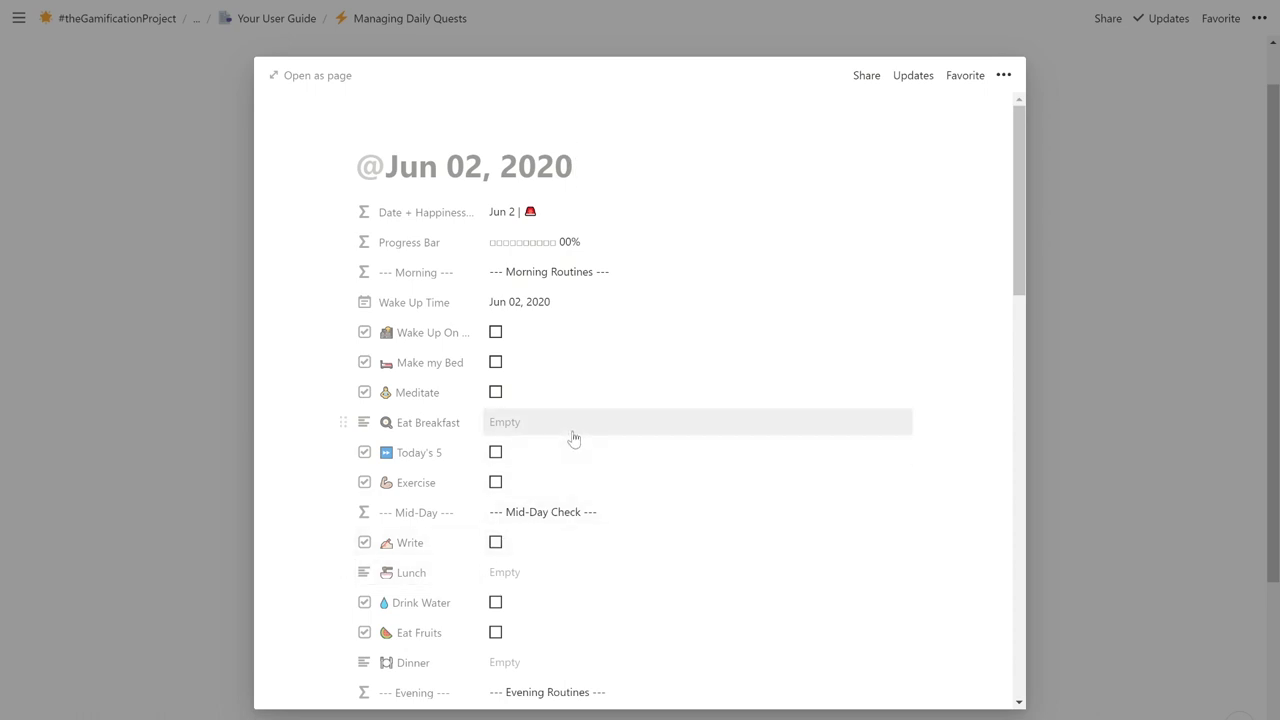
Step: Tick the Wake Up, Make my Bed and Meditate habits
{"action": "left_click", "coordinate": [575, 340]}
{"action": "left_click", "coordinate": [573, 362]}
{"action": "left_click", "coordinate": [574, 392]}
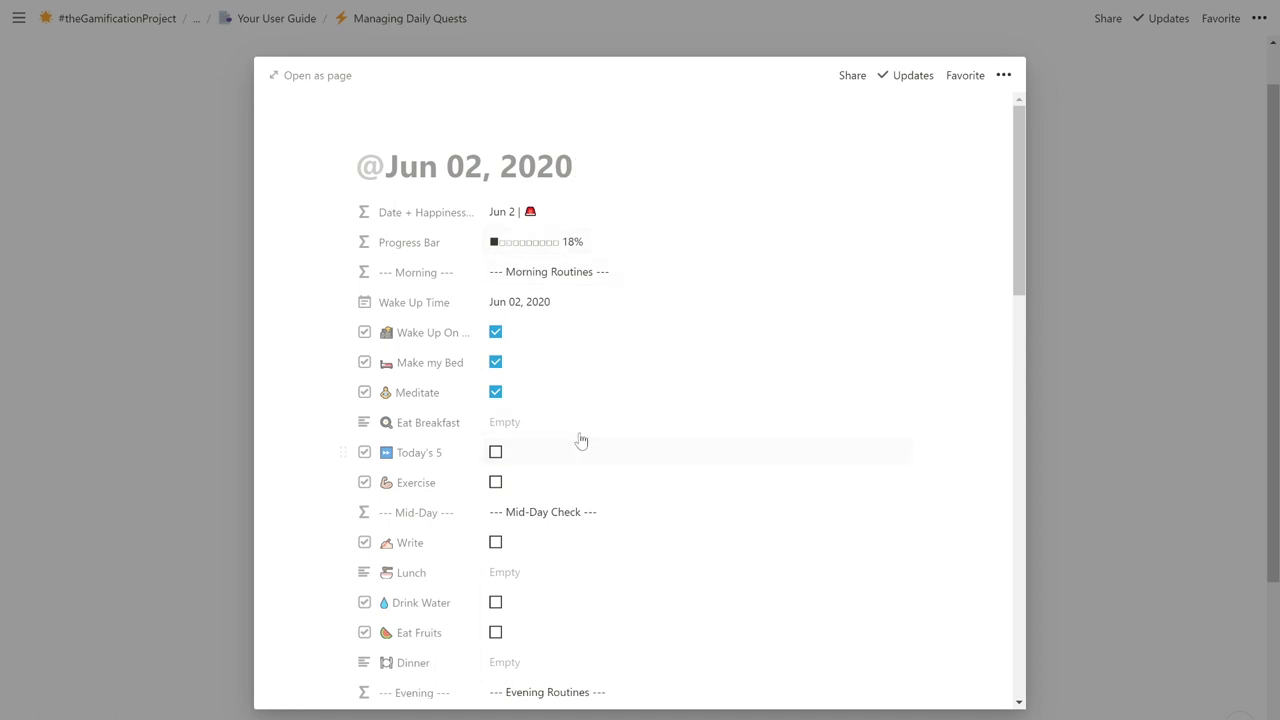
Step: Log 'Eggs and Ham' for Eat Breakfast
{"action": "left_click", "coordinate": [577, 423]}
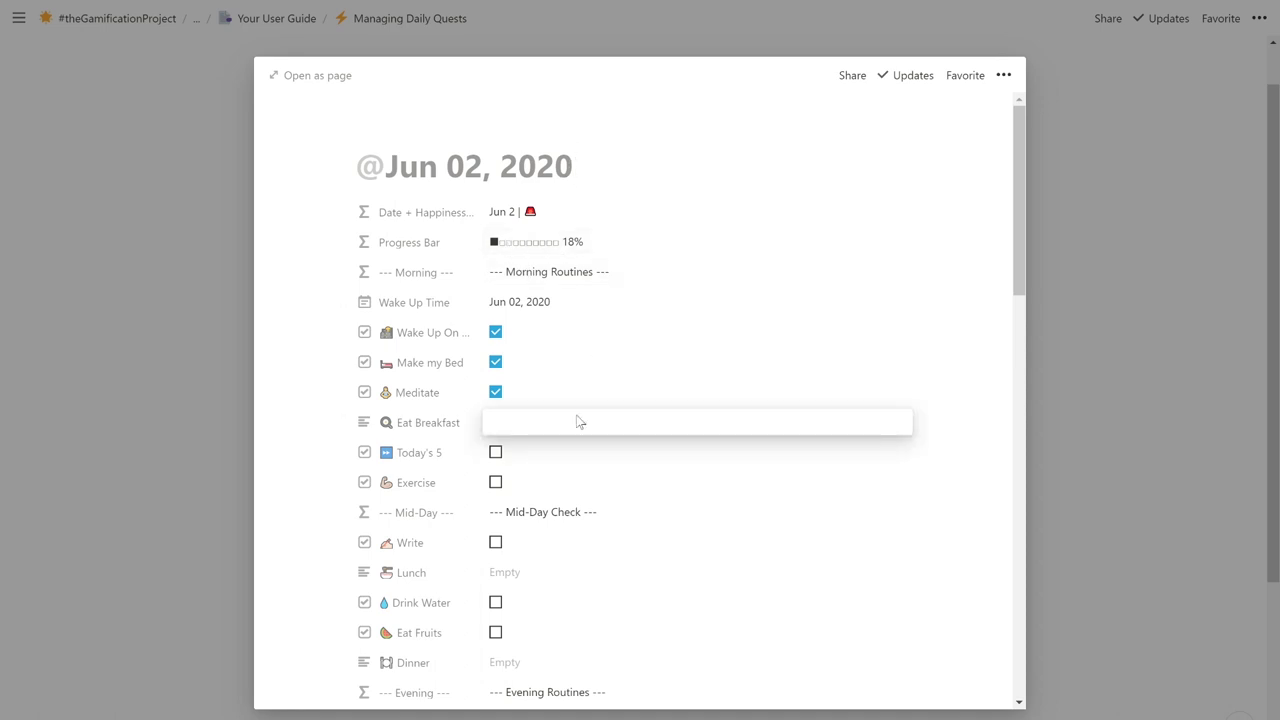
{"action": "type", "text": "Eggs and Ham"}
{"action": "key", "text": "Return"}
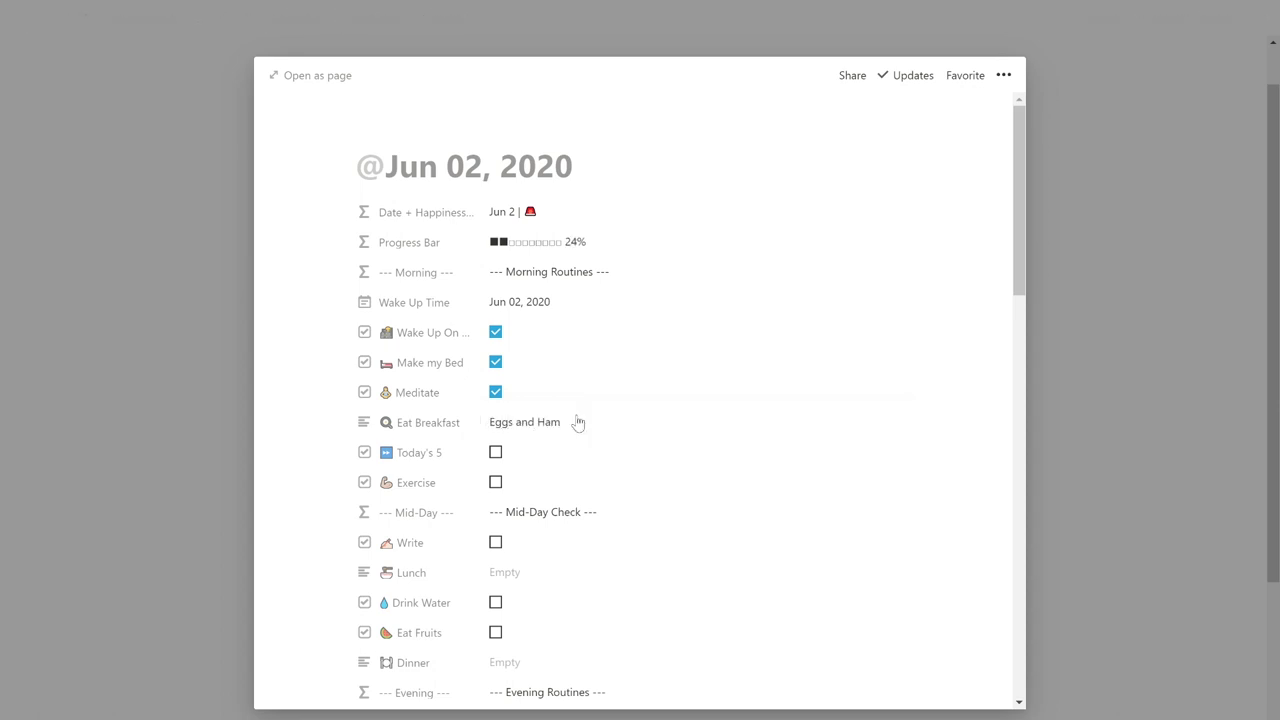
Step: Record 'Travel' as Saved Money with a Saved Amount of 50
{"action": "scroll", "coordinate": [576, 421], "scroll_direction": "down", "scroll_amount": 5}
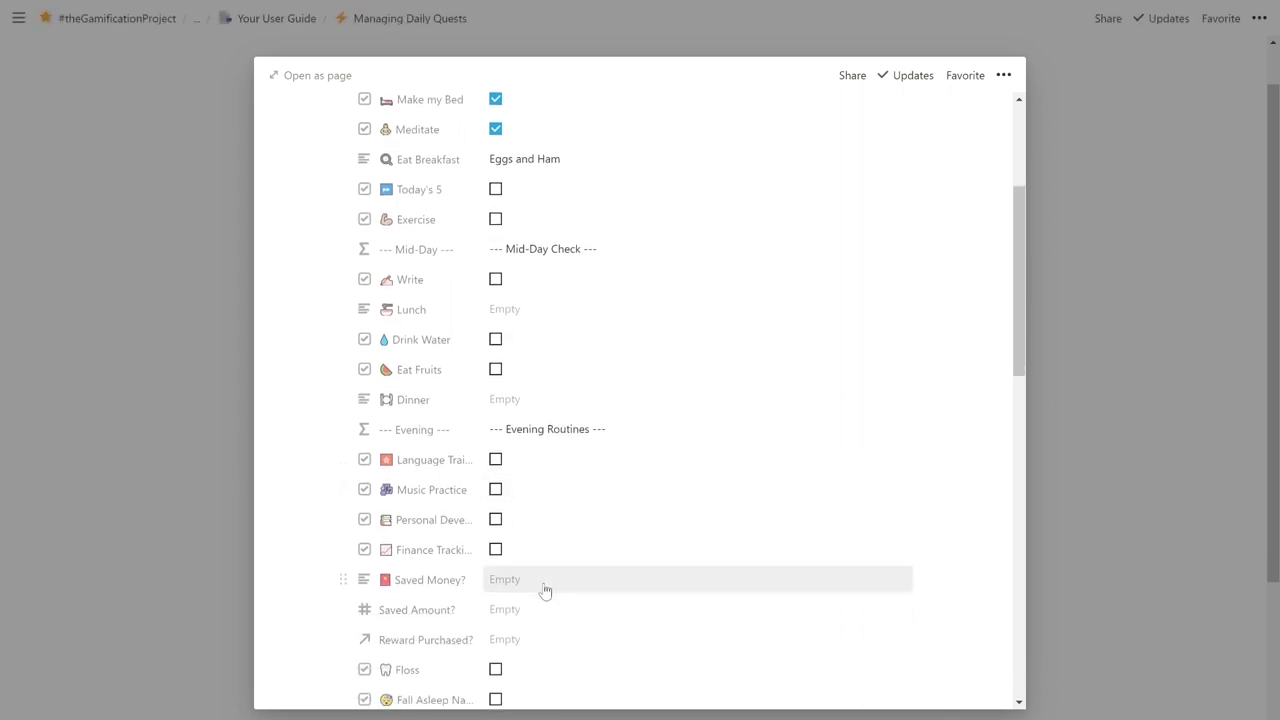
{"action": "left_click", "coordinate": [543, 588]}
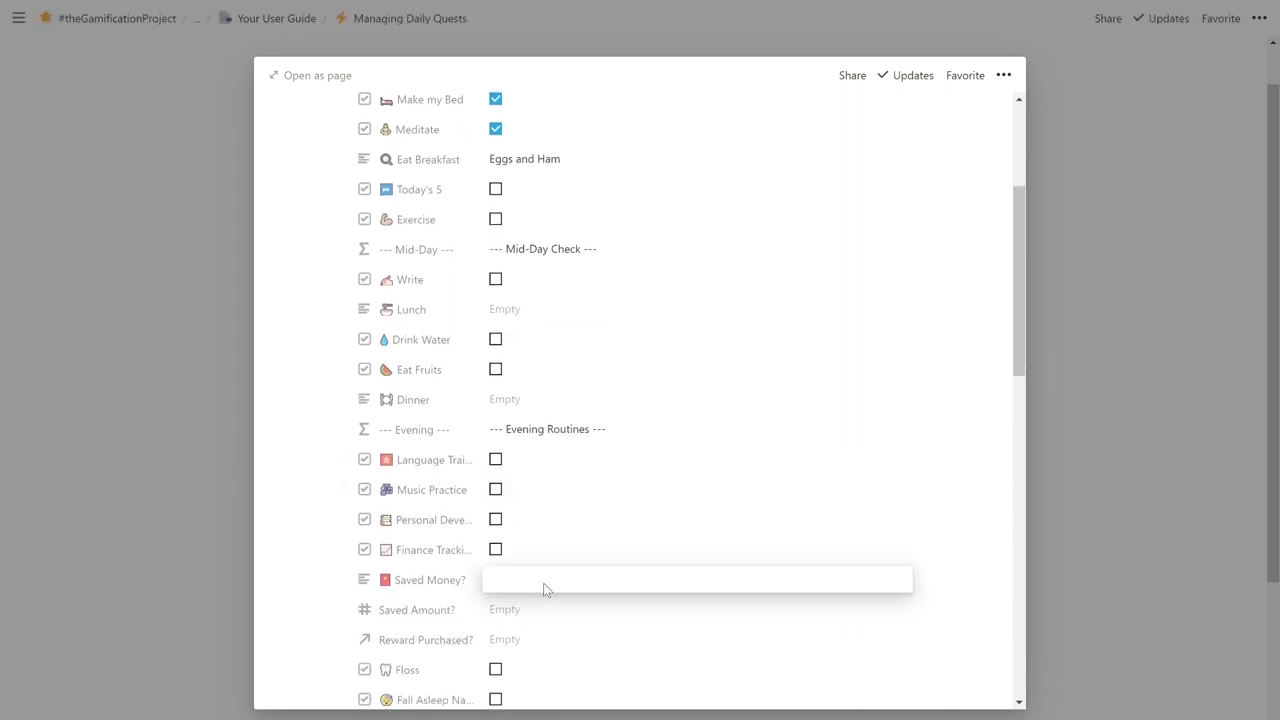
{"action": "type", "text": "Travel"}
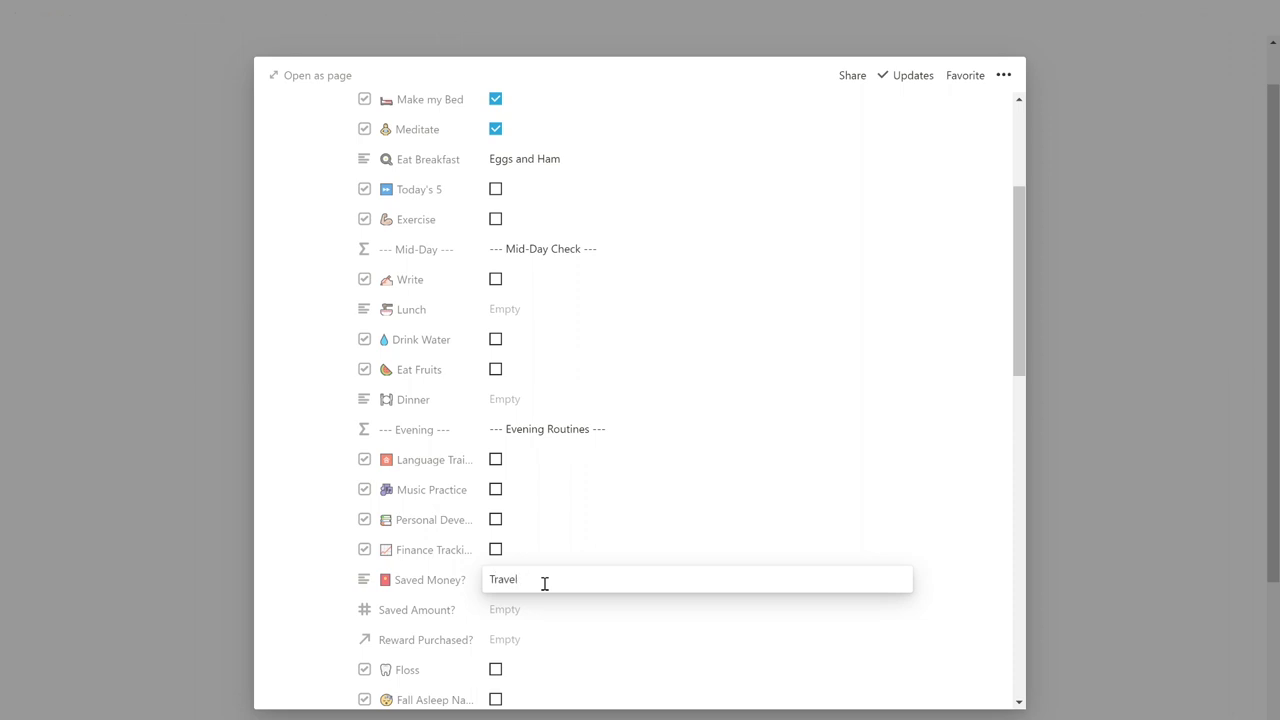
{"action": "left_click", "coordinate": [528, 614]}
{"action": "left_click", "coordinate": [529, 612]}
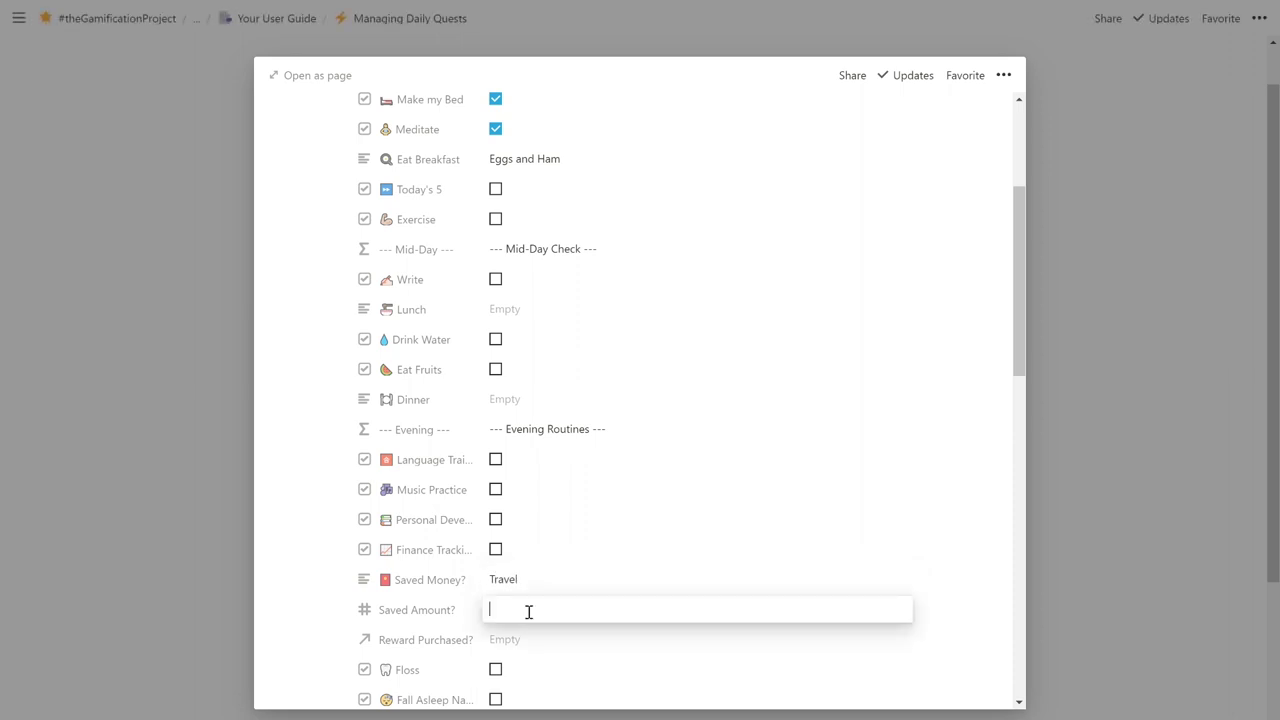
{"action": "type", "text": "50"}
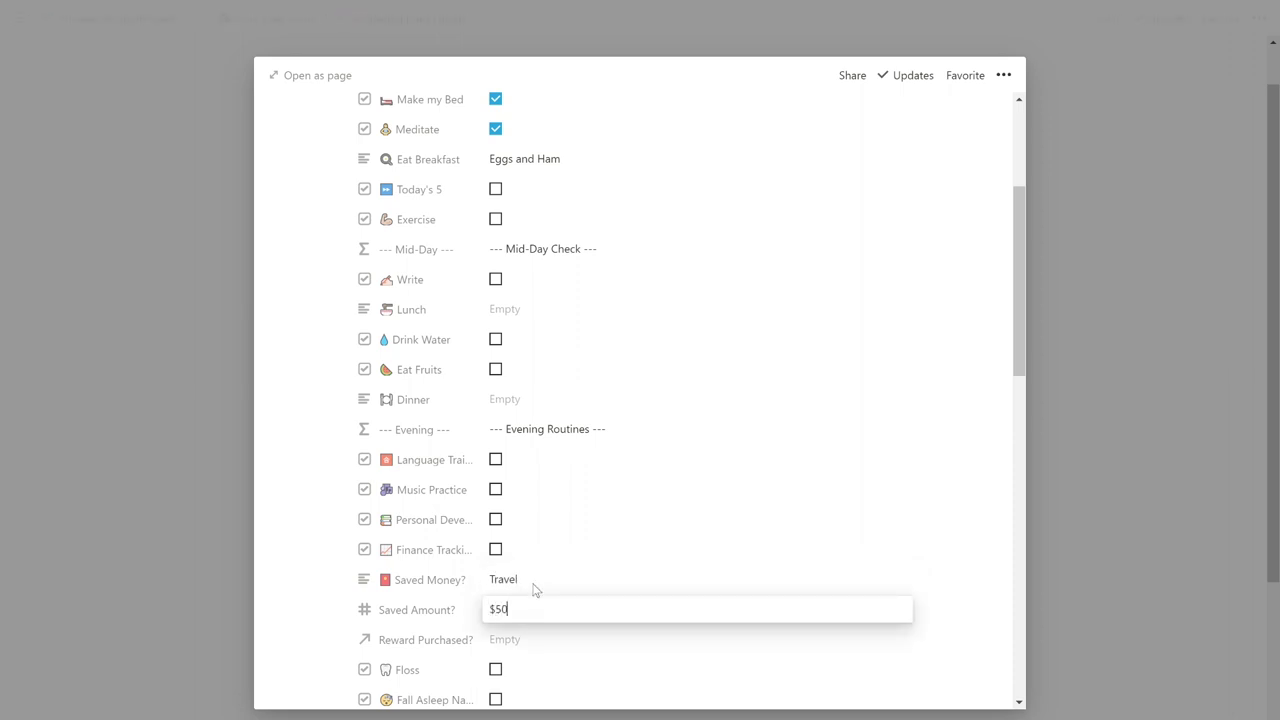
{"action": "key", "text": "Return"}
Step: Apply the Daily Reflection template to the entry and close the quest
{"action": "scroll", "coordinate": [534, 587], "scroll_direction": "up", "scroll_amount": 3}
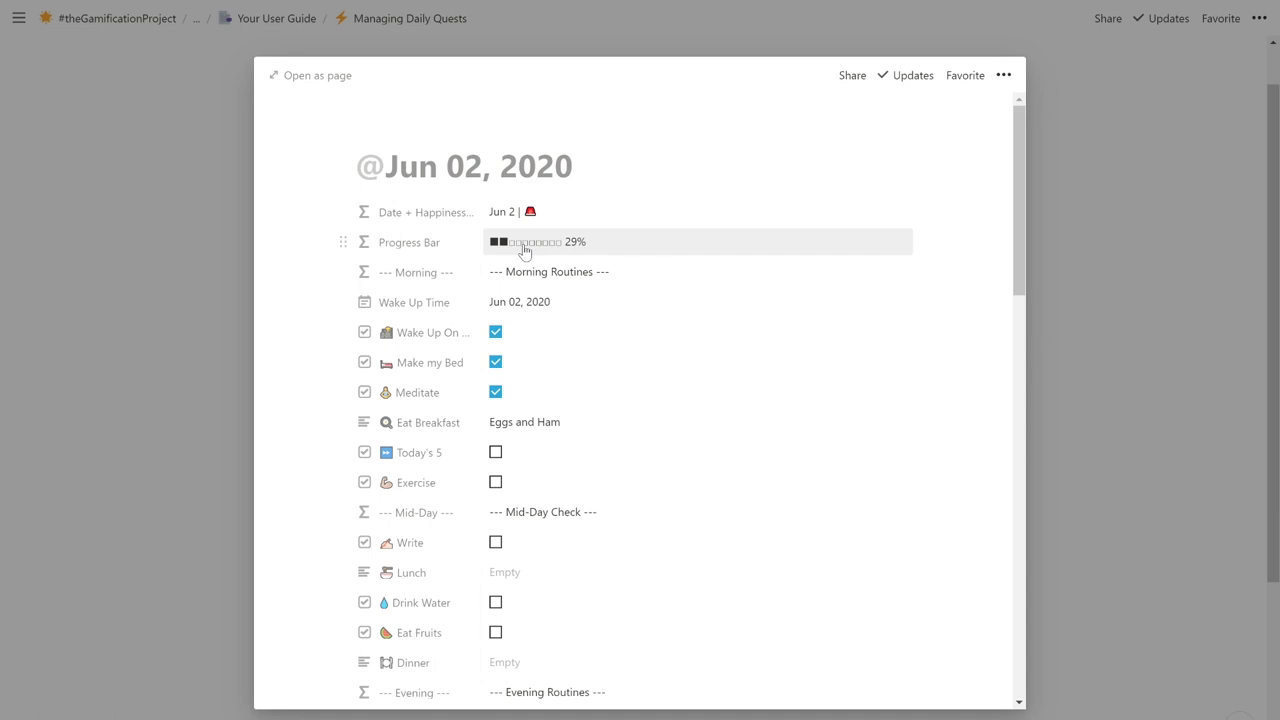
{"action": "scroll", "coordinate": [657, 420], "scroll_direction": "down", "scroll_amount": 6}
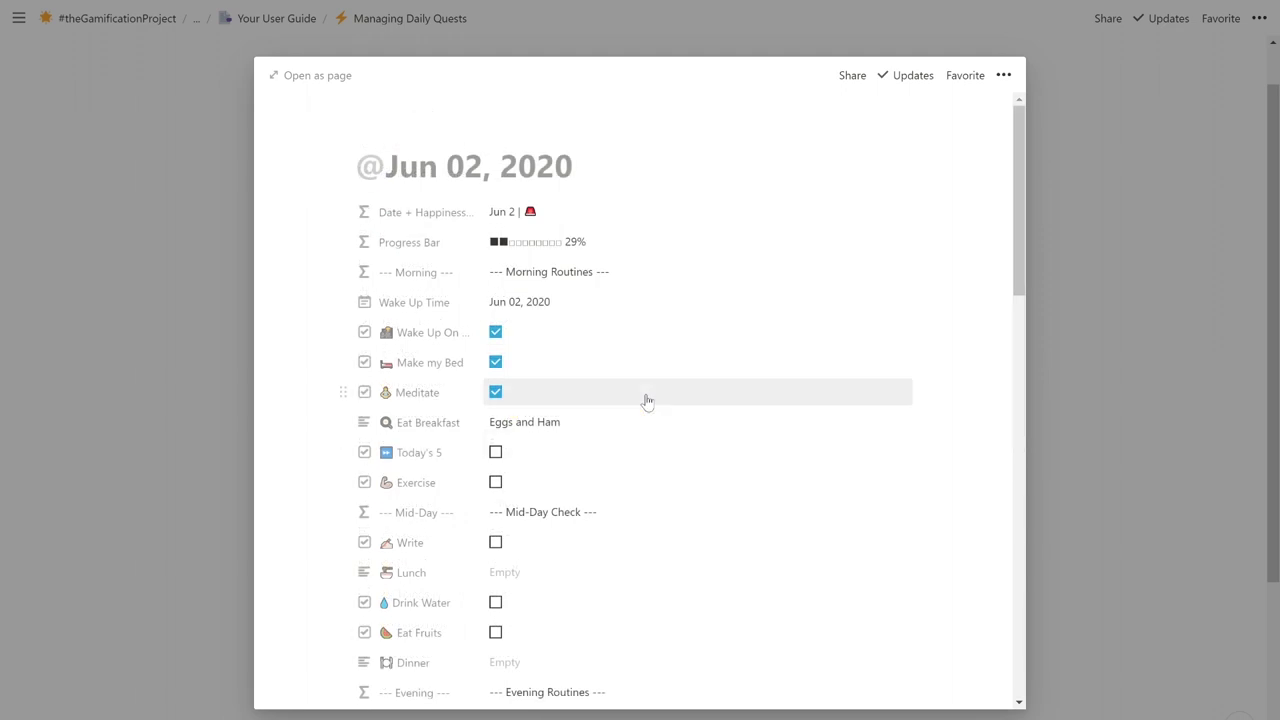
{"action": "scroll", "coordinate": [647, 401], "scroll_direction": "down", "scroll_amount": 12}
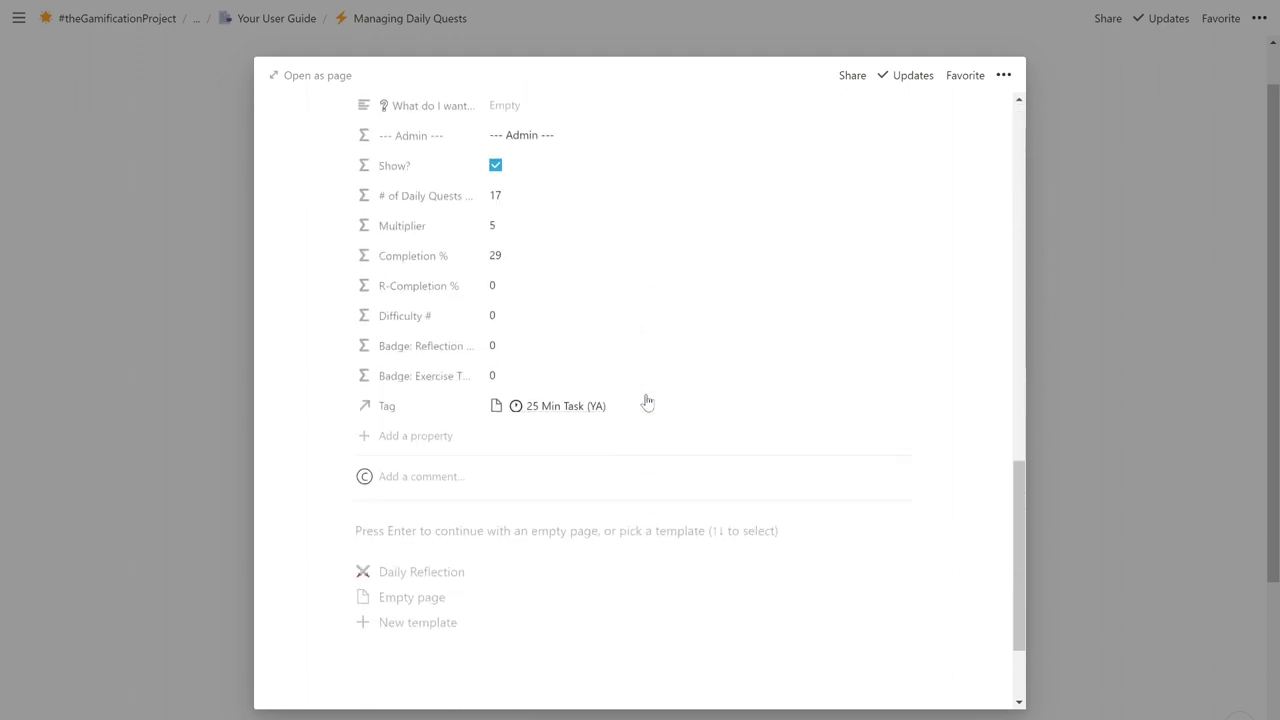
{"action": "scroll", "coordinate": [647, 401], "scroll_direction": "down", "scroll_amount": 2}
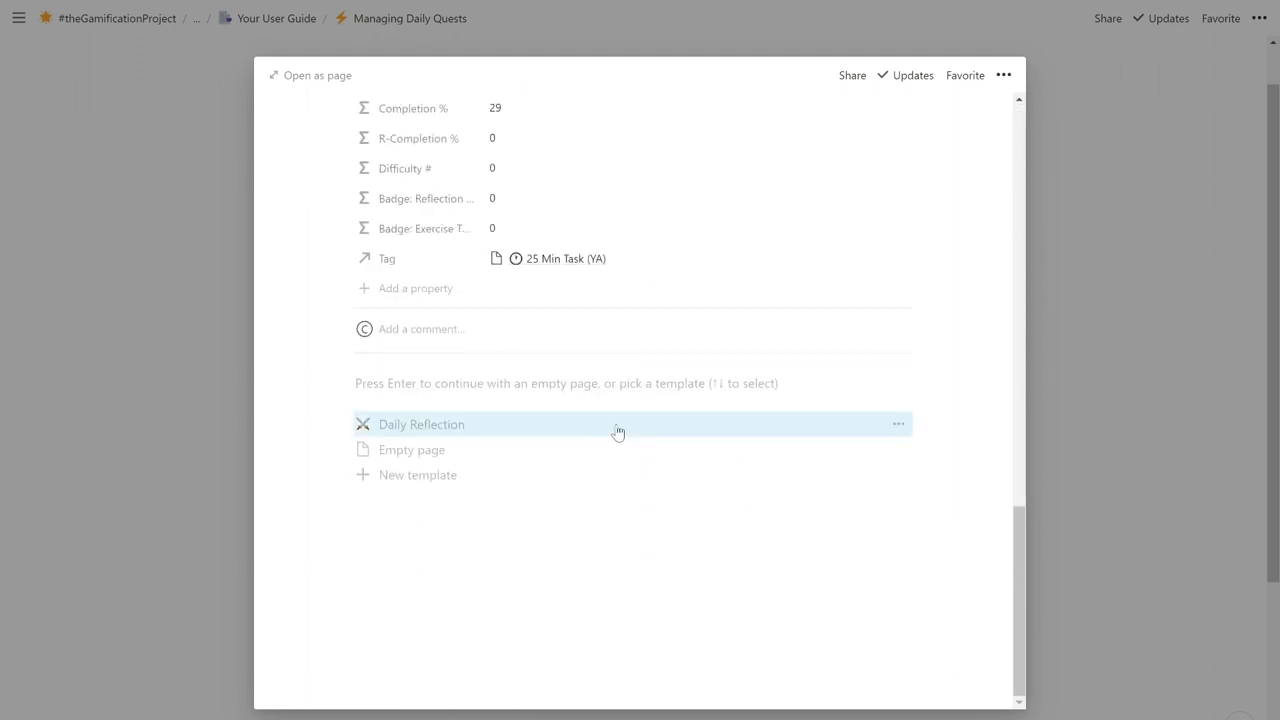
{"action": "left_click", "coordinate": [618, 432]}
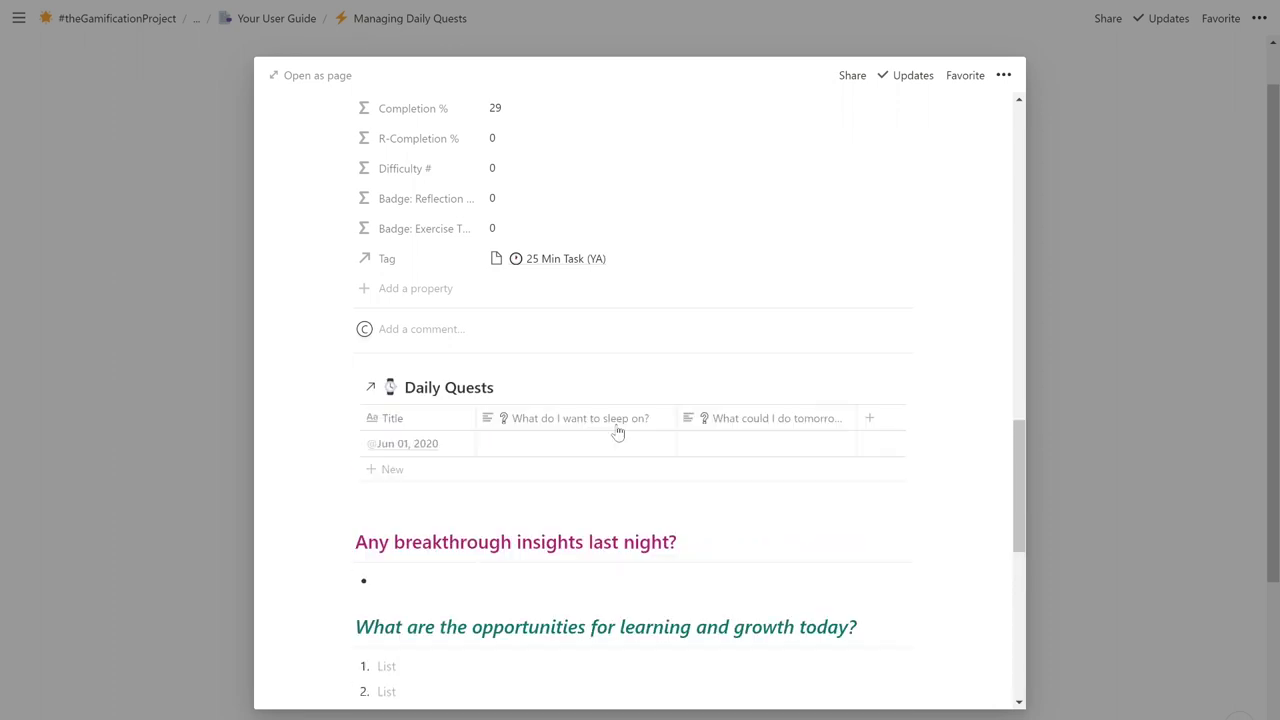
{"action": "scroll", "coordinate": [618, 432], "scroll_direction": "down", "scroll_amount": 4}
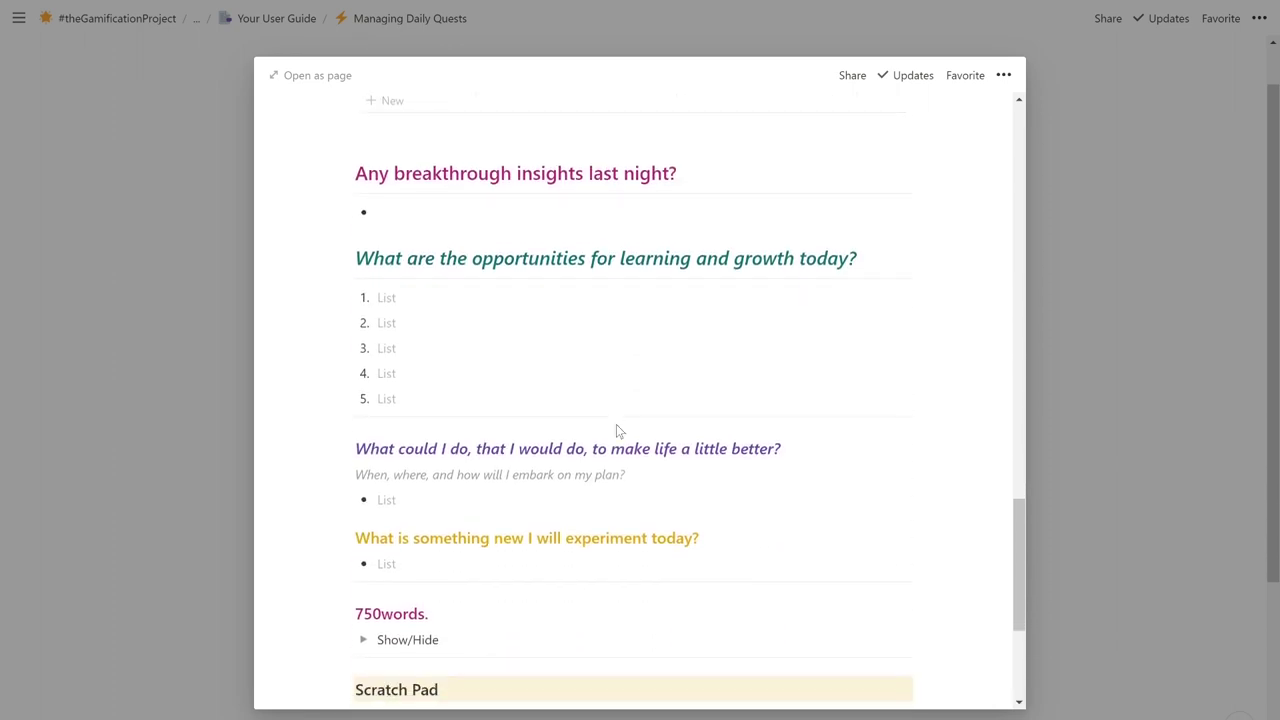
{"action": "scroll", "coordinate": [616, 430], "scroll_direction": "down", "scroll_amount": 3}
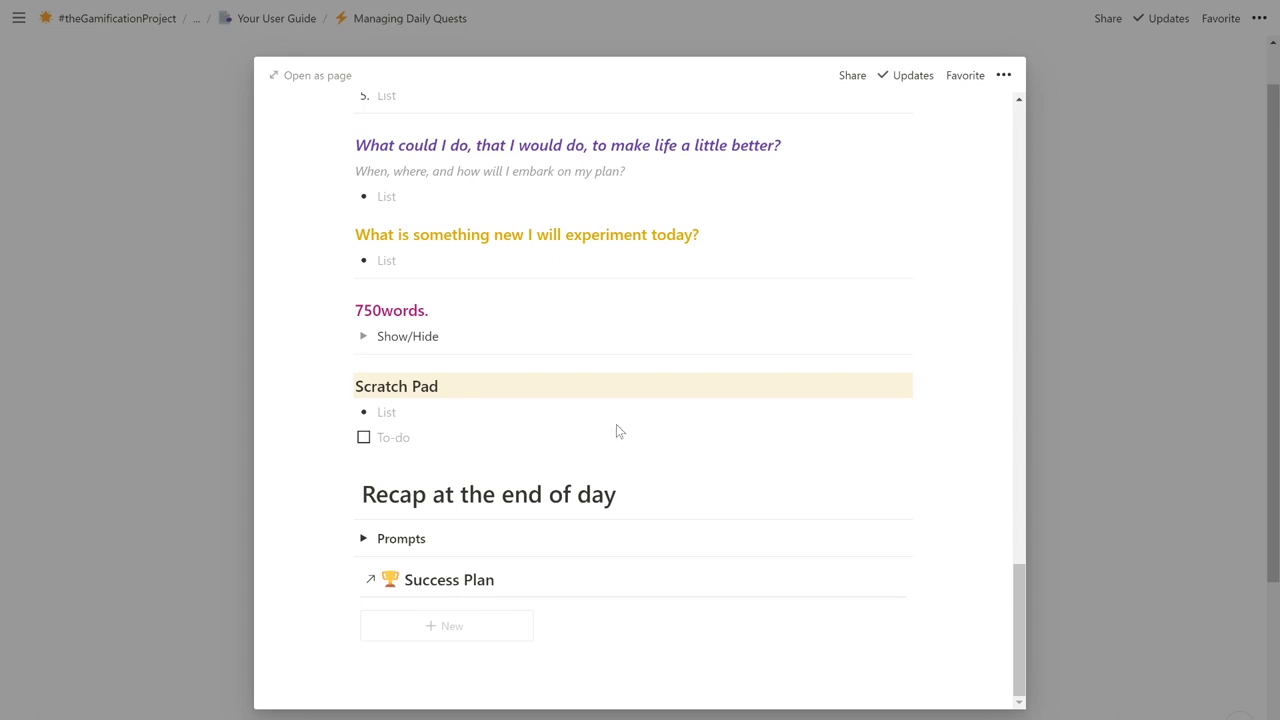
{"action": "left_click", "coordinate": [236, 498]}
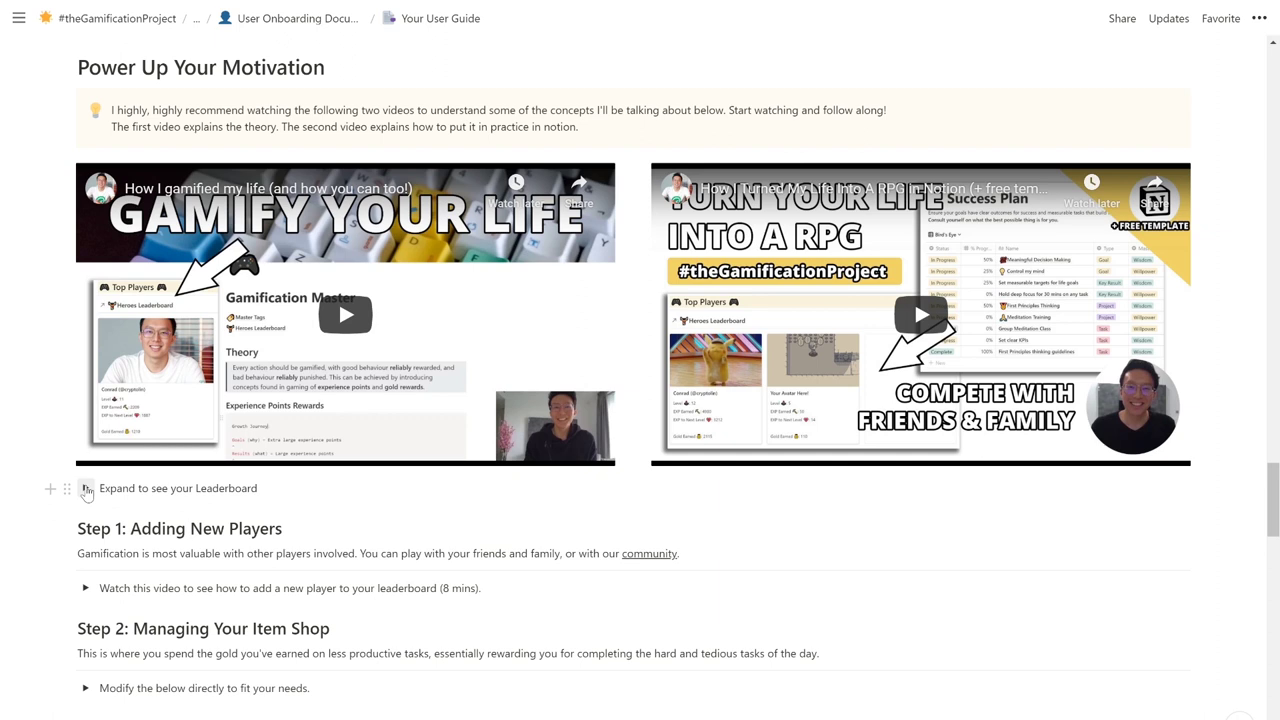
Step: Expand the leaderboard toggle and the 'how to add a new player' video toggle
{"action": "left_click", "coordinate": [86, 489]}
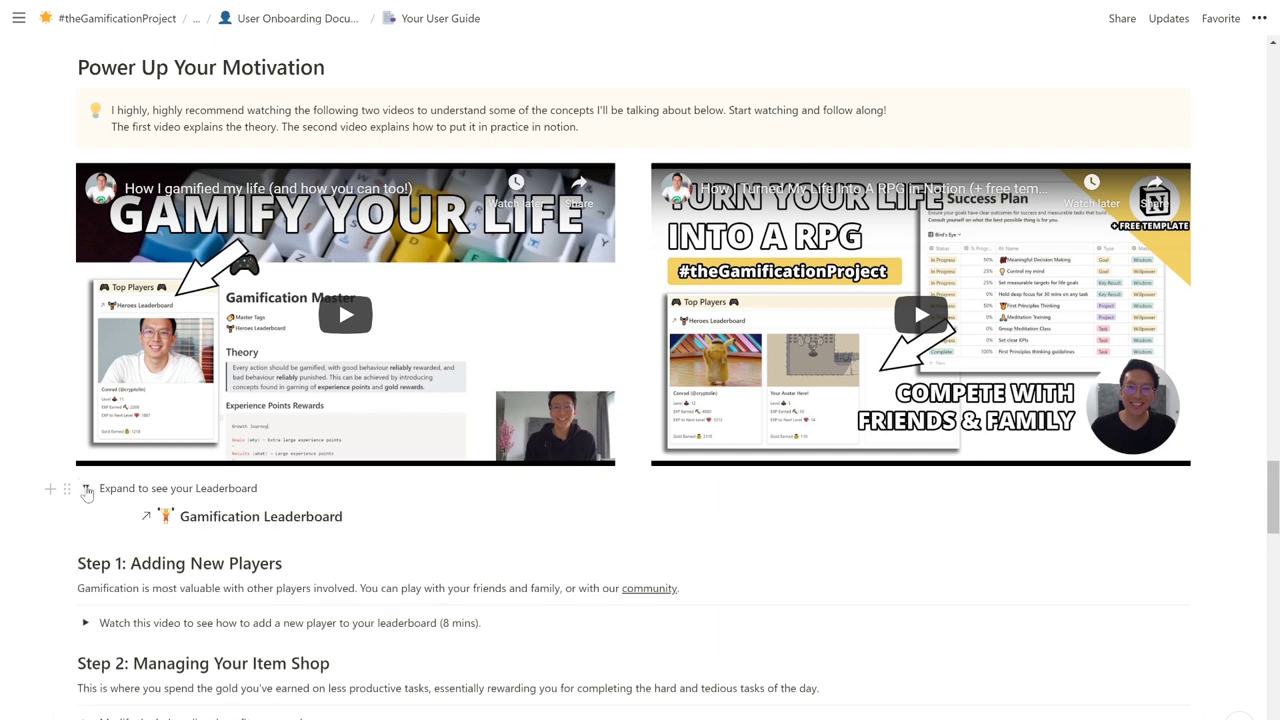
{"action": "scroll", "coordinate": [87, 493], "scroll_direction": "down", "scroll_amount": 2}
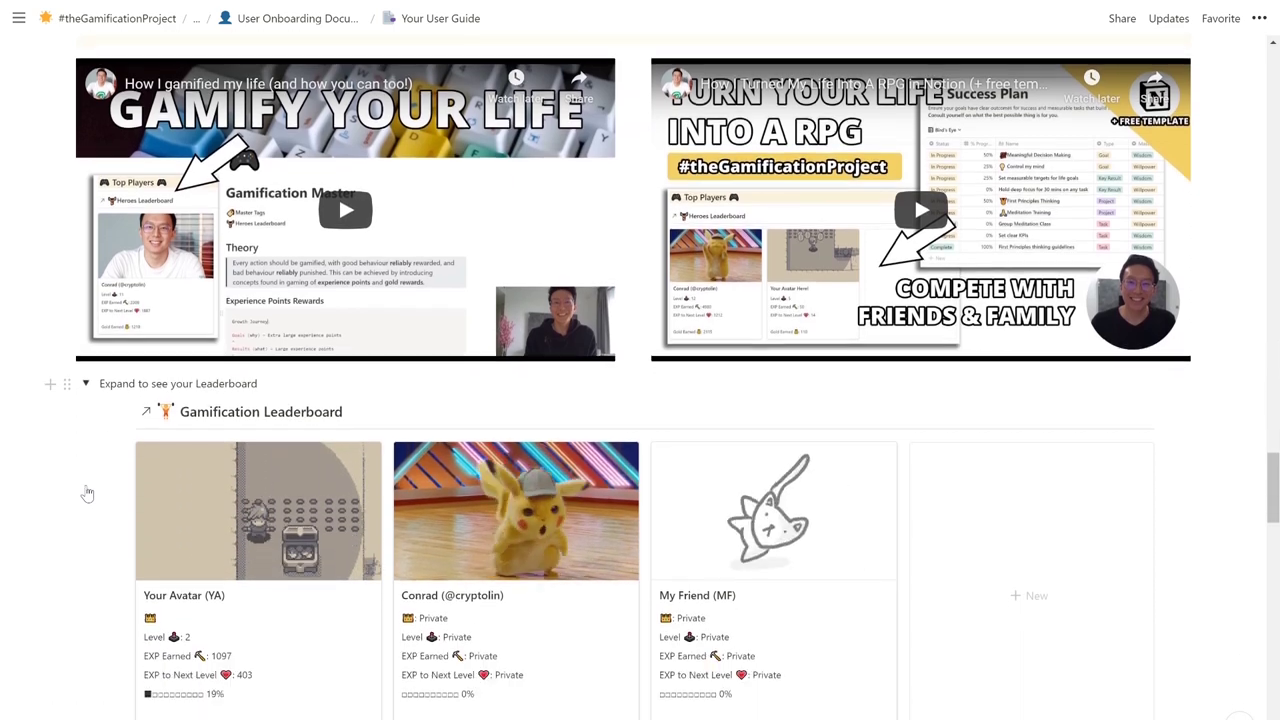
{"action": "scroll", "coordinate": [87, 493], "scroll_direction": "down", "scroll_amount": 2}
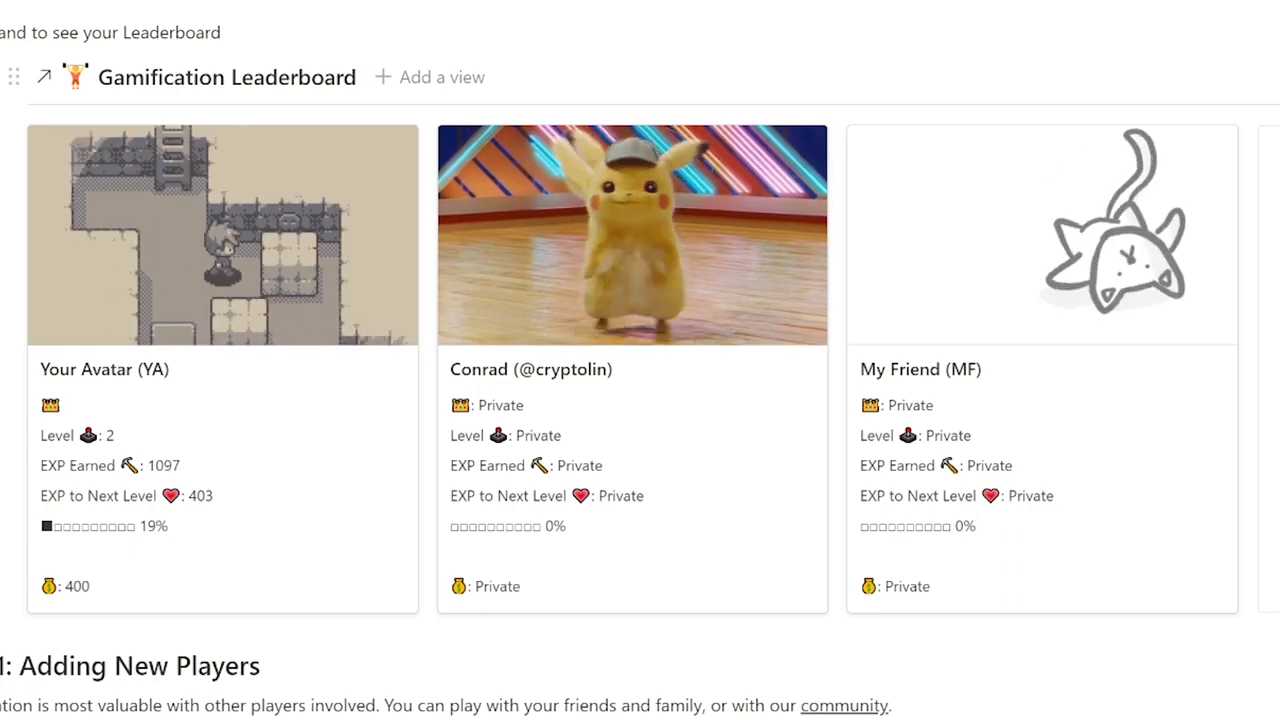
{"action": "mouse_move", "coordinate": [49, 520]}
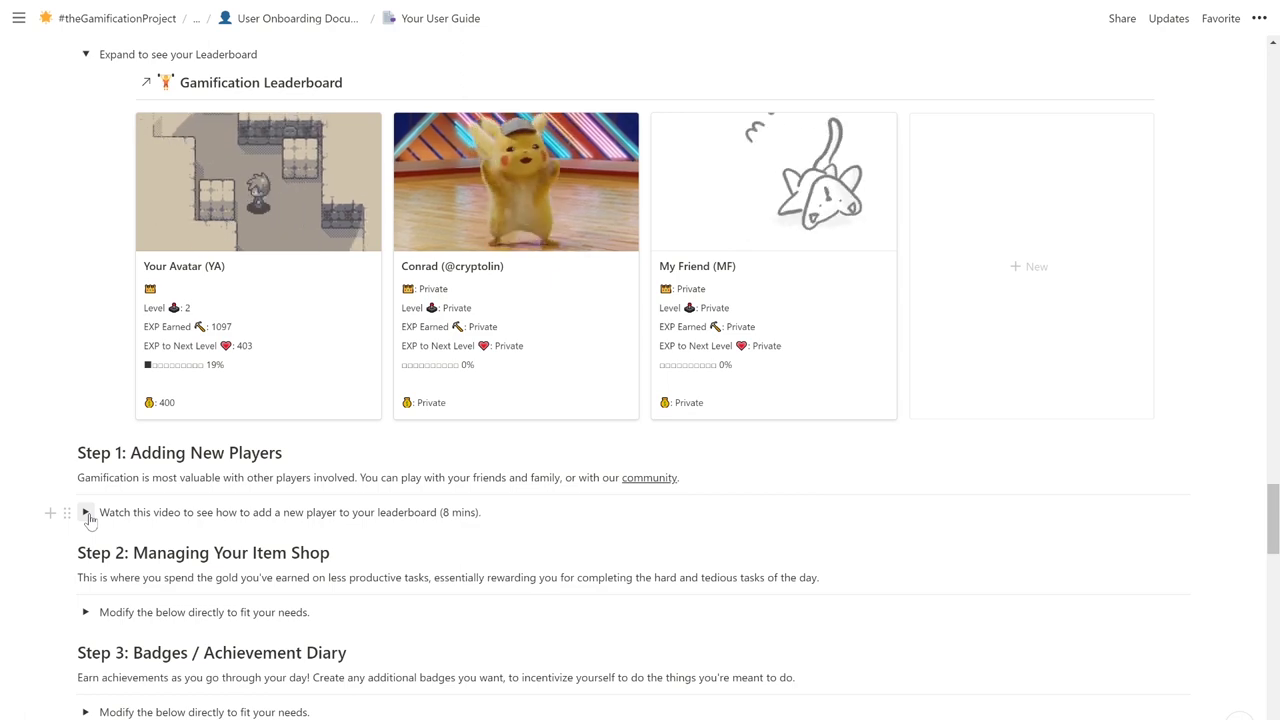
{"action": "left_click", "coordinate": [86, 513]}
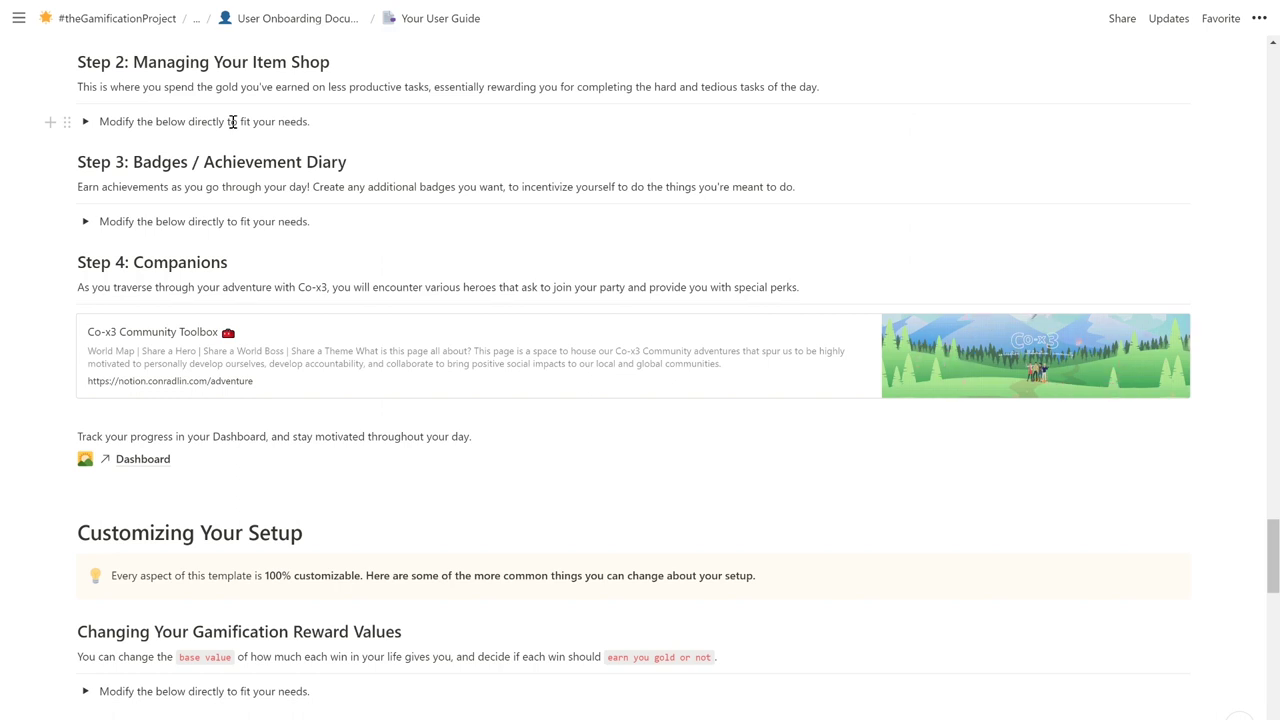
Step: Reveal the Item Shop rewards and open the 30 mins of TV reward
{"action": "left_click", "coordinate": [86, 122]}
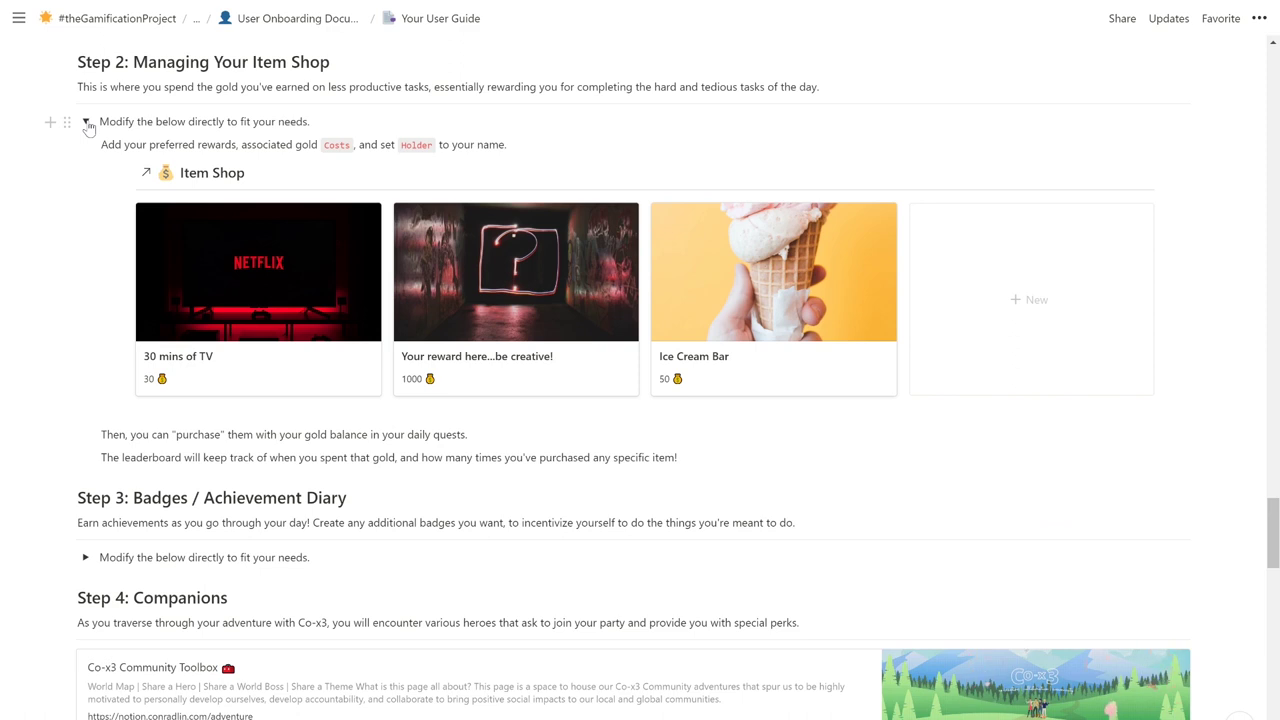
{"action": "left_click", "coordinate": [240, 263]}
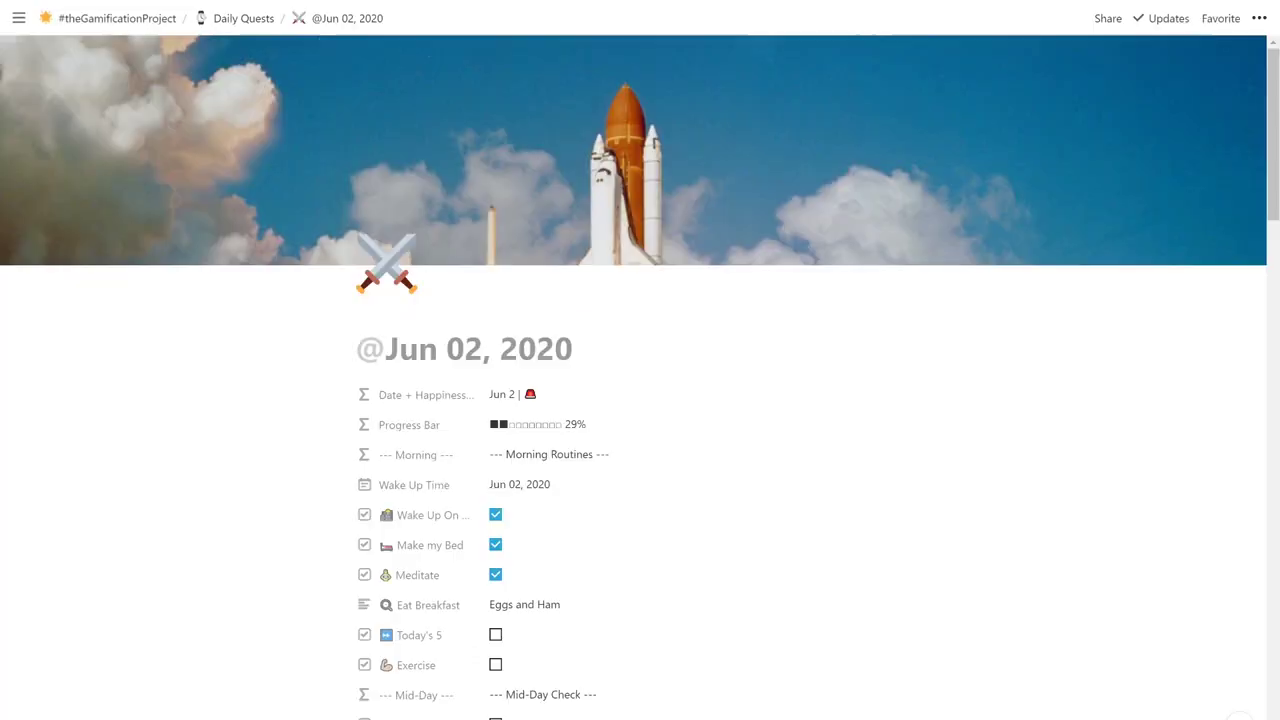
Step: Link 30 mins of TV as the Jun 02, 2020 purchased reward, then close its details
{"action": "scroll", "coordinate": [536, 285], "scroll_direction": "down", "scroll_amount": 3}
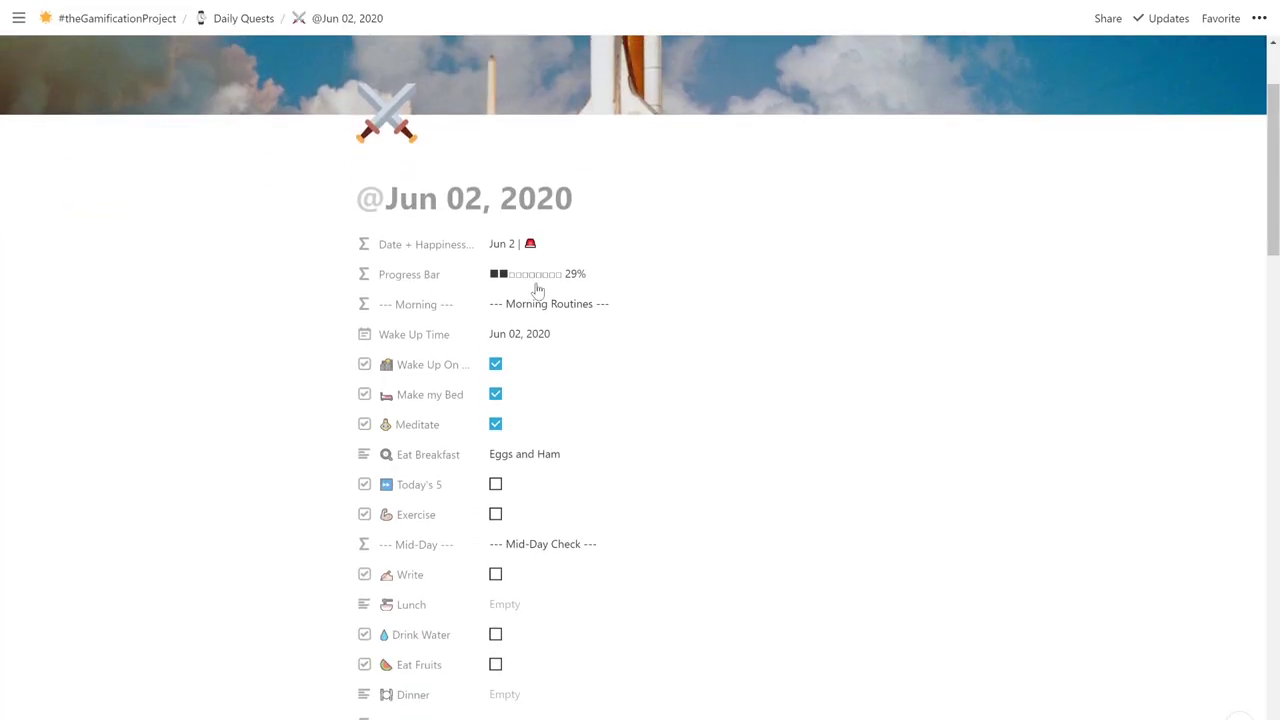
{"action": "scroll", "coordinate": [538, 290], "scroll_direction": "down", "scroll_amount": 4}
{"action": "scroll", "coordinate": [537, 290], "scroll_direction": "down", "scroll_amount": 1}
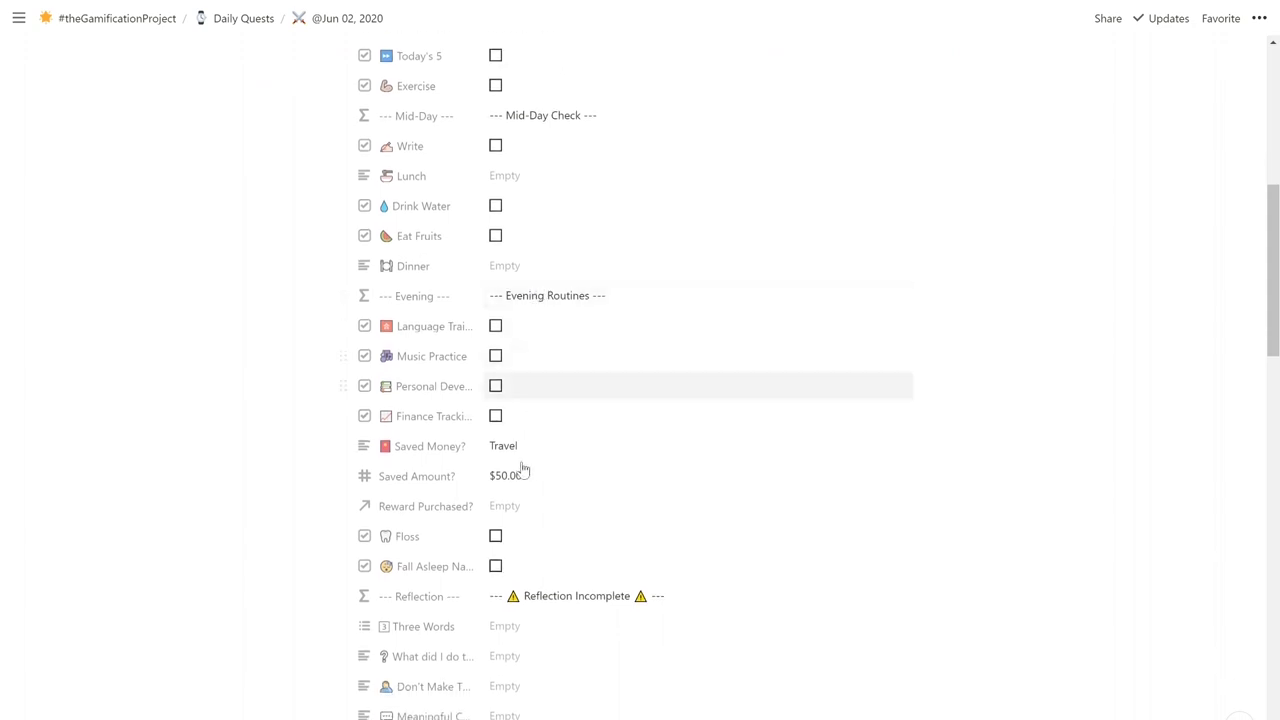
{"action": "left_click", "coordinate": [513, 502]}
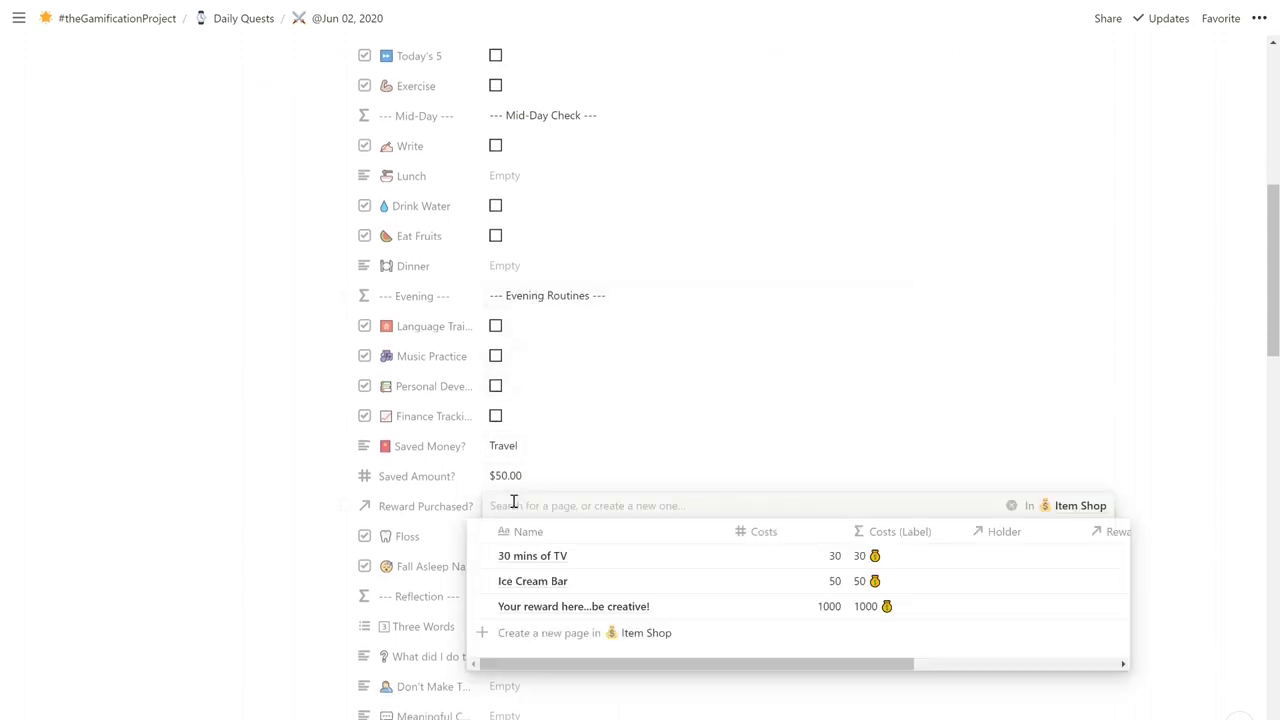
{"action": "left_click", "coordinate": [483, 556]}
{"action": "left_click", "coordinate": [420, 483]}
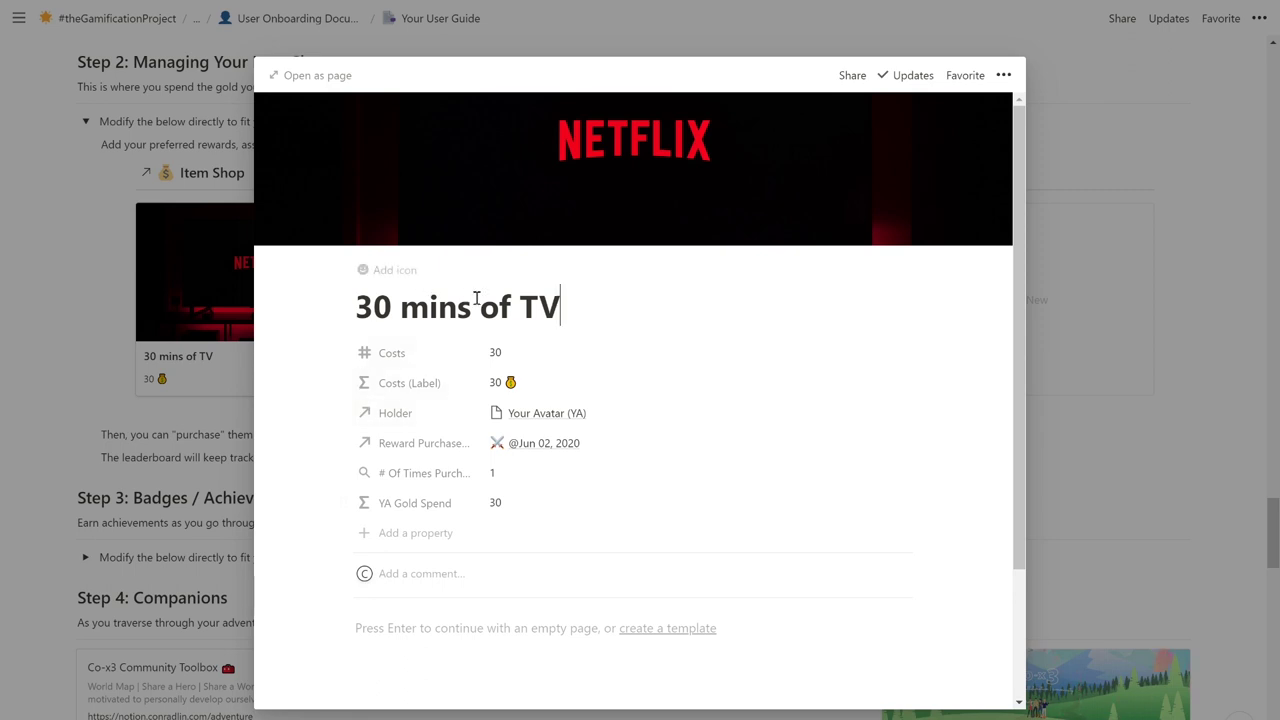
{"action": "left_click", "coordinate": [199, 254]}
Step: Expand the 'Expand to see your Leaderboard' toggle again
{"action": "scroll", "coordinate": [199, 254], "scroll_direction": "up", "scroll_amount": 3}
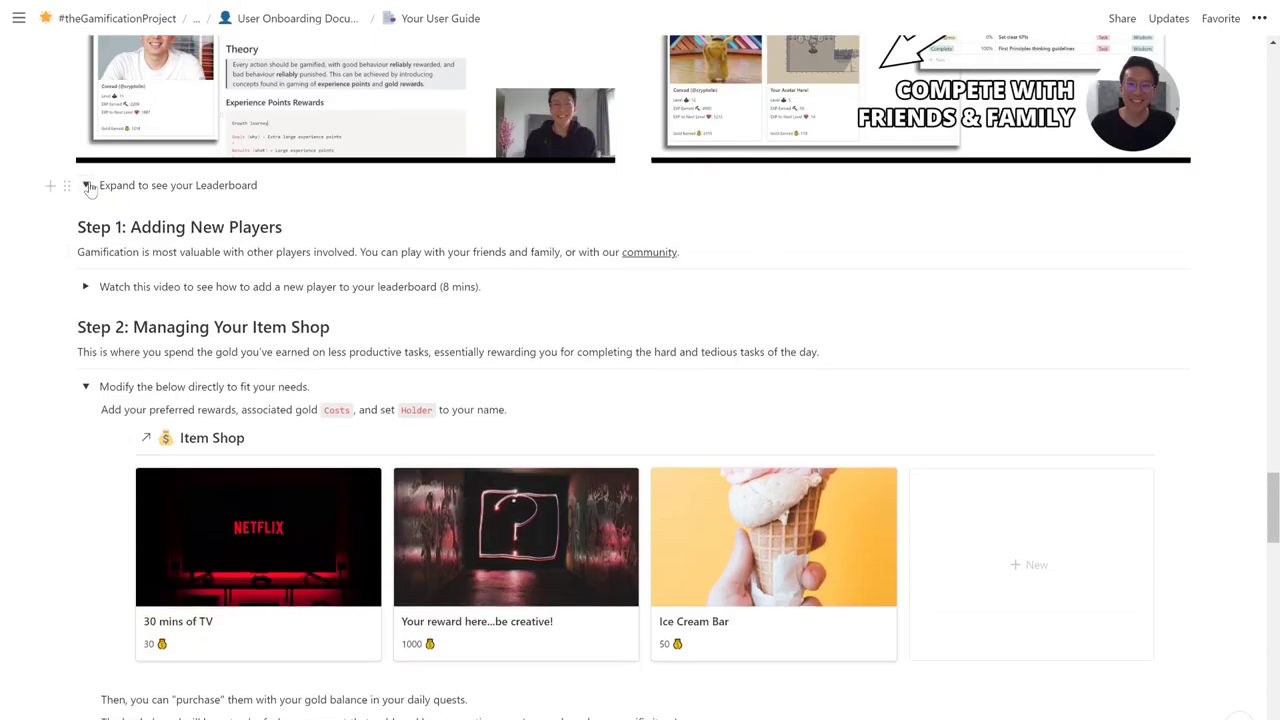
{"action": "left_click", "coordinate": [86, 185]}
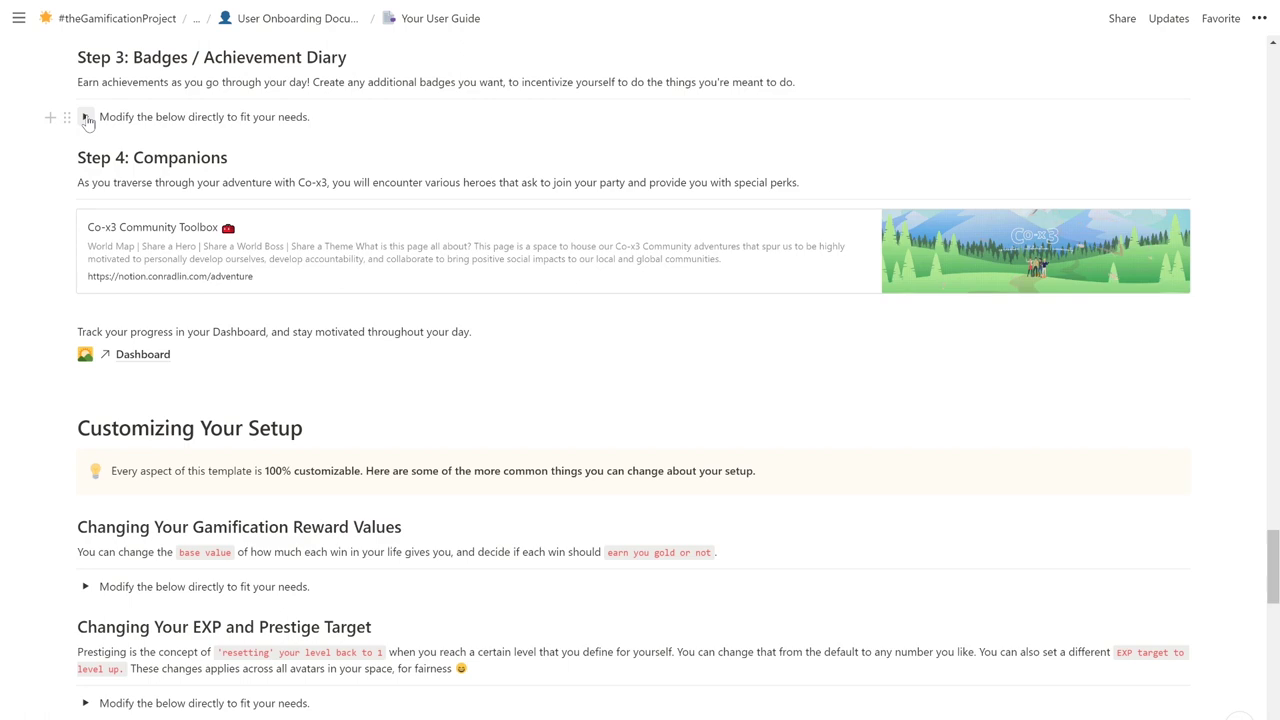
Step: Expand the Step 3 Badges toggle to show badge types and the Badges link
{"action": "left_click", "coordinate": [86, 117]}
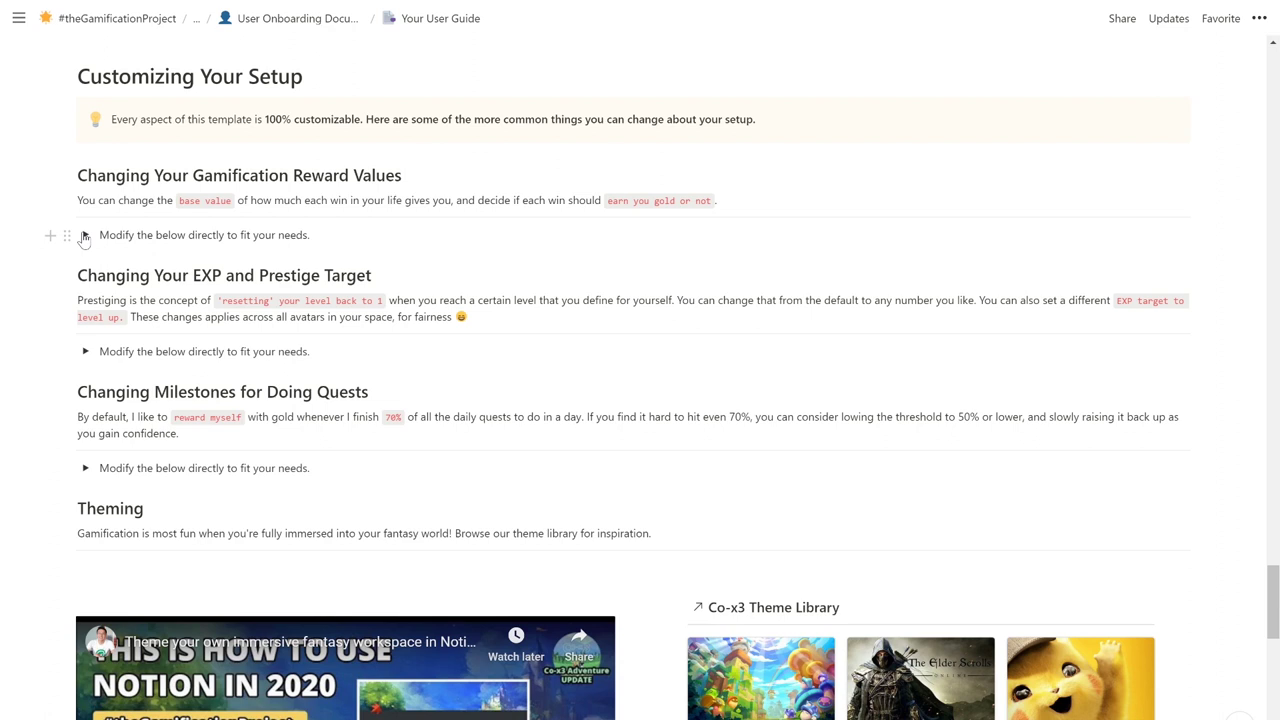
Step: Expand the toggle under Changing Your Gamification Reward Values to show the Gamification Tags table
{"action": "left_click", "coordinate": [85, 236]}
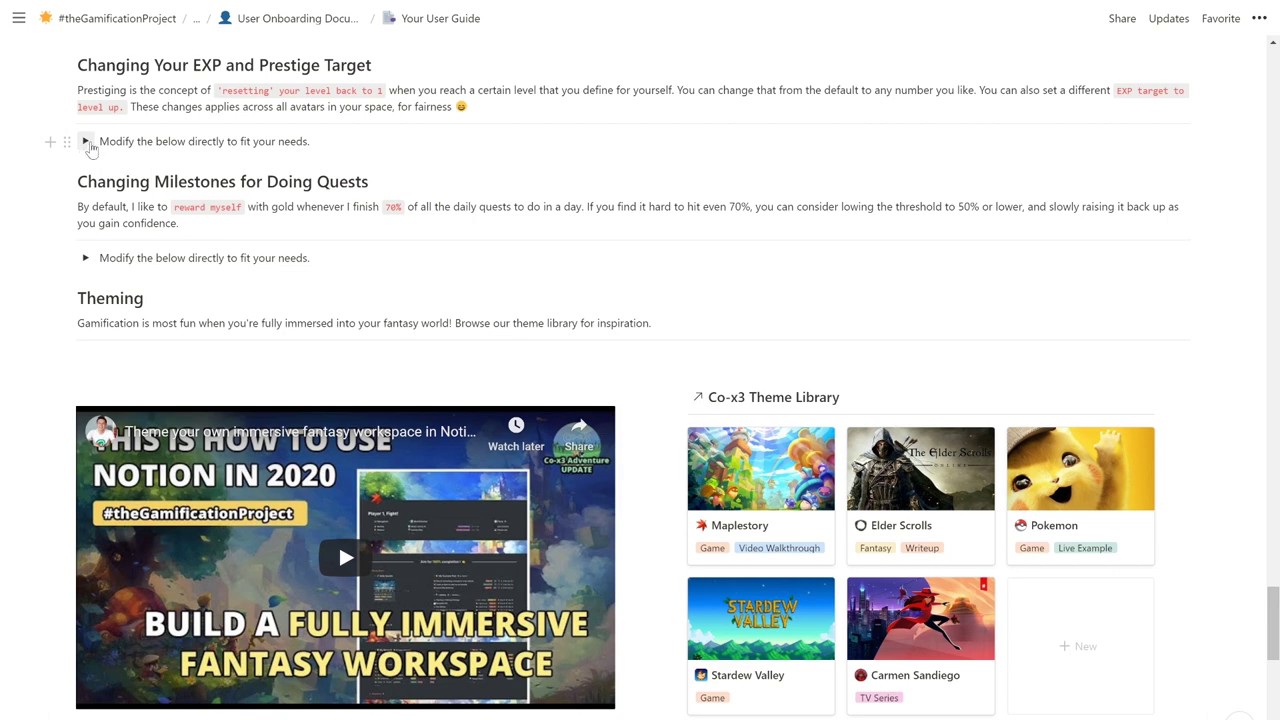
Step: Expand the toggle under Changing Your EXP and Prestige Target to show the leaderboard table
{"action": "left_click", "coordinate": [87, 142]}
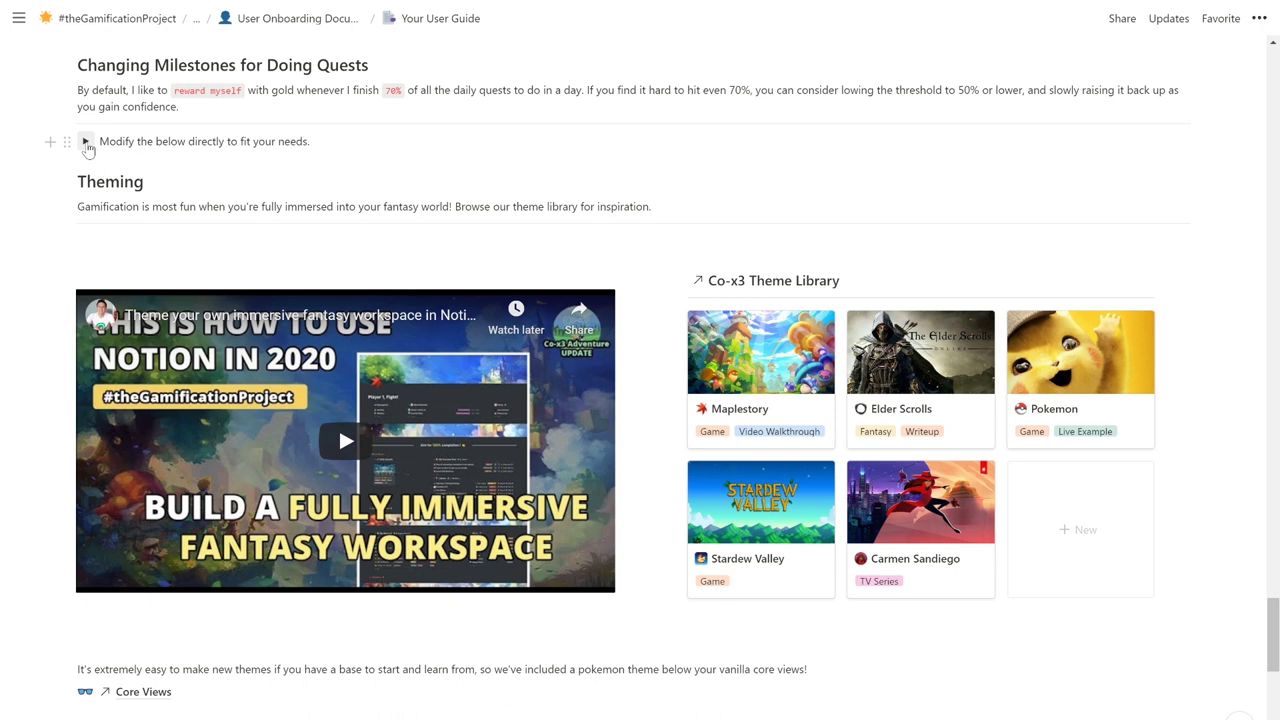
Step: Expand Milestones and highlight the 70 threshold in the Date + Happiness + Progress and Difficulty # formulas
{"action": "left_click", "coordinate": [86, 143]}
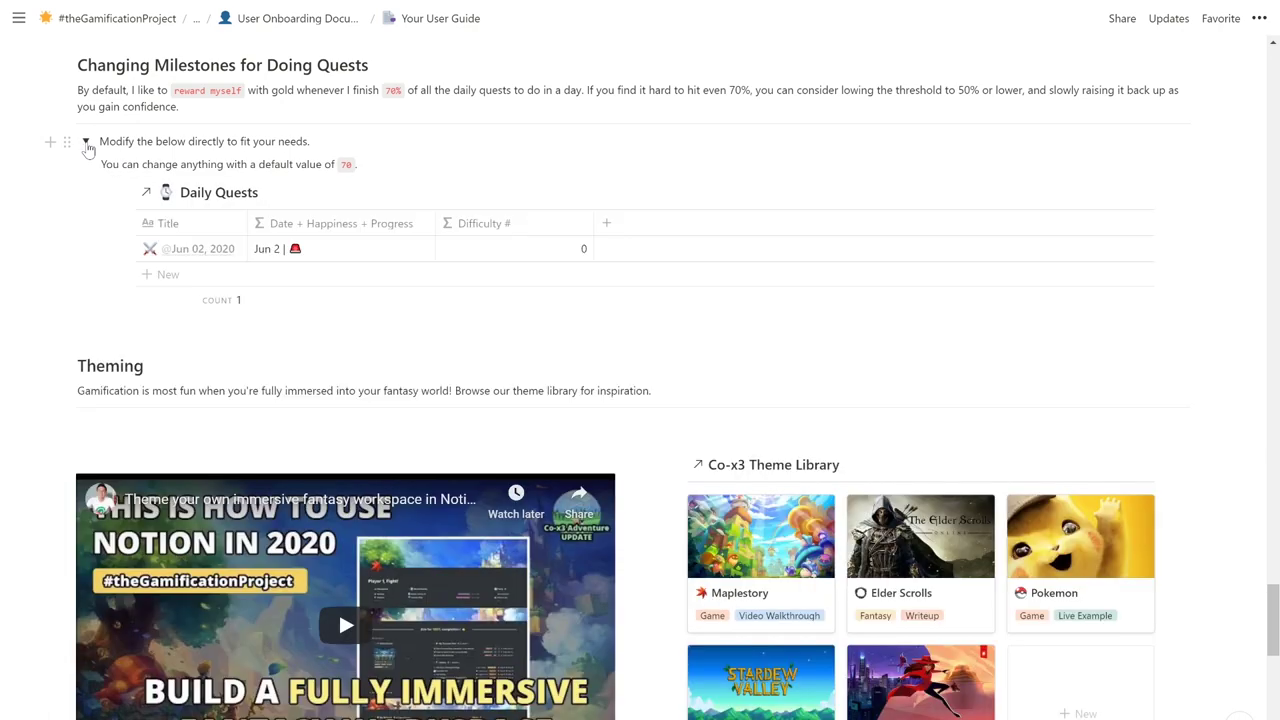
{"action": "left_click", "coordinate": [312, 255]}
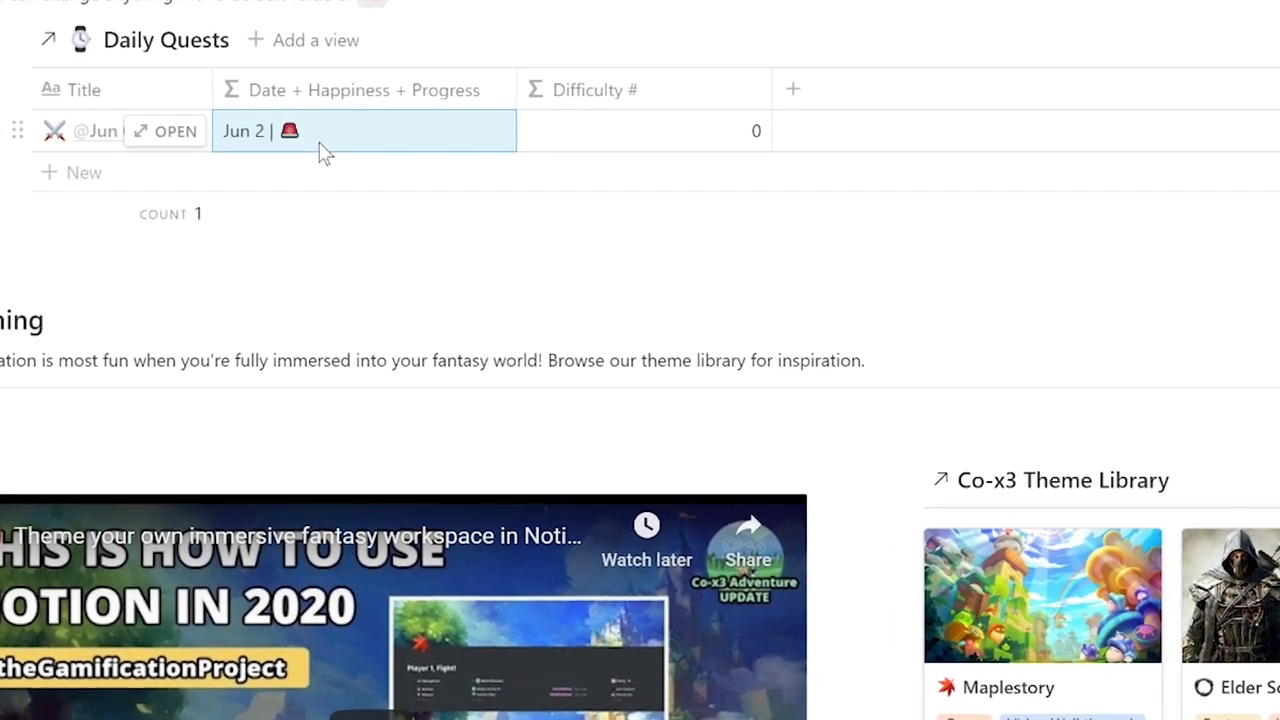
{"action": "left_click", "coordinate": [320, 143]}
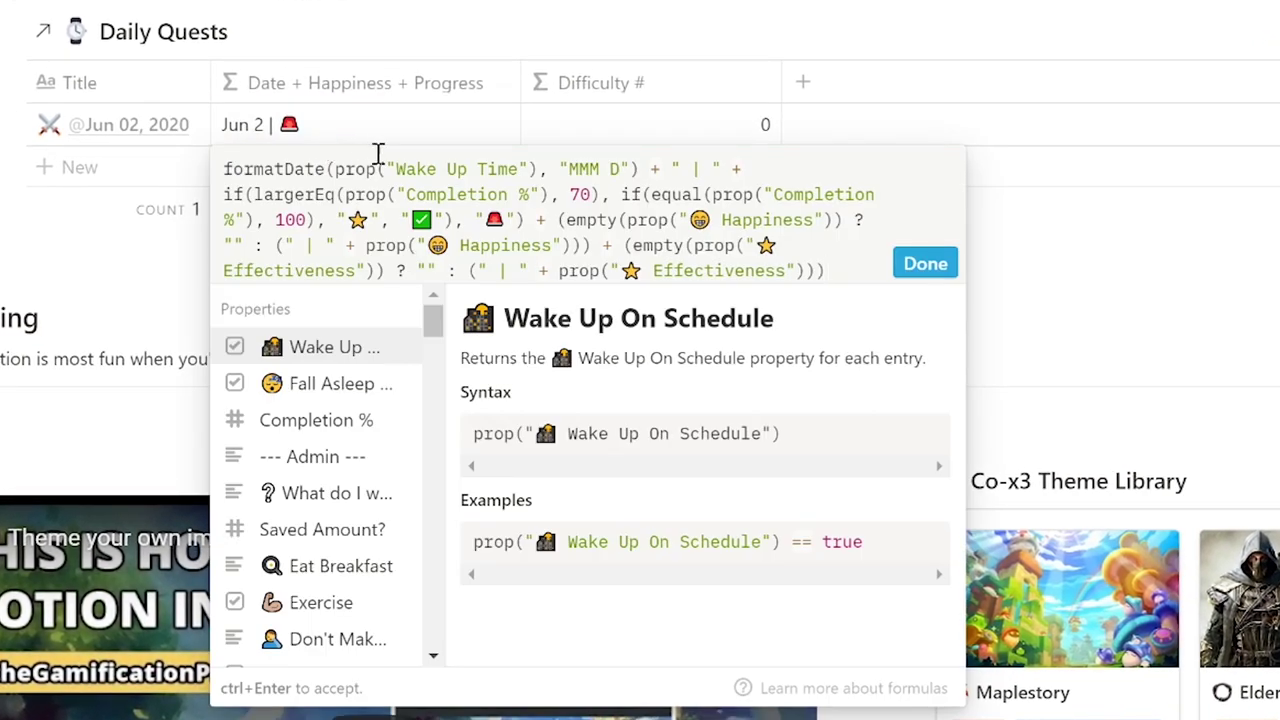
{"action": "double_click", "coordinate": [580, 195]}
{"action": "left_click", "coordinate": [636, 128]}
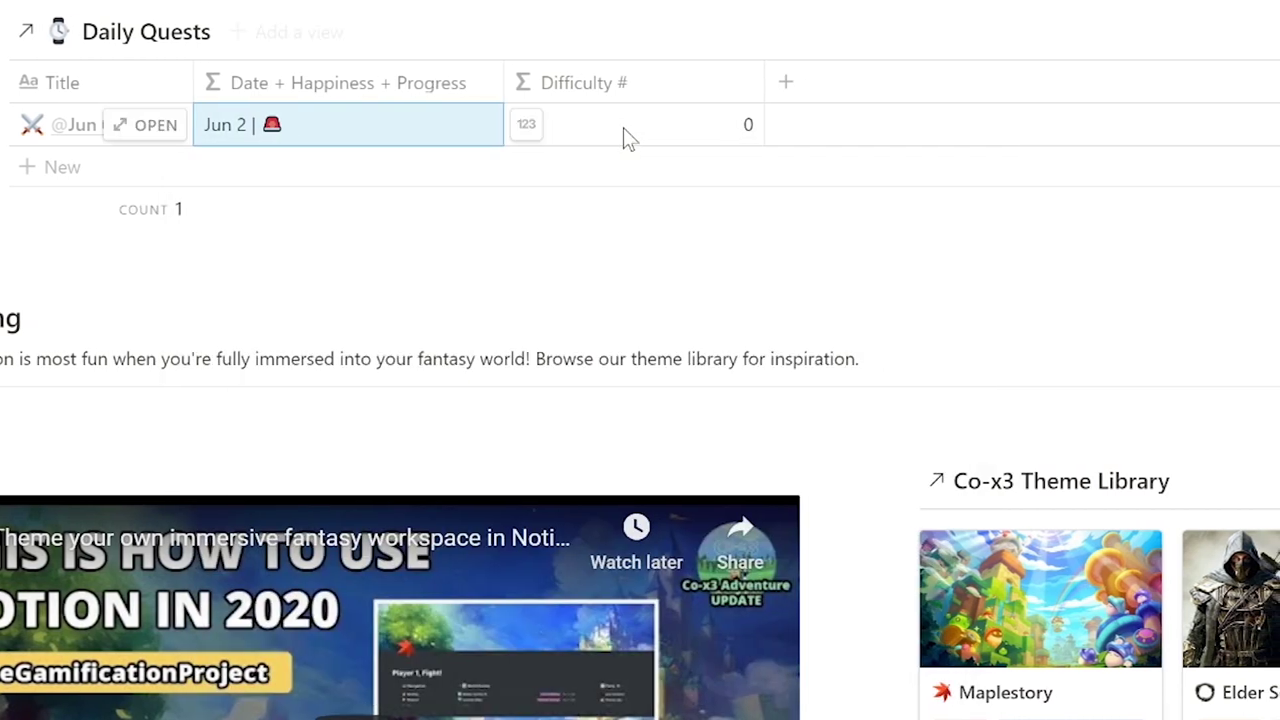
{"action": "left_click", "coordinate": [625, 133]}
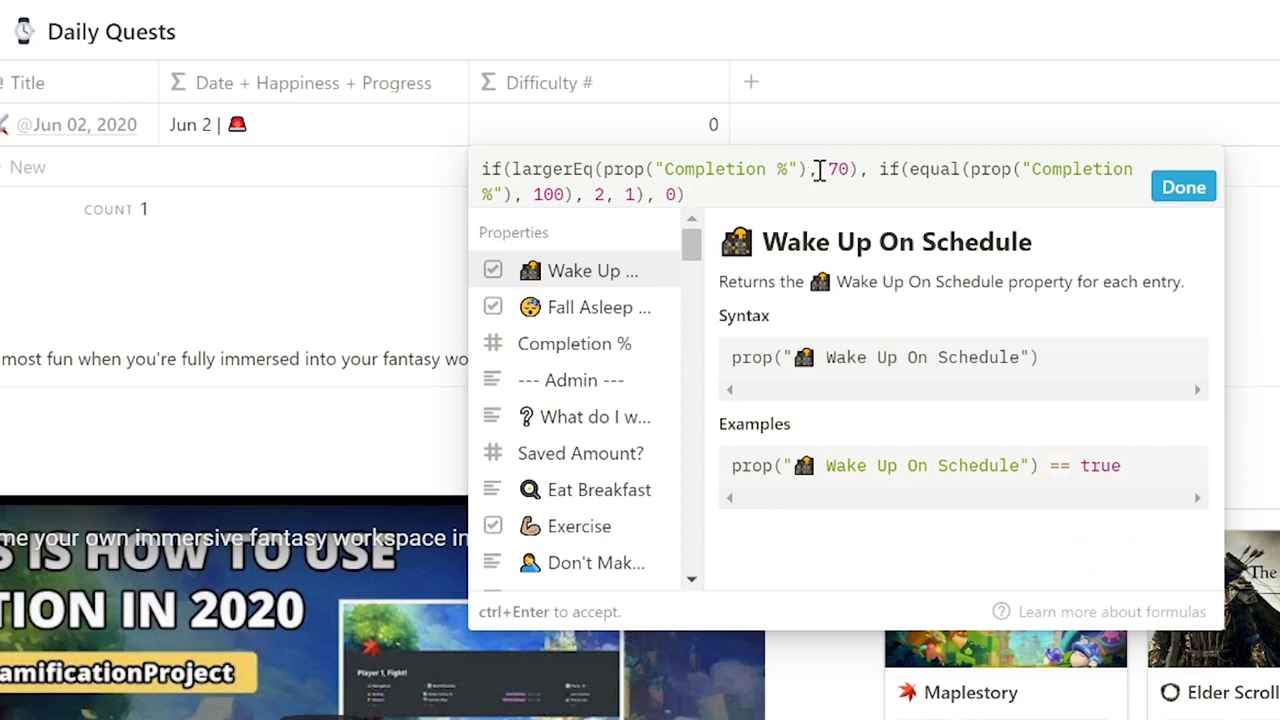
{"action": "double_click", "coordinate": [830, 170]}
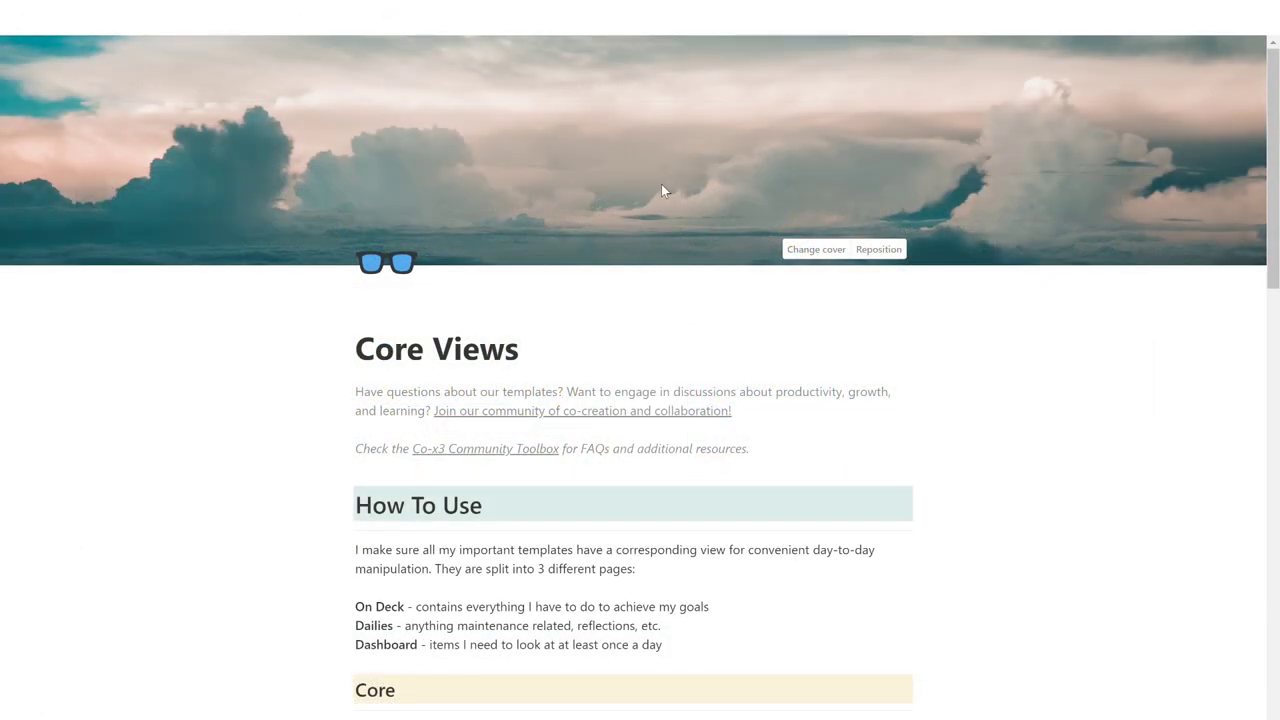
Step: Scroll down the Core Views page toward the Pokemon Theme section
{"action": "scroll", "coordinate": [661, 190], "scroll_direction": "down", "scroll_amount": 12}
{"action": "scroll", "coordinate": [661, 190], "scroll_direction": "down", "scroll_amount": 1}
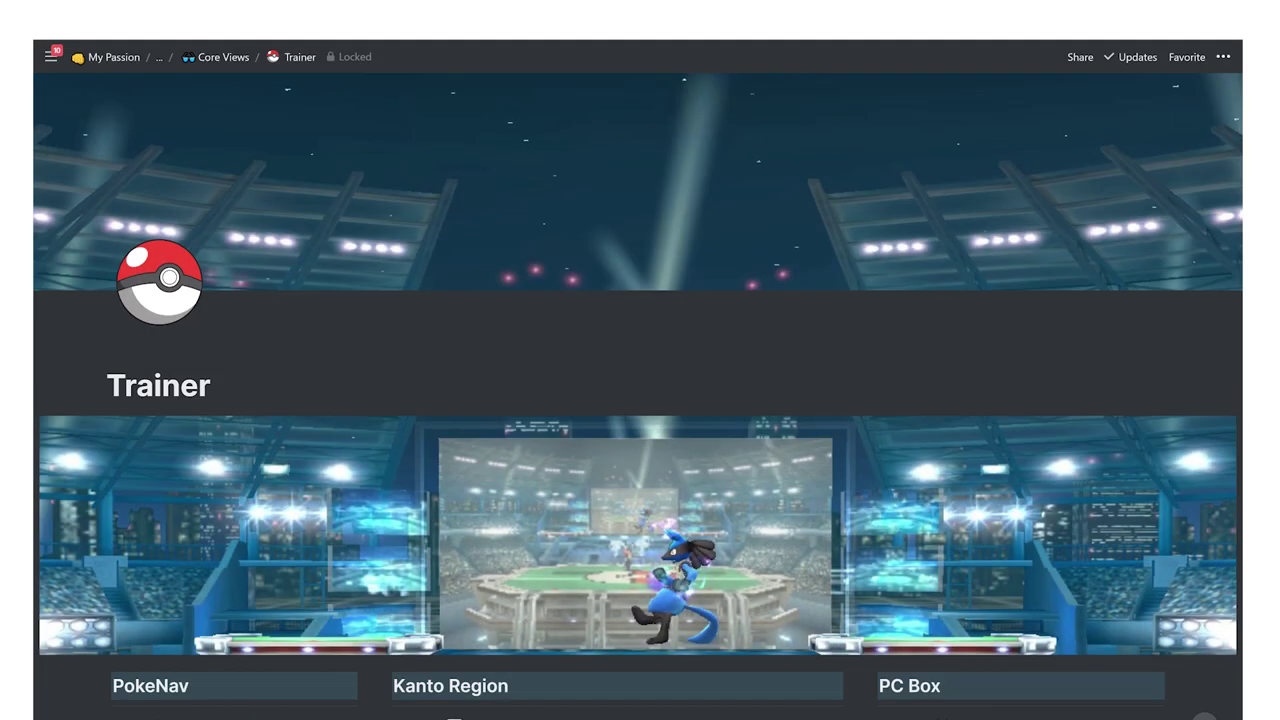
{"action": "scroll", "coordinate": [640, 400], "scroll_direction": "down", "scroll_amount": 2}
{"action": "scroll", "coordinate": [640, 400], "scroll_direction": "down", "scroll_amount": 3}
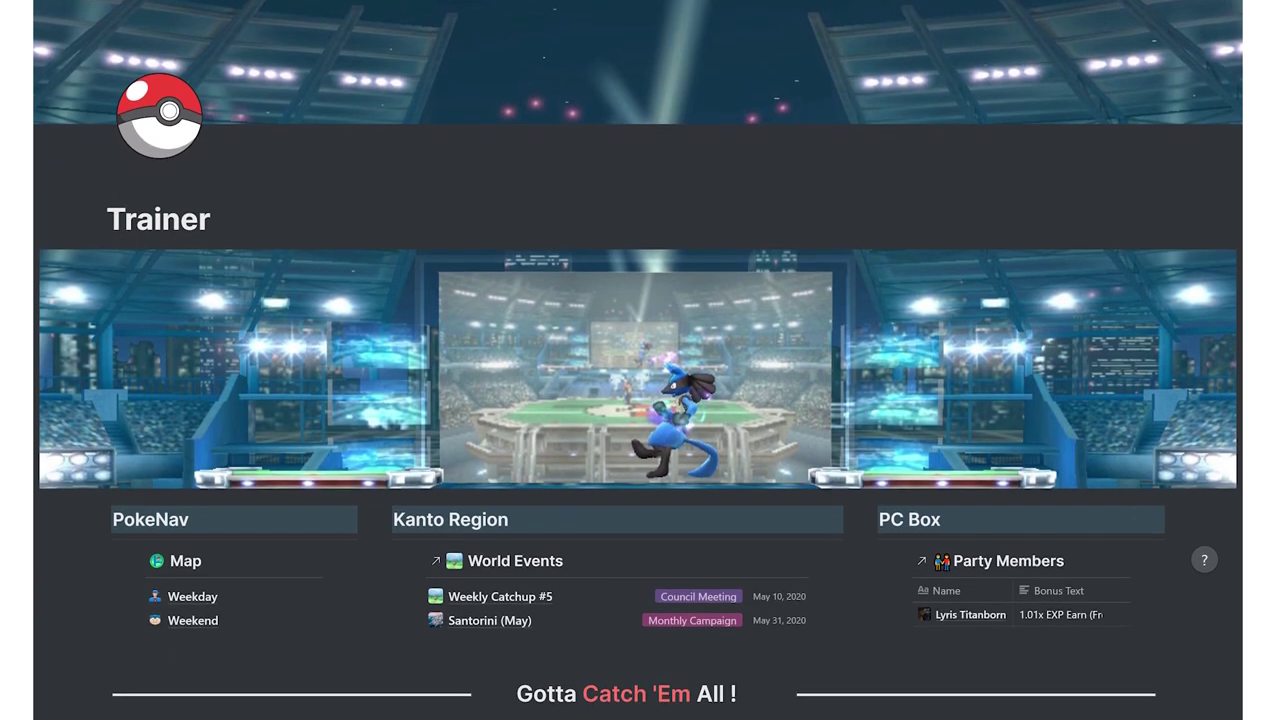
{"action": "scroll", "coordinate": [640, 400], "scroll_direction": "down", "scroll_amount": 5}
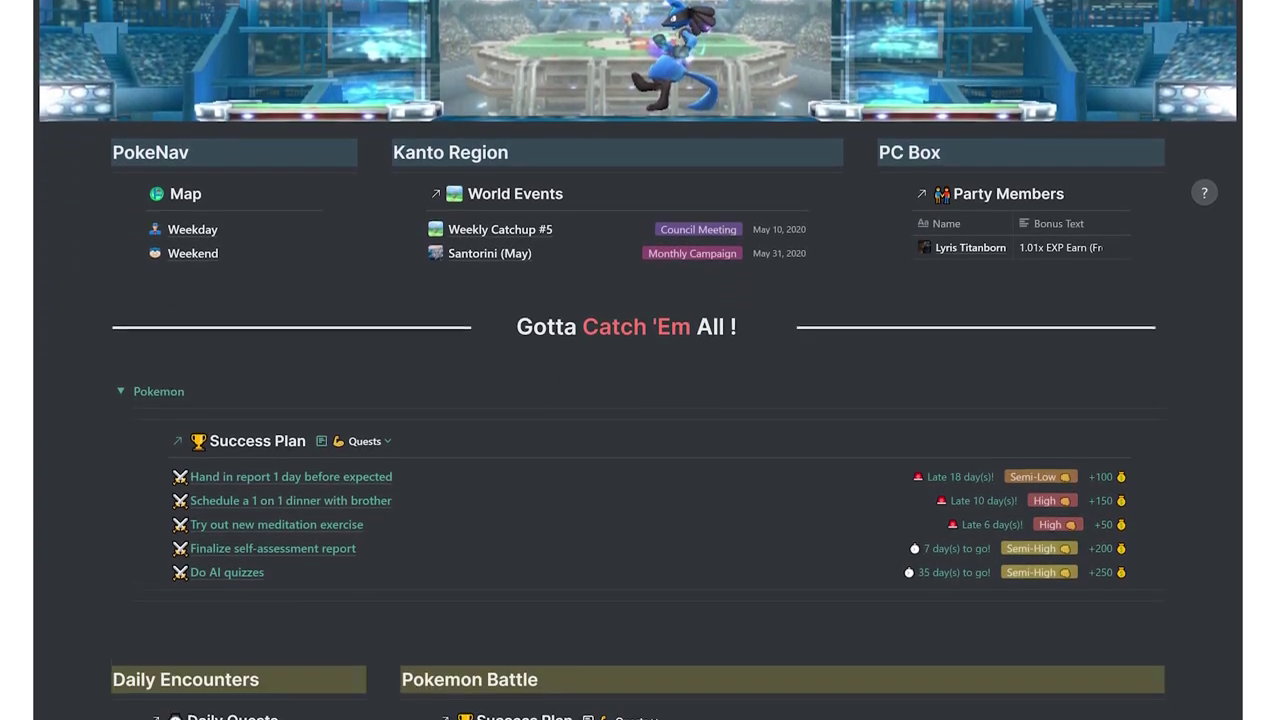
{"action": "scroll", "coordinate": [640, 400], "scroll_direction": "down", "scroll_amount": 5}
{"action": "scroll", "coordinate": [640, 400], "scroll_direction": "down", "scroll_amount": 3}
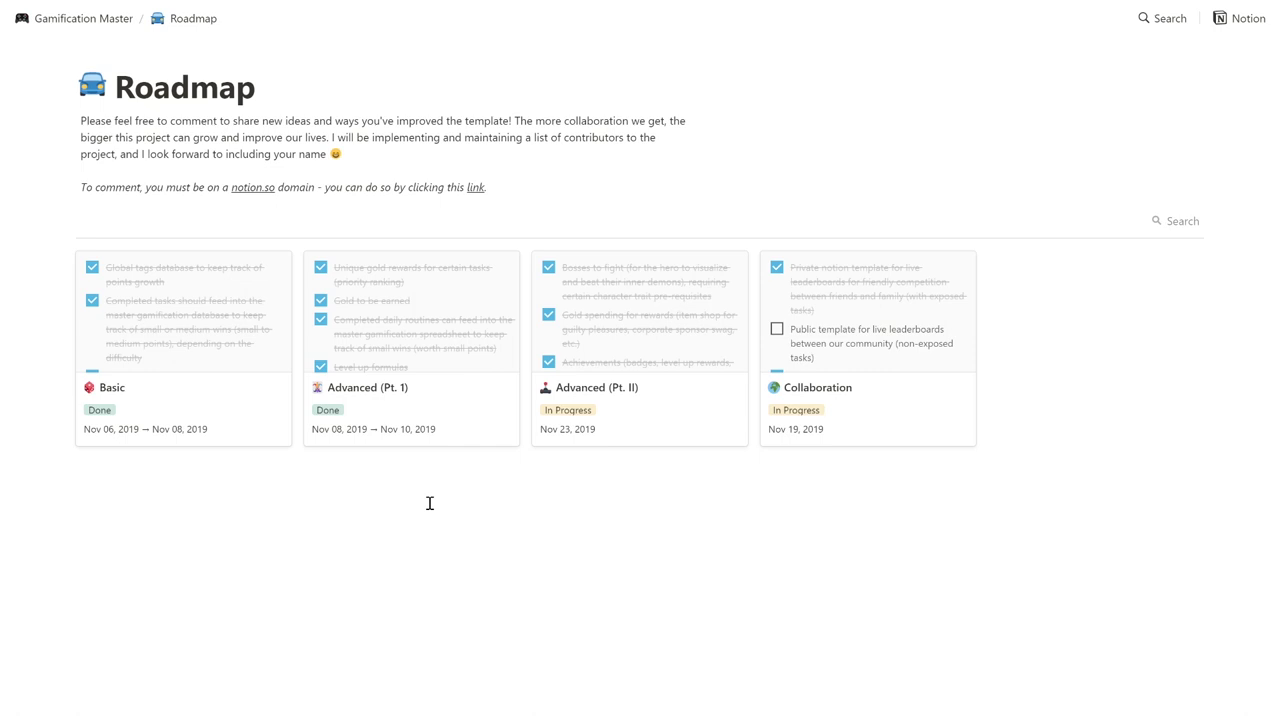
Step: Open the Collaboration card from the Roadmap gallery in peek view
{"action": "left_click", "coordinate": [807, 443]}
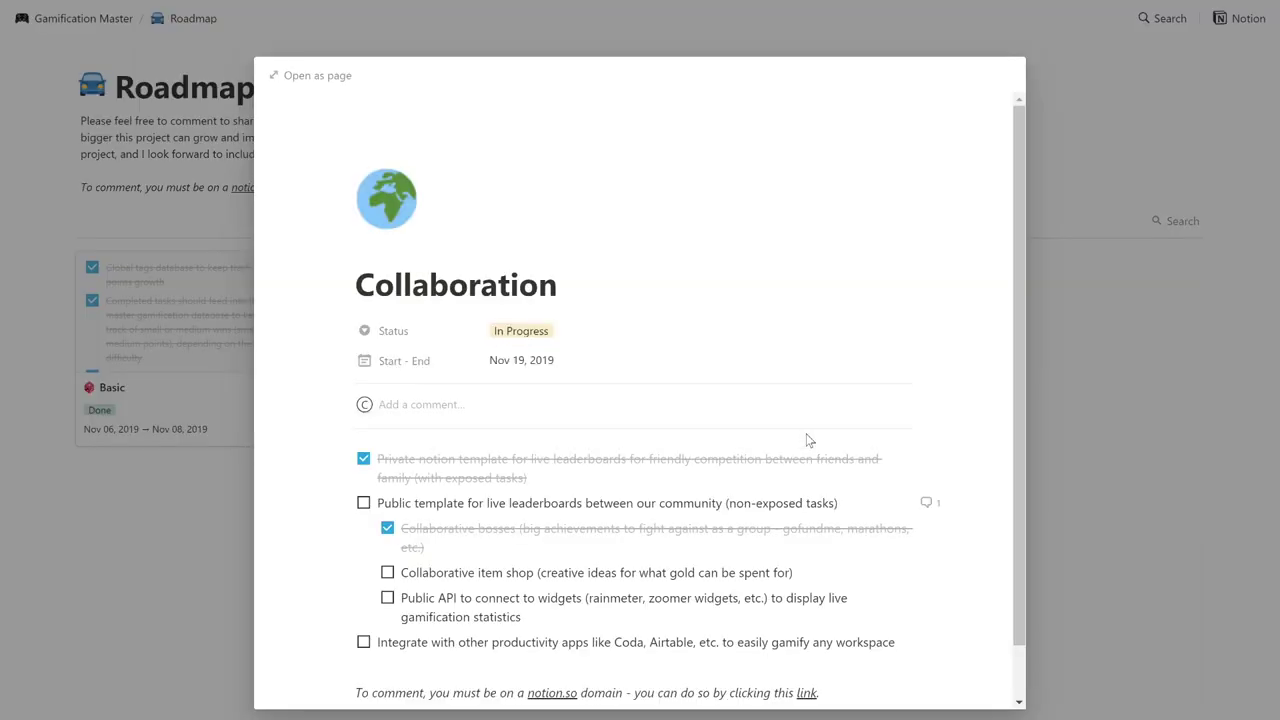